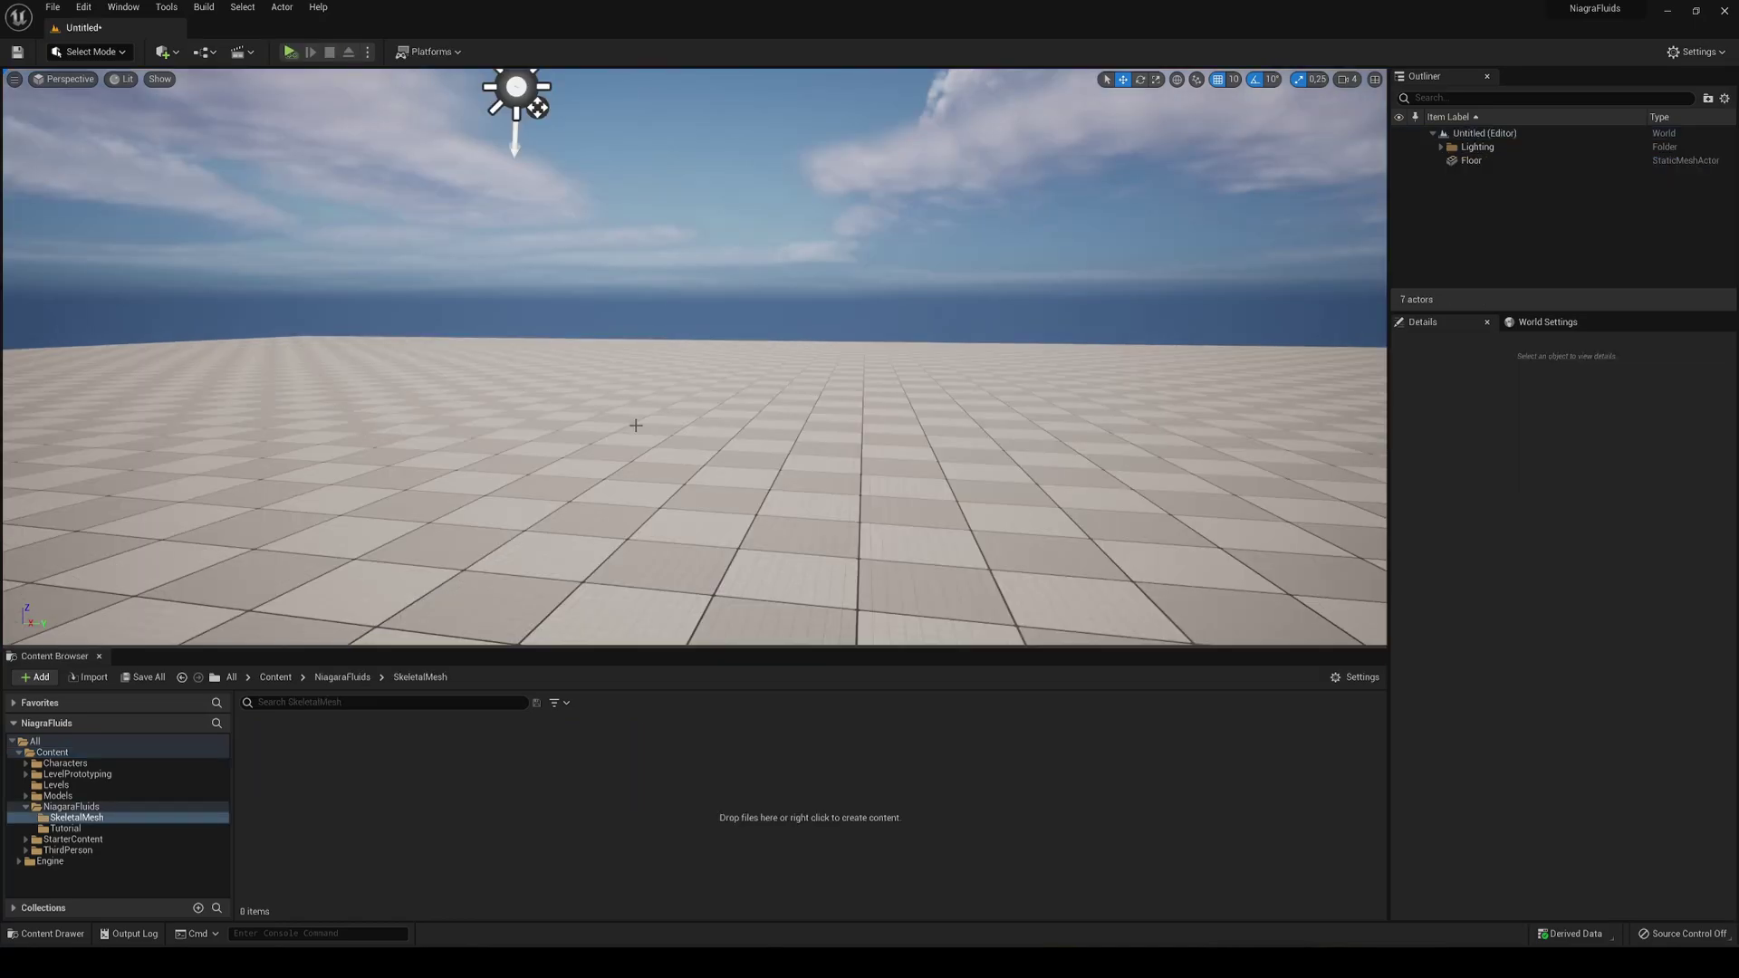
- Search the project's plugins for "niaga" and check whether the Niagara and NiagaraFluids plugins are enabled
left_click(85, 9)
left_click(127, 223)
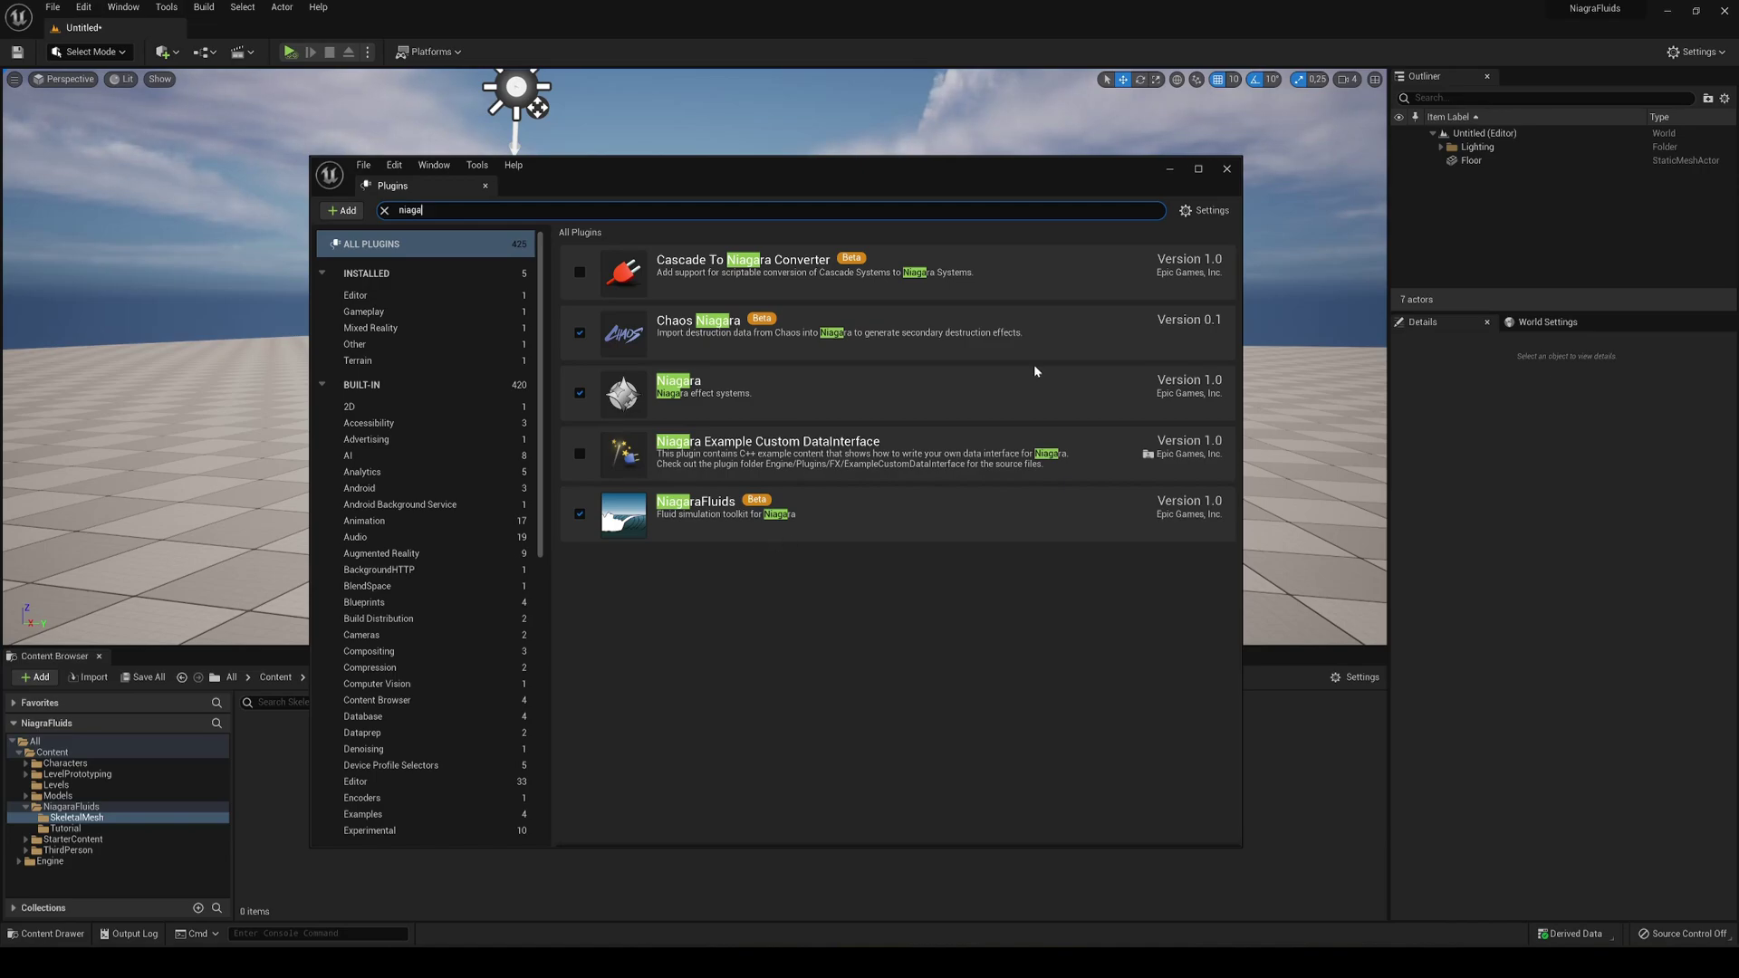
left_click(1226, 170)
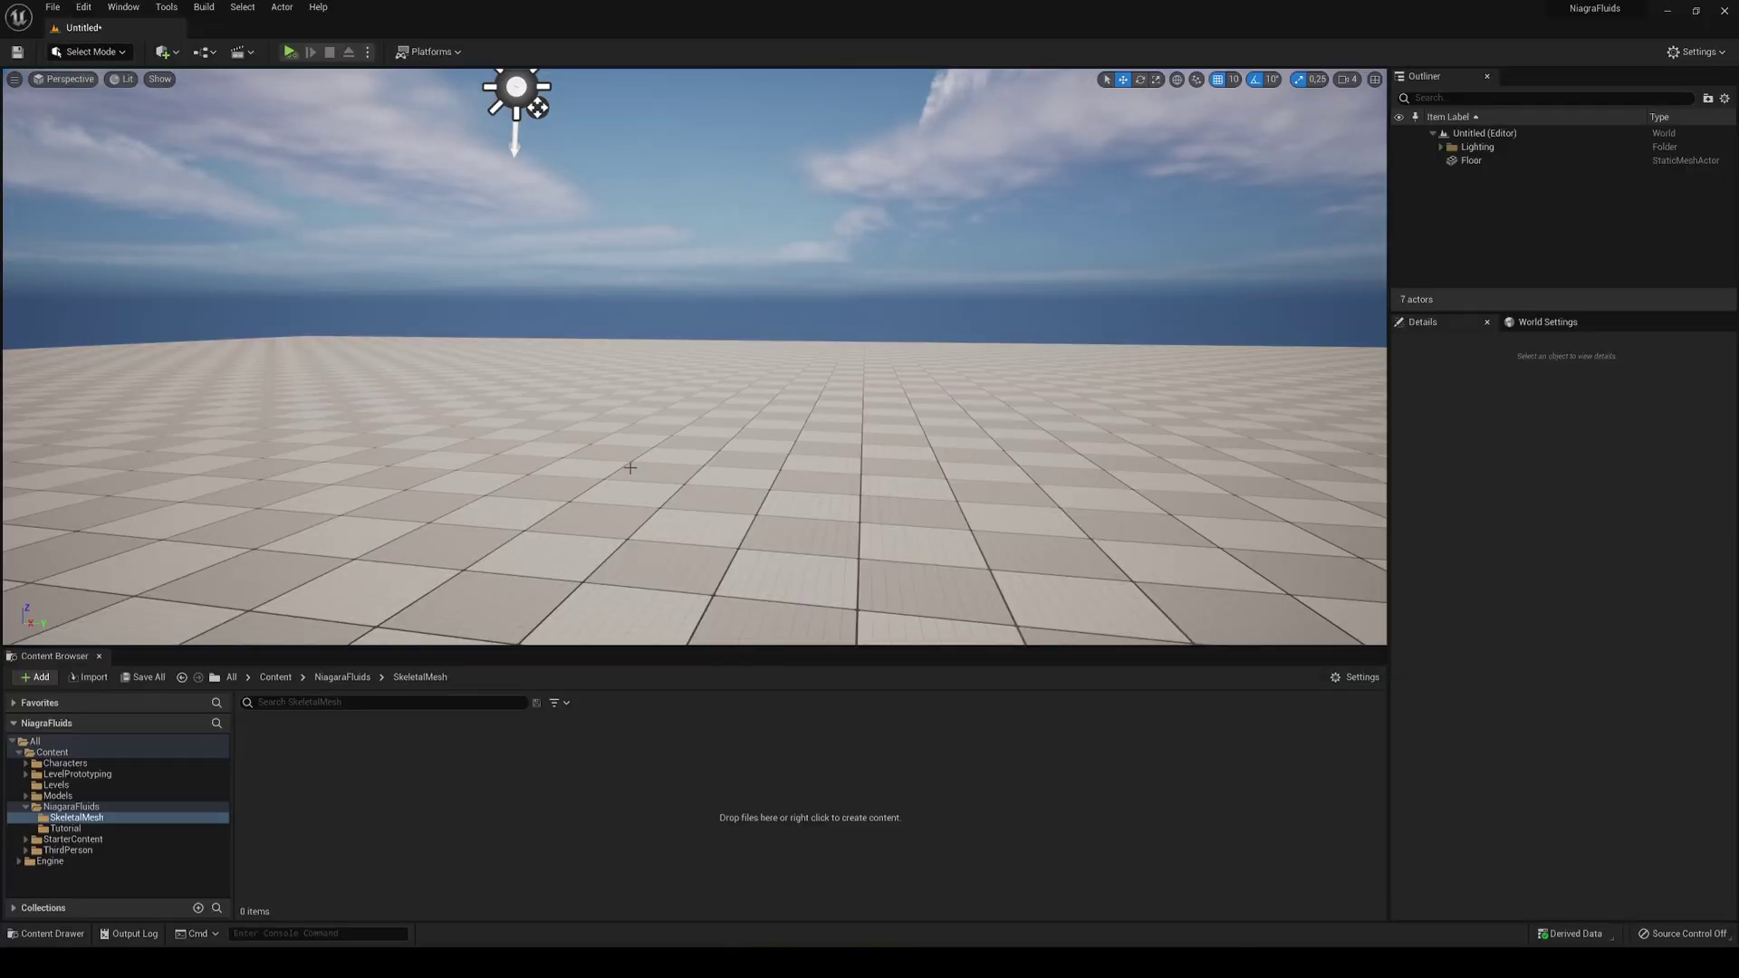
- Create a Niagara System in the SkeletalMesh folder from the Grid 3D Gas Simple Particle Source template
right_click(471, 762)
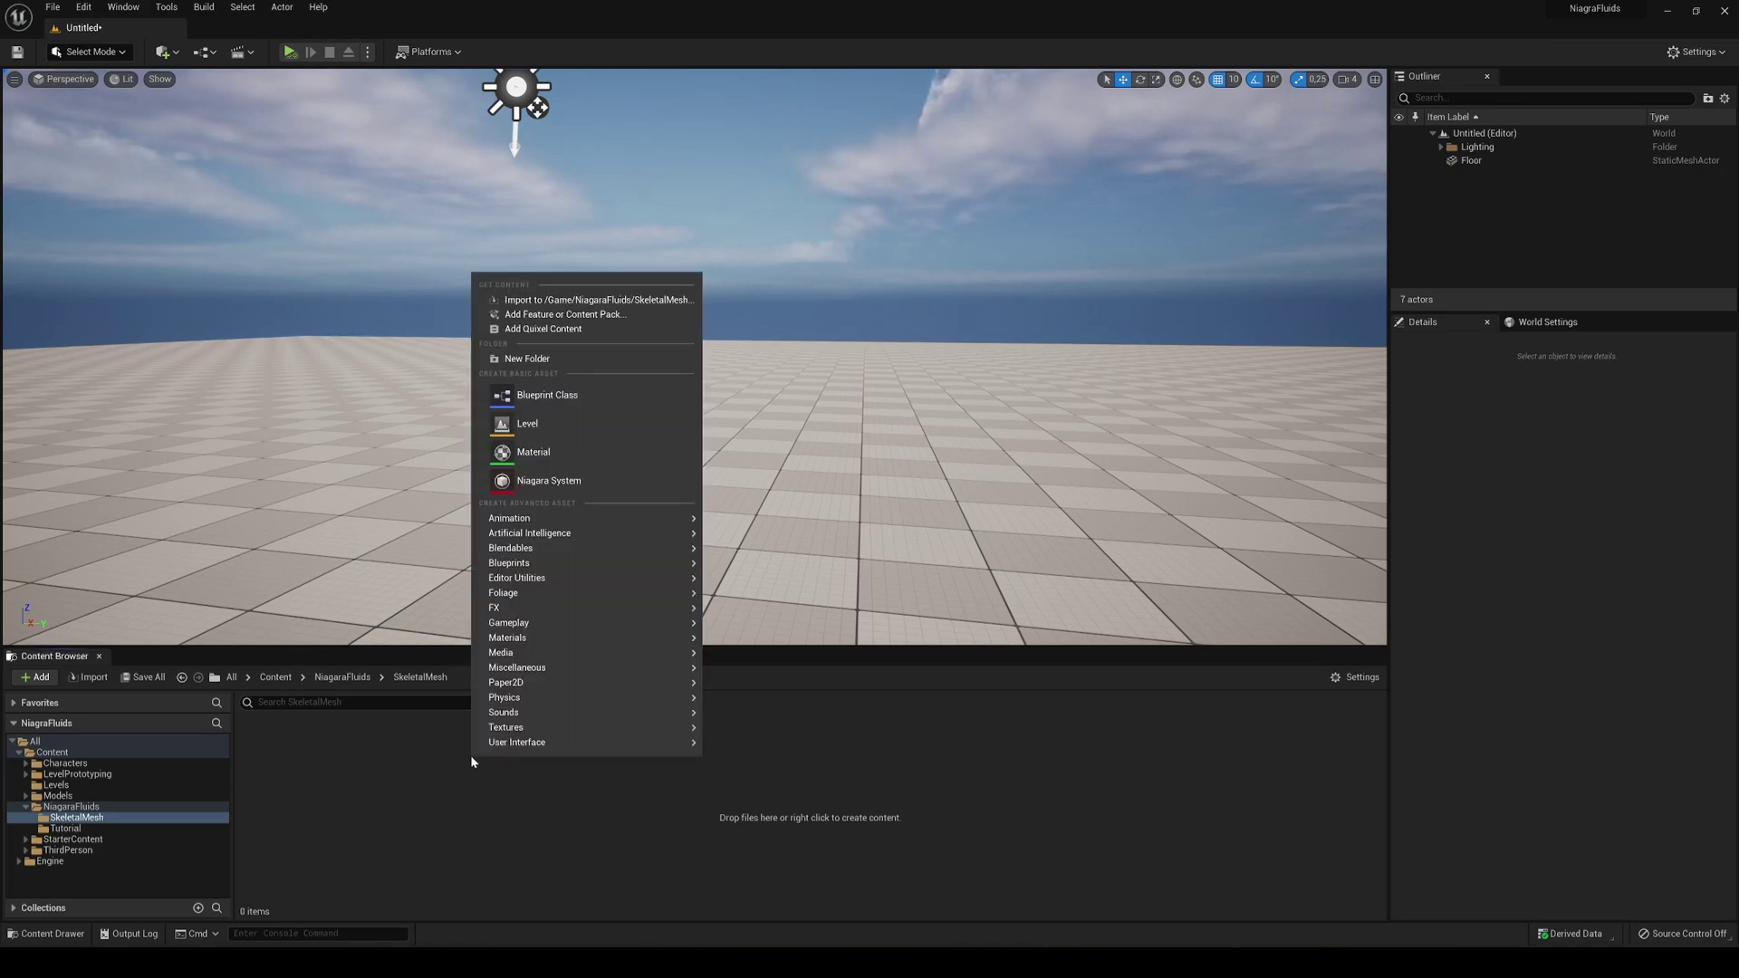
left_click(533, 481)
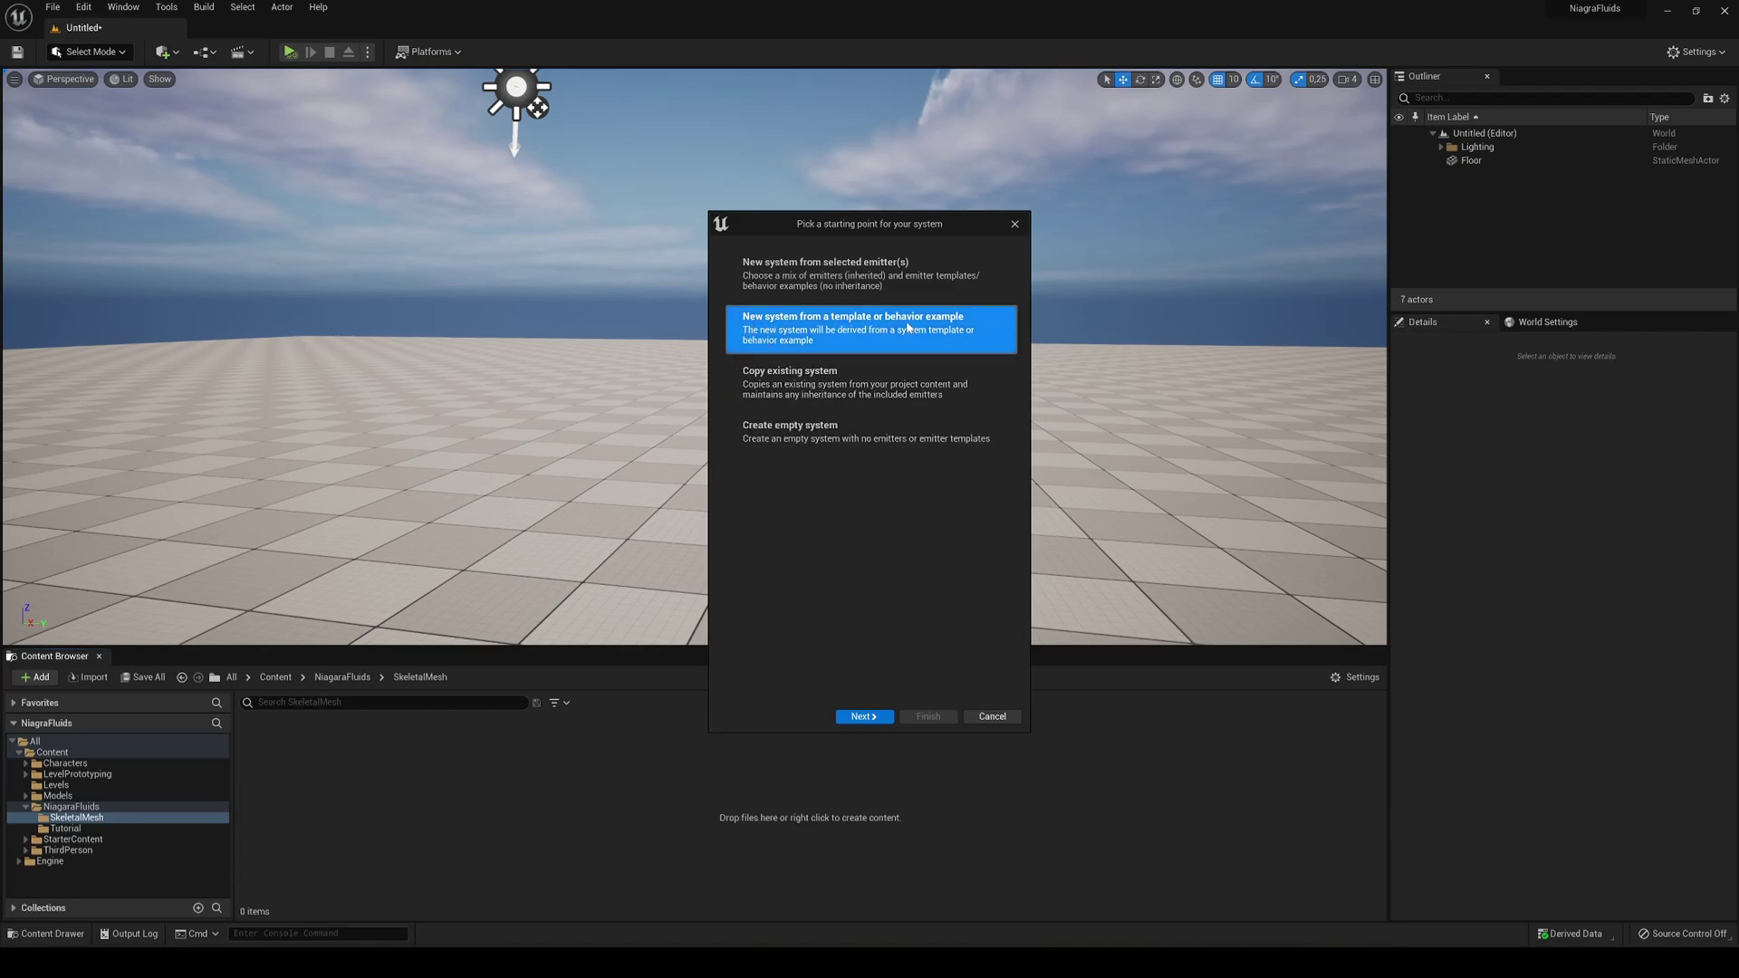
left_click(872, 717)
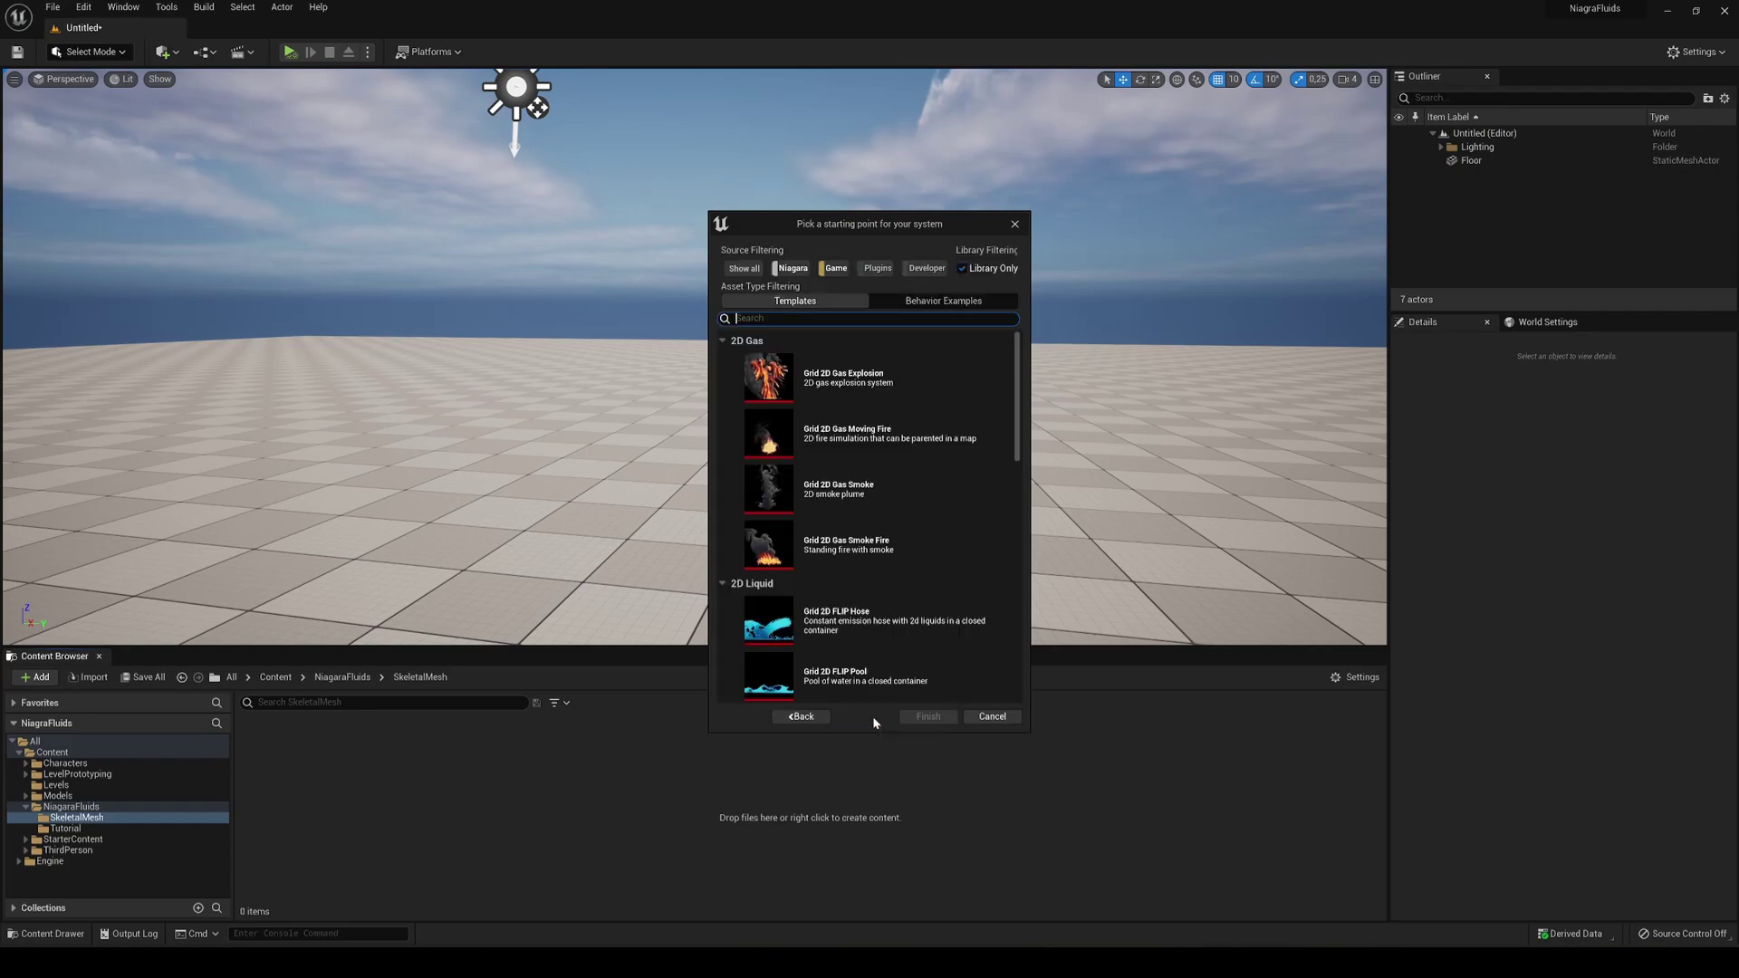
scroll(837, 431, "down", 10)
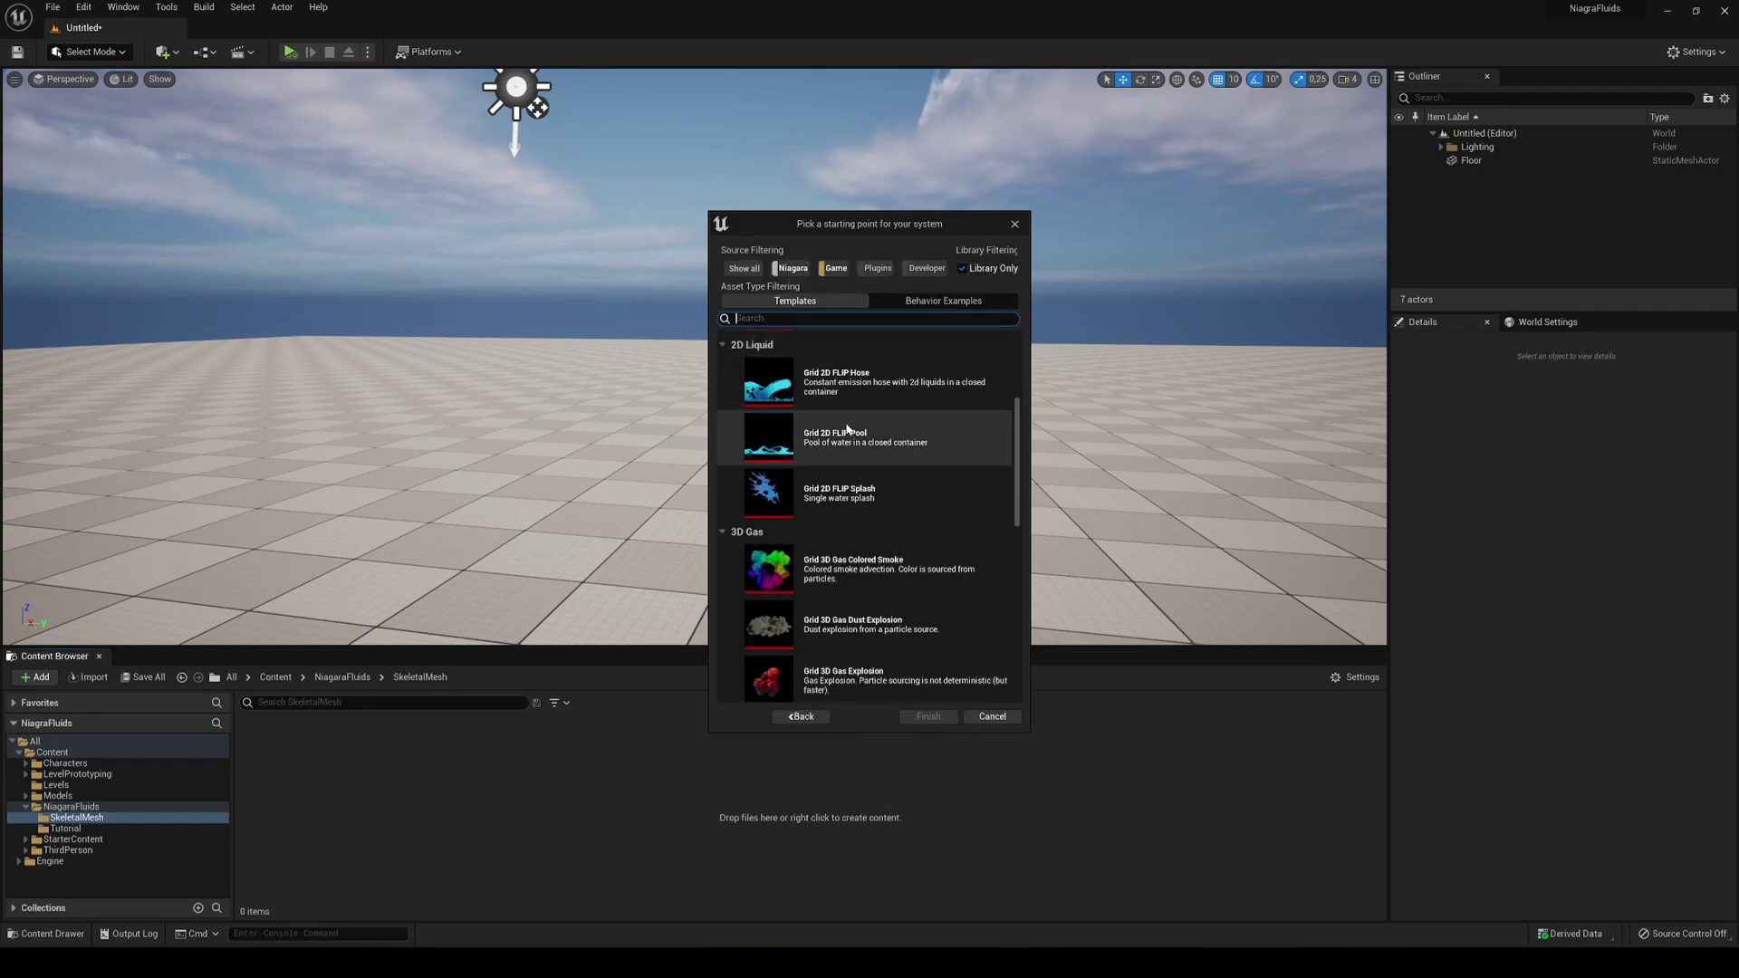
scroll(837, 432, "down", 3)
scroll(776, 432, "up", 8)
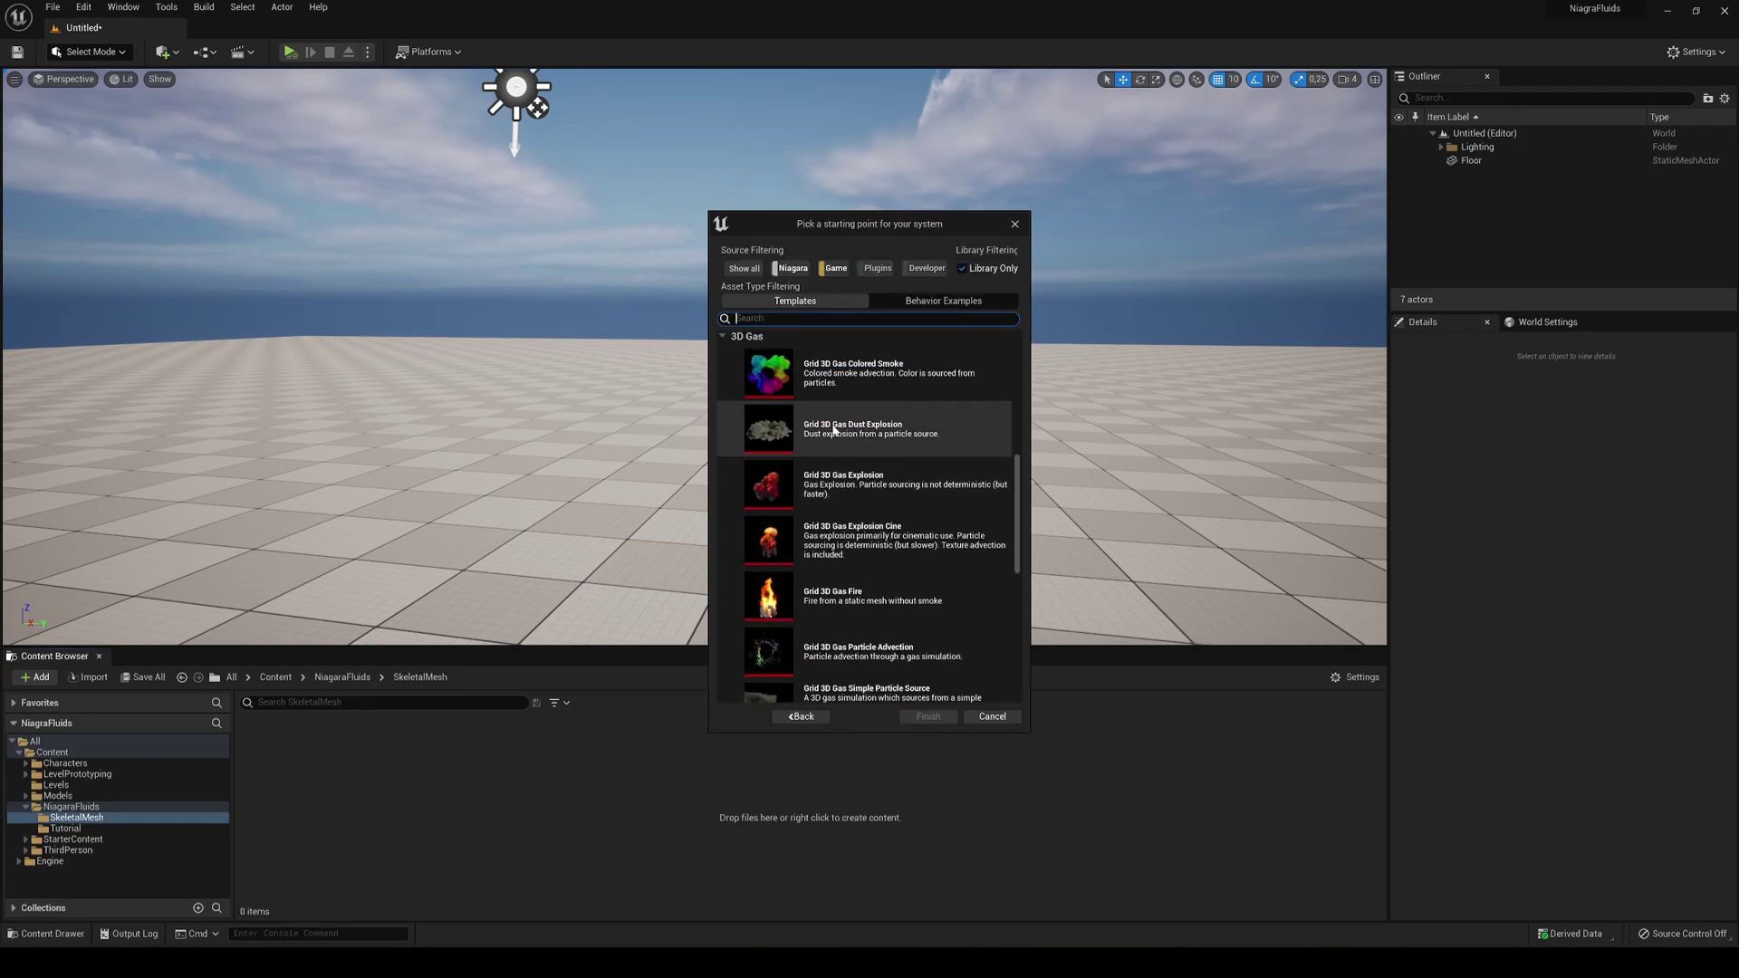
scroll(778, 435, "down", 5)
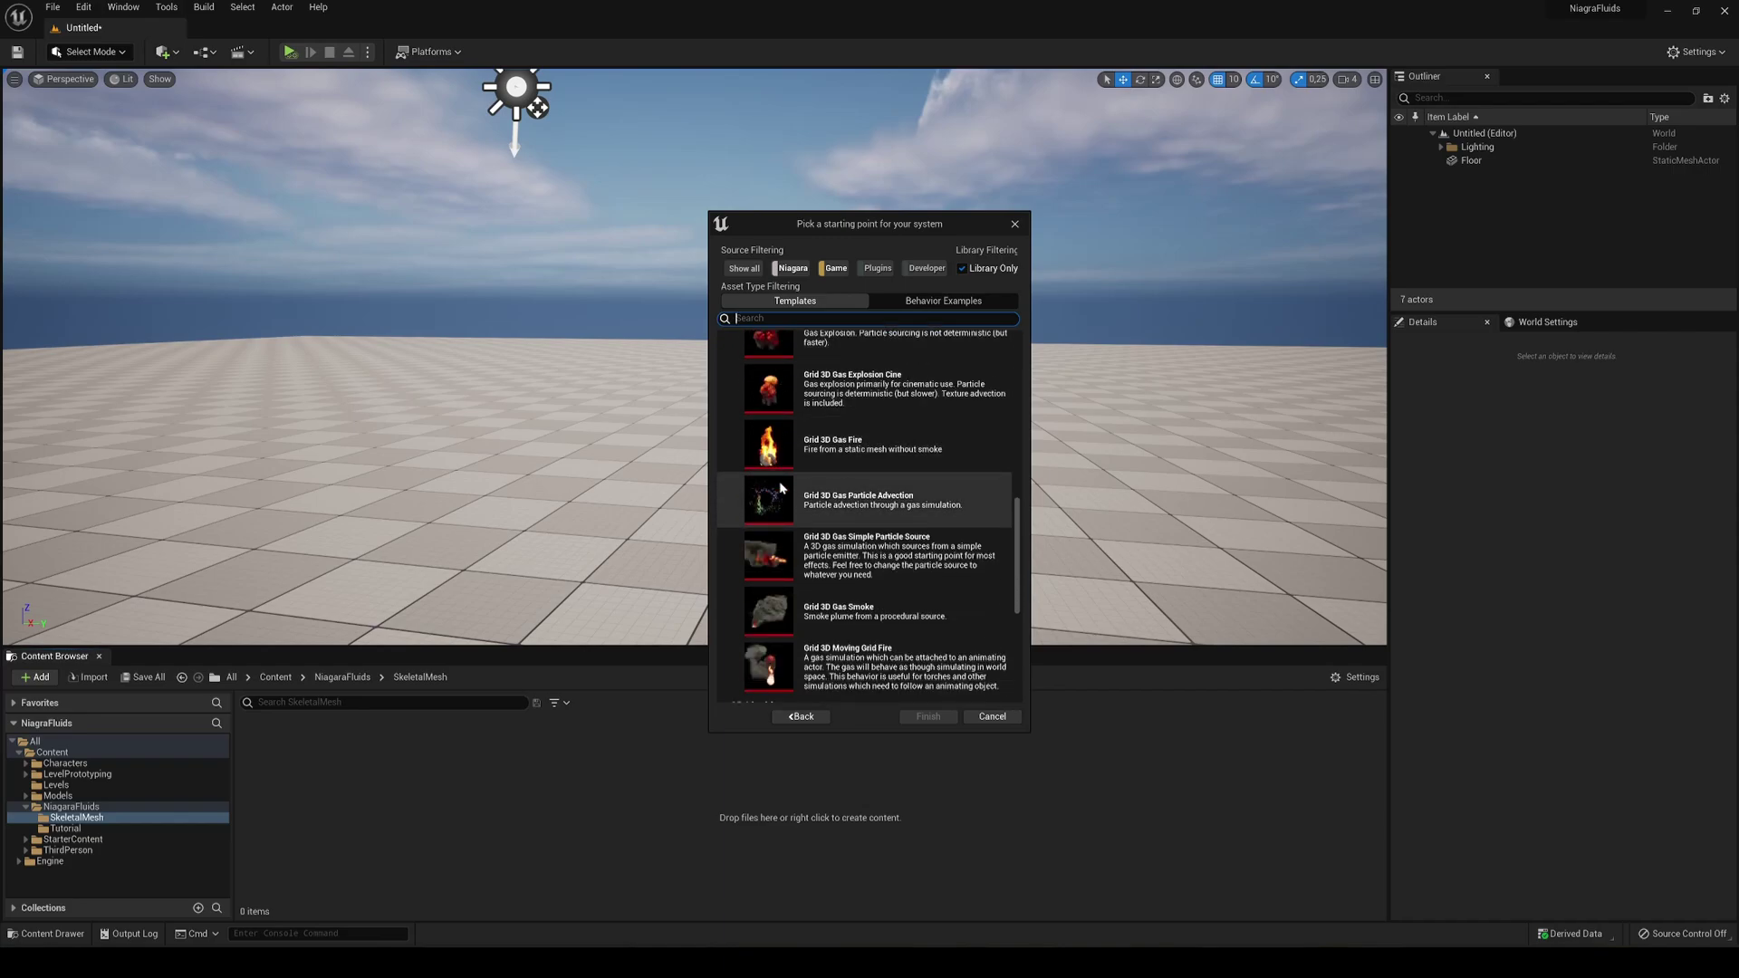
scroll(781, 487, "down", 3)
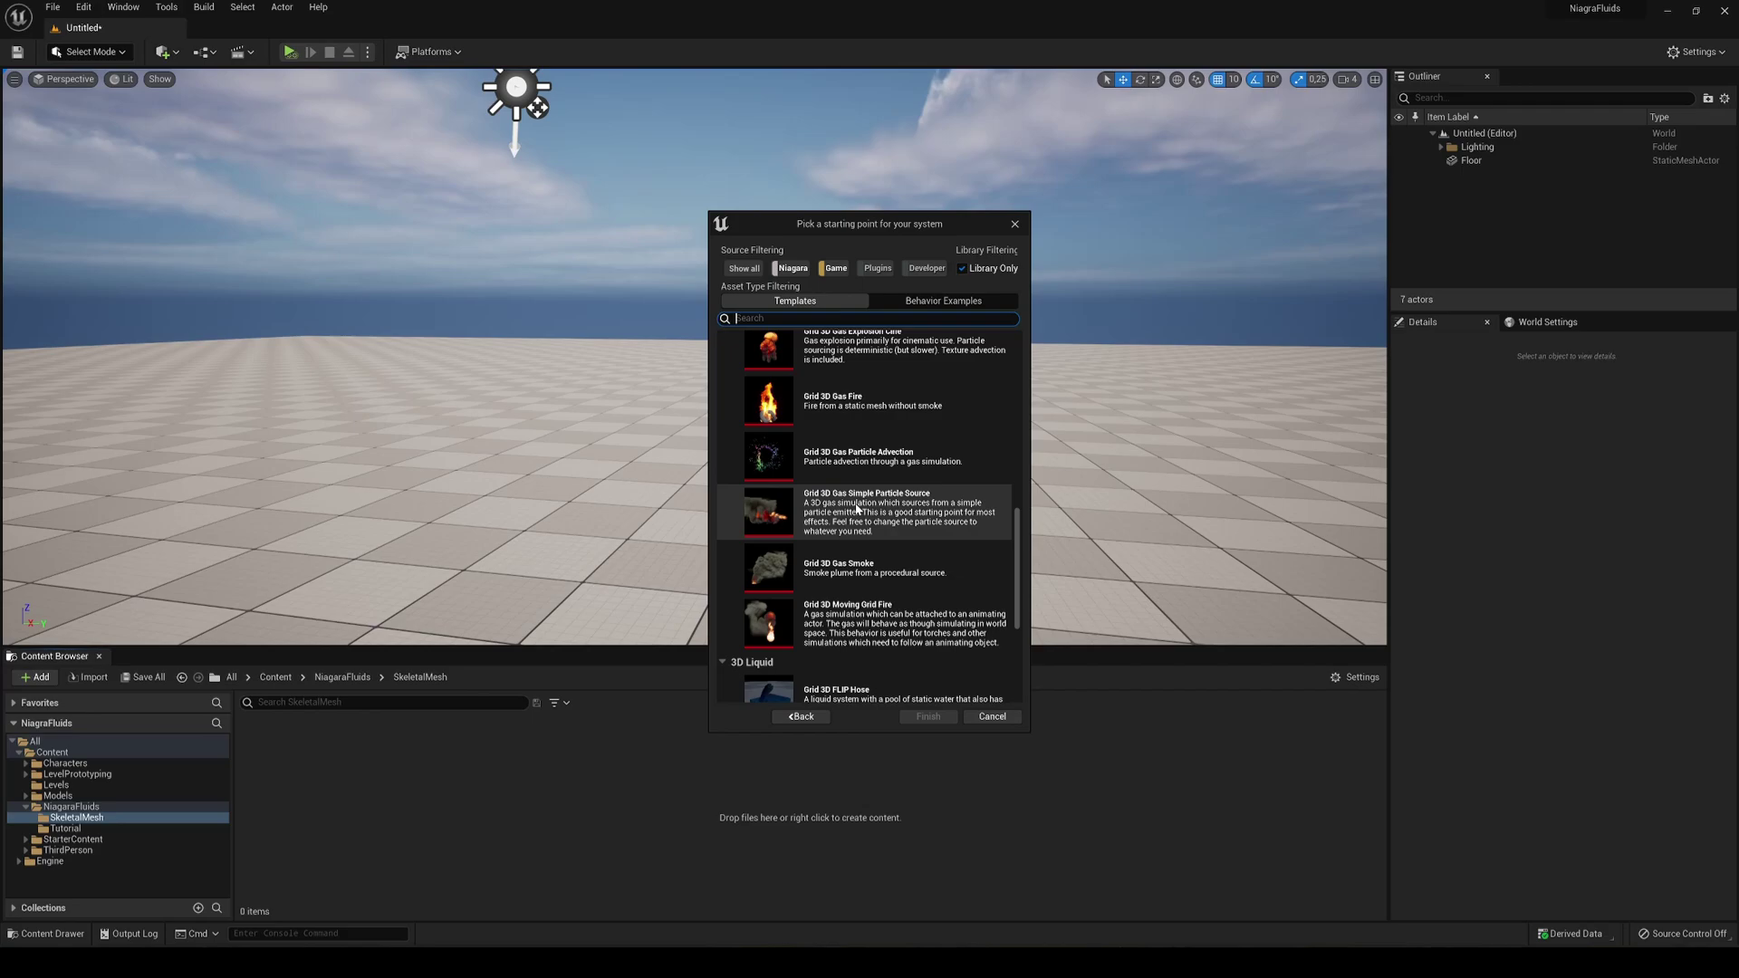
left_click(818, 509)
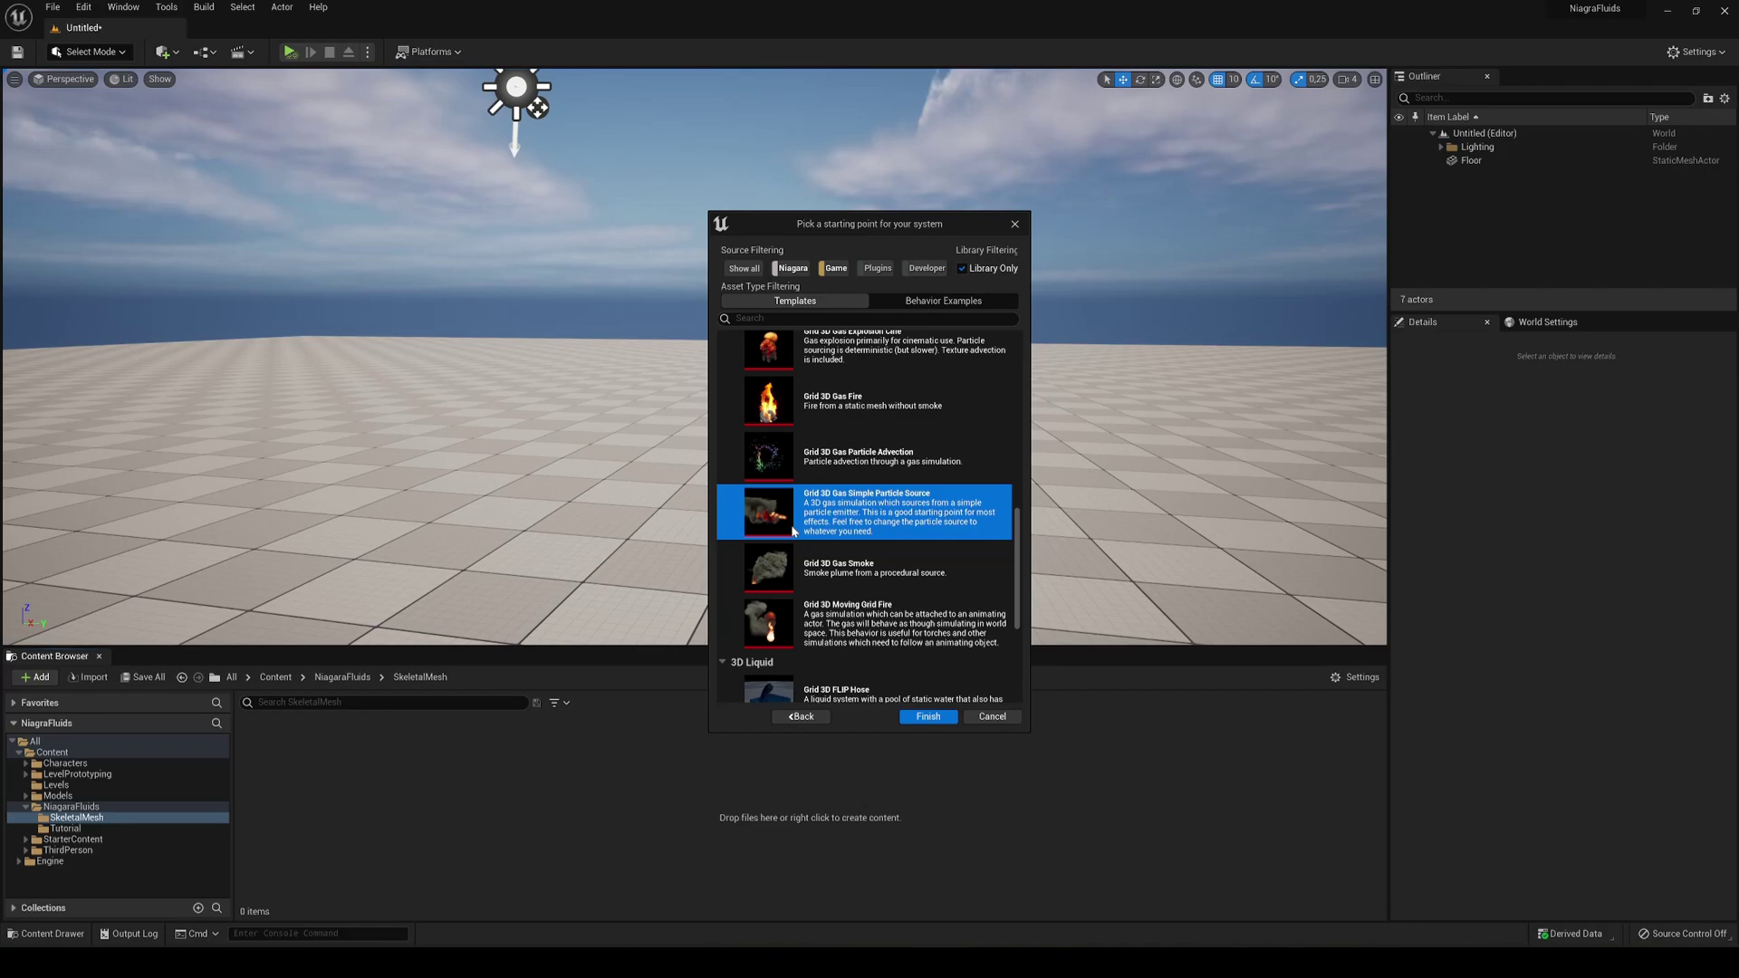
left_click(928, 716)
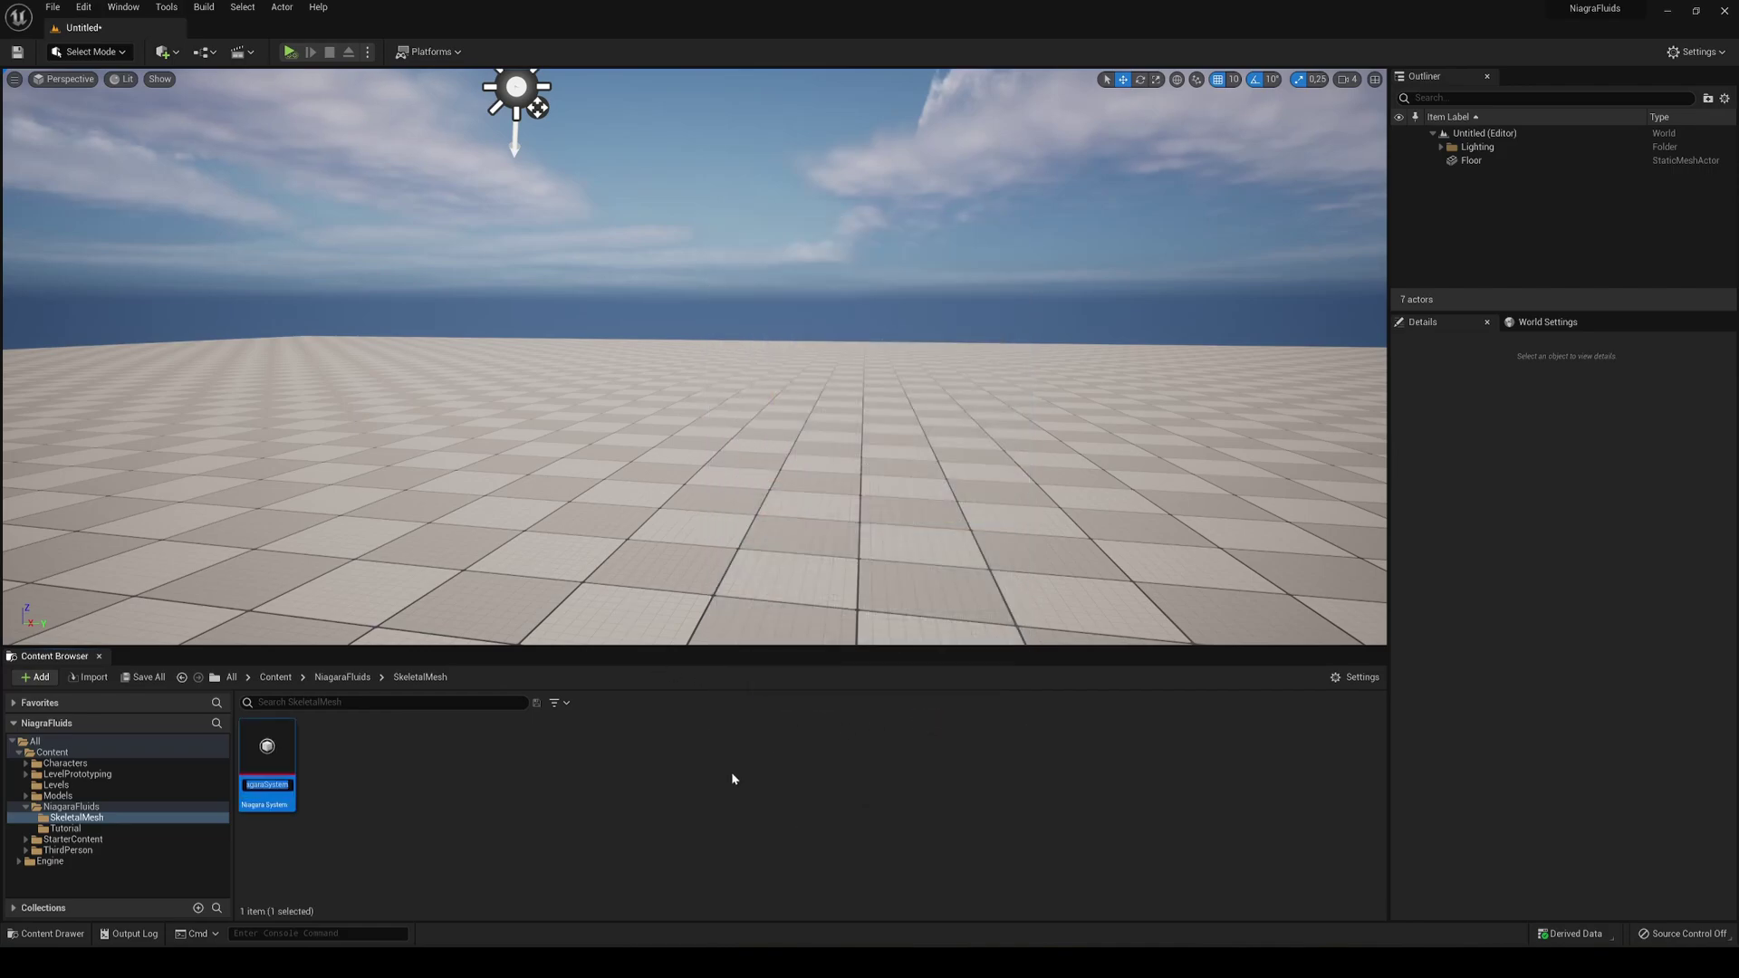
- Name the new Niagara System SkeletalMeshNiagaraSystem and save it
key("Home")
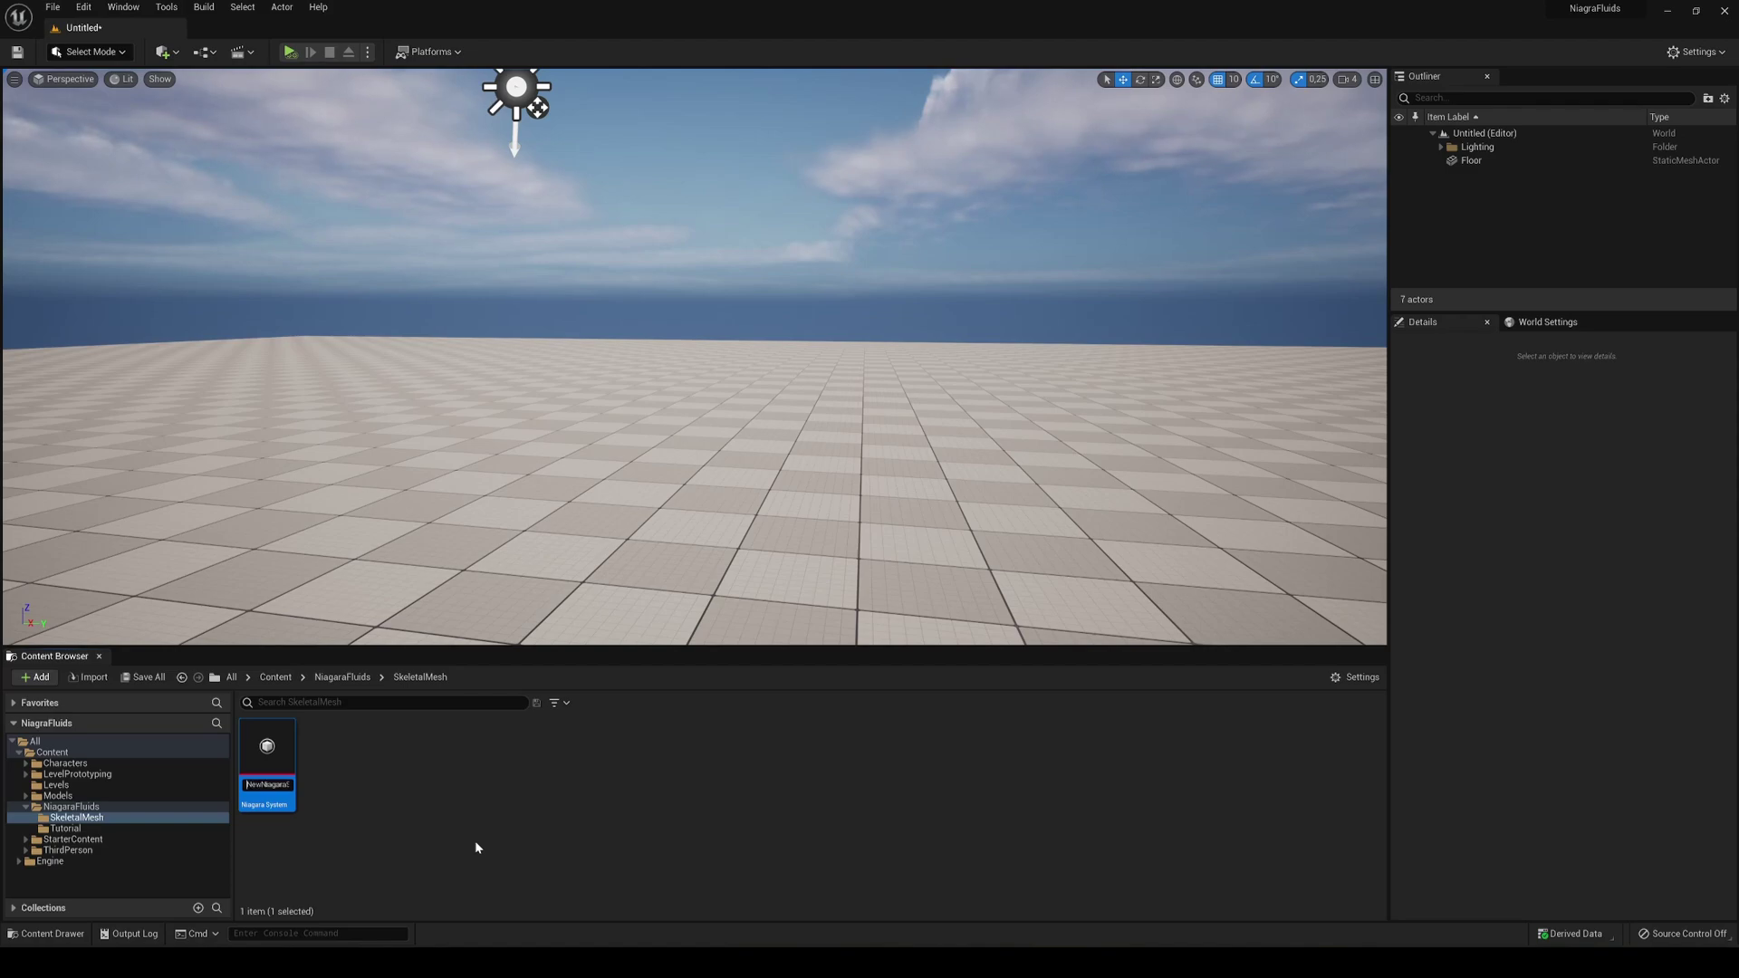
key("BackSpace")
key("BackSpace")
key("BackSpace")
type("Skele")
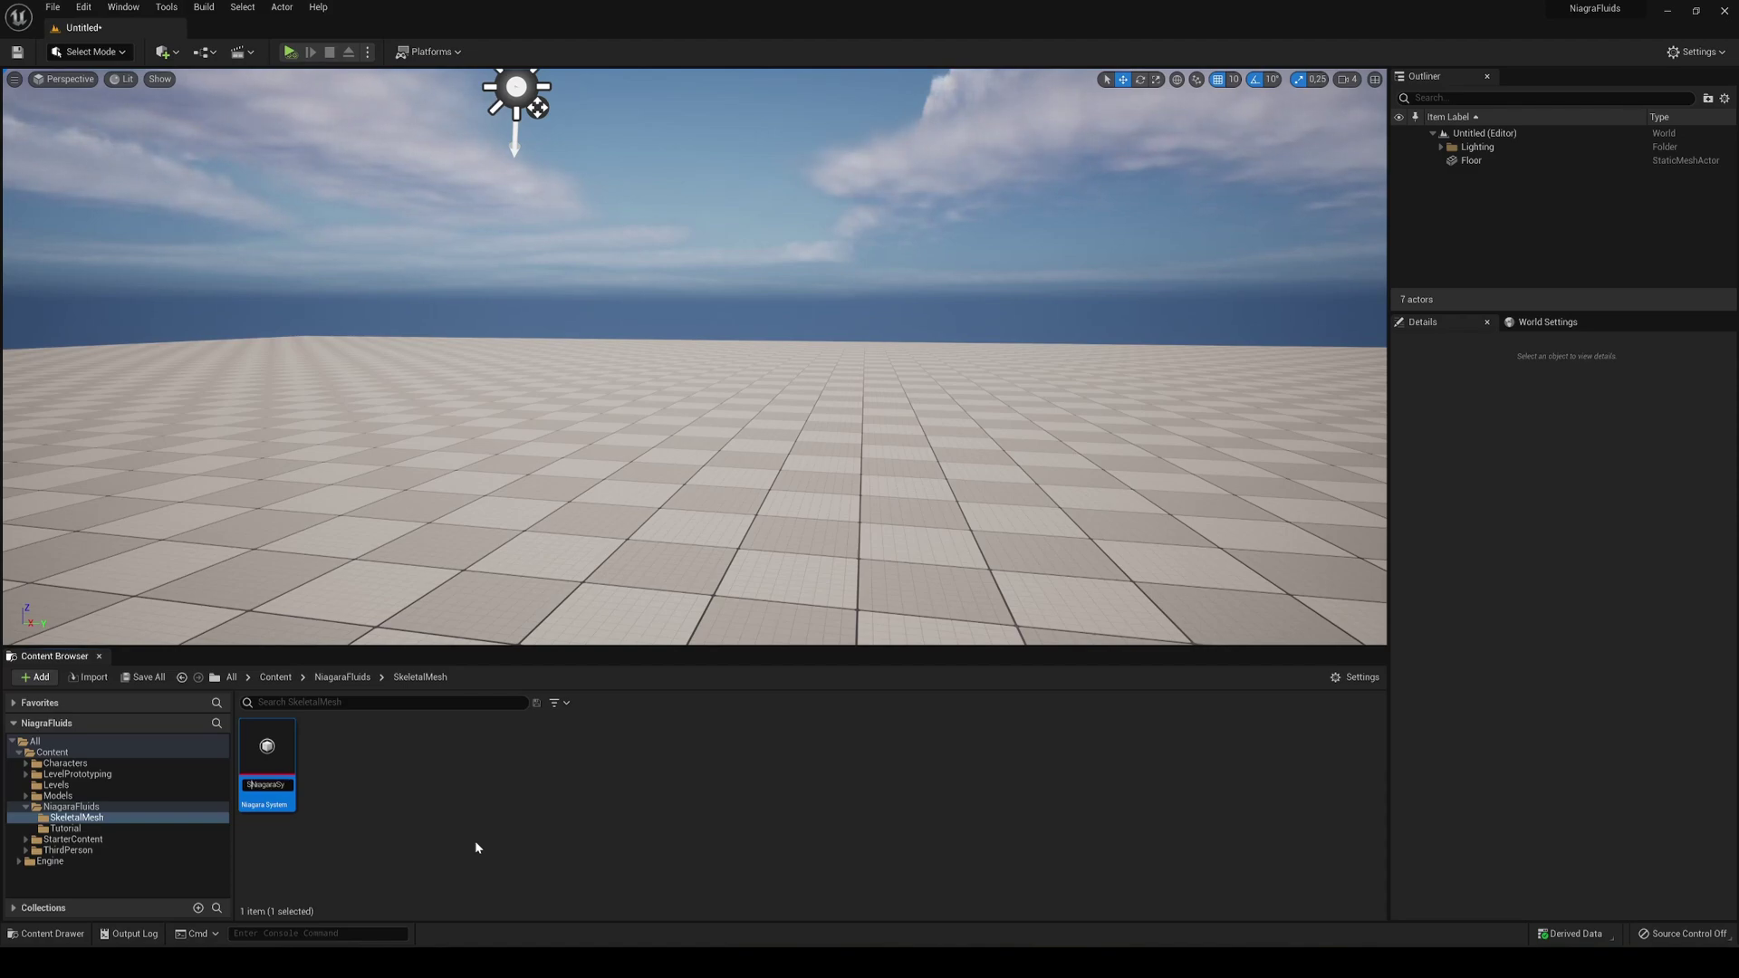
type("talmesh")
key("BackSpace")
key("BackSpace")
key("BackSpace")
key("BackSpace")
type("Mesh")
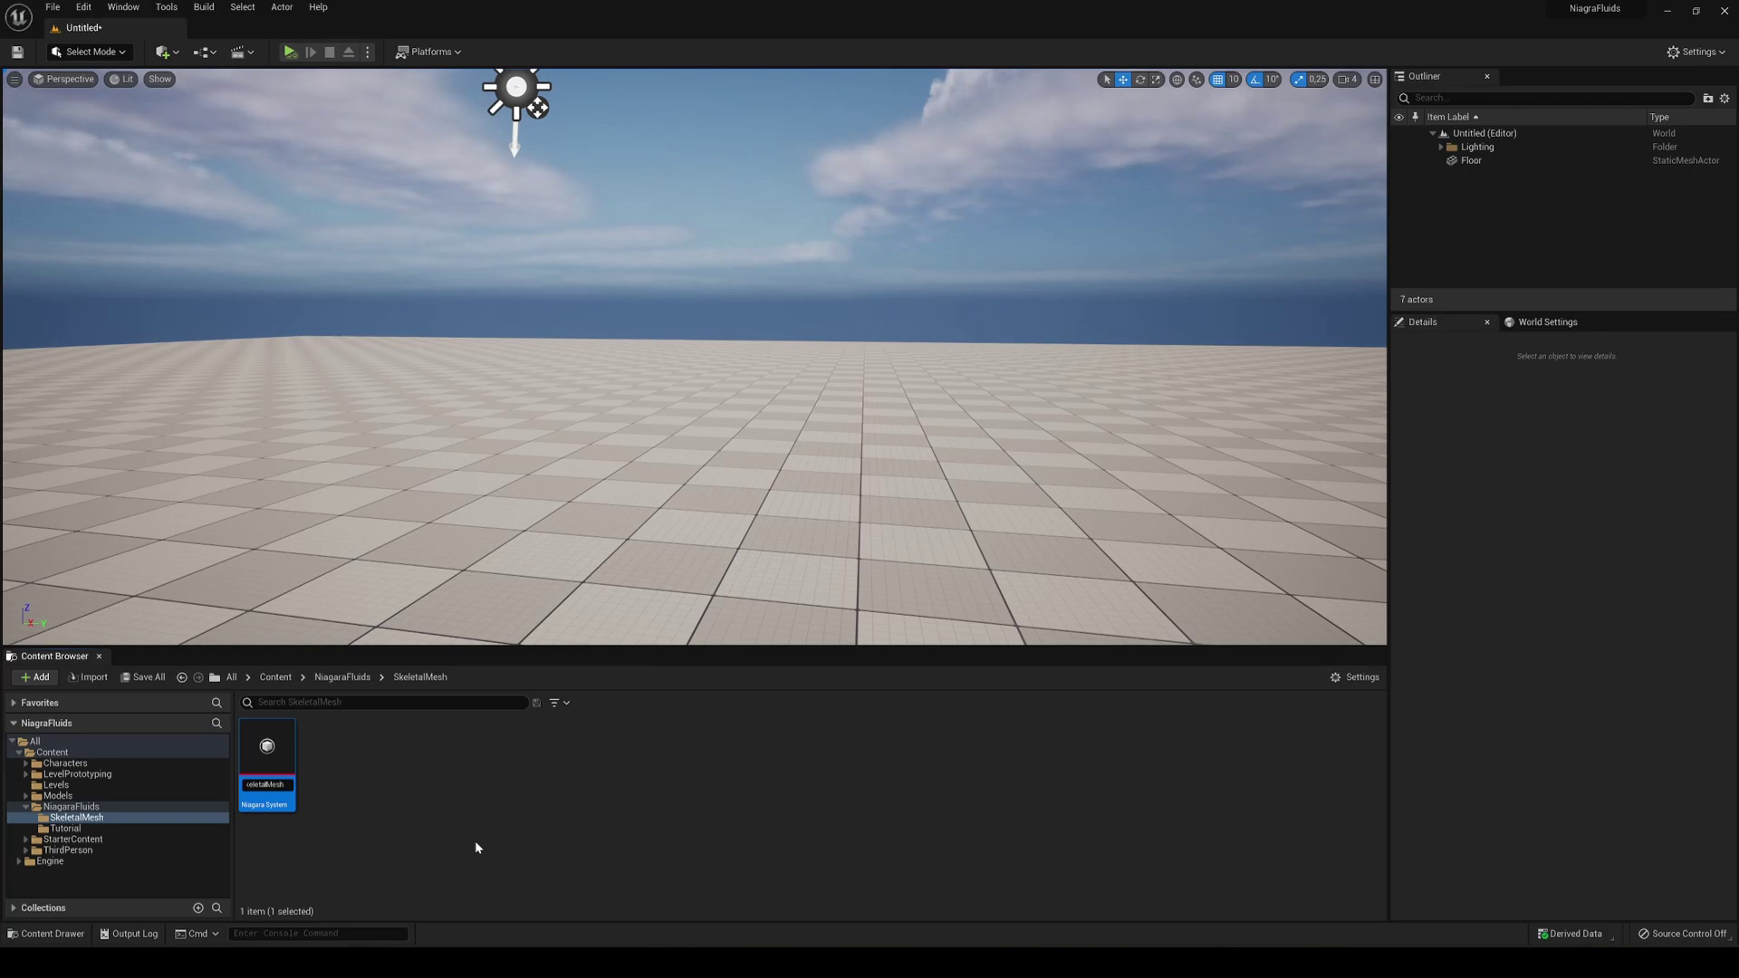
key("Return")
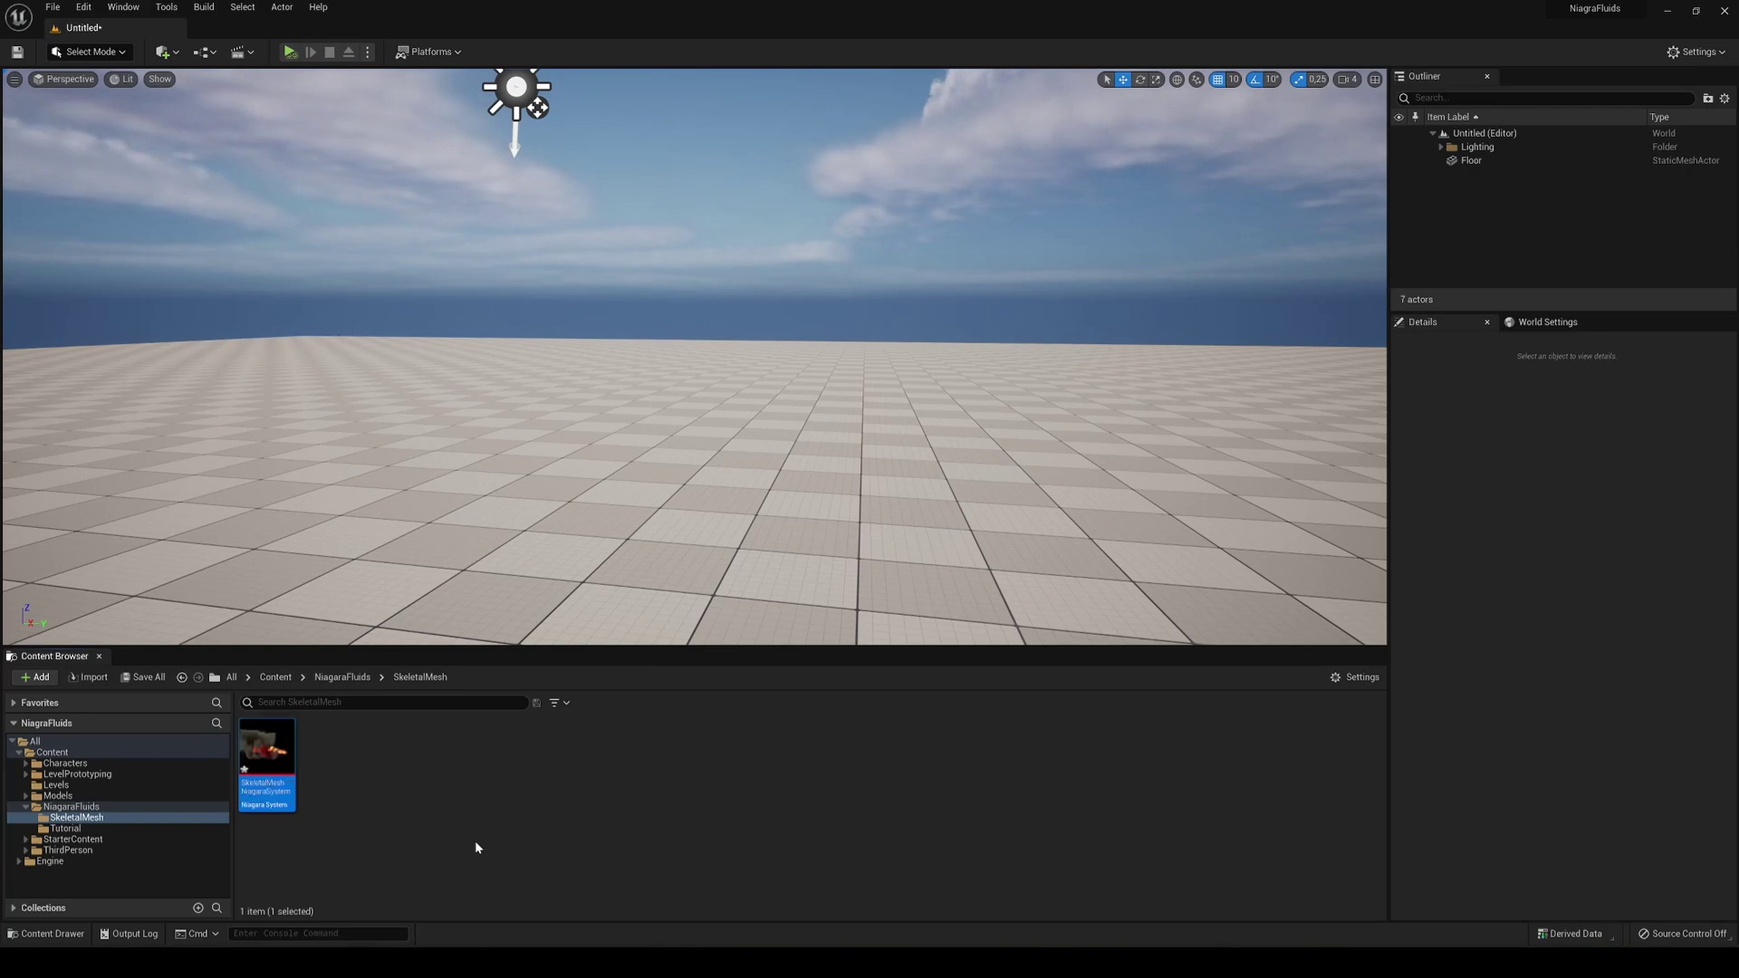
key("ctrl+s")
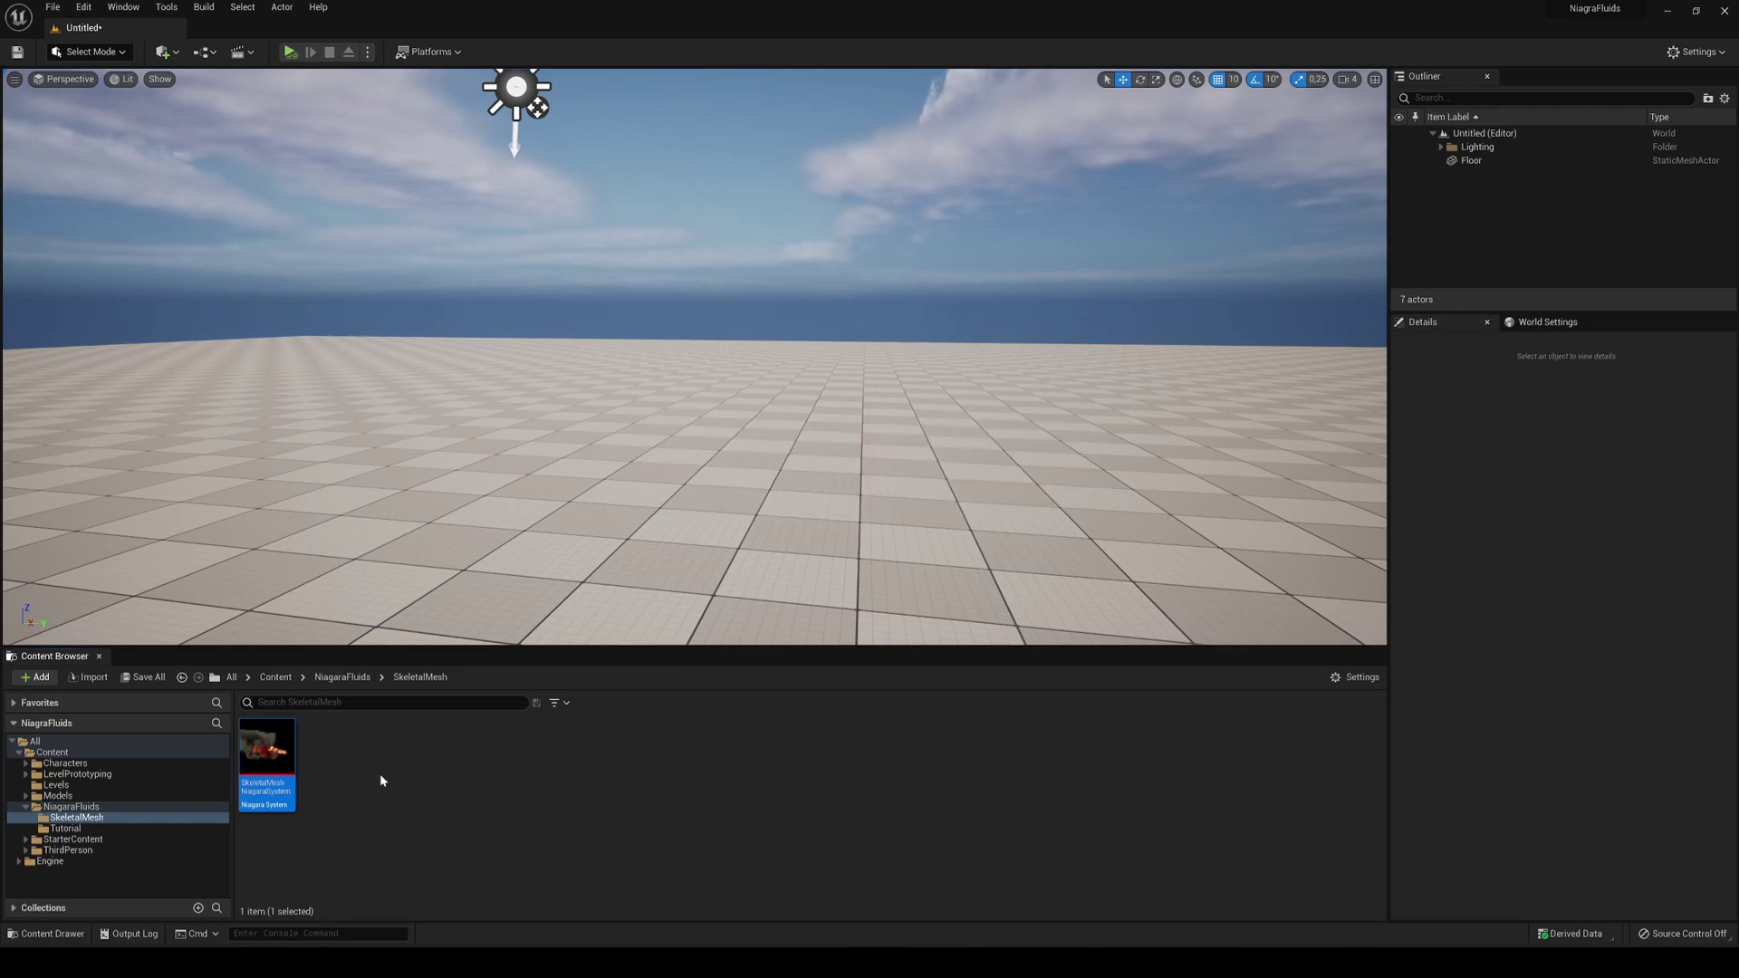
- Open SkeletalMeshNiagaraSystem, dock its editor beside the level tab, and pause the simulation preview
double_click(285, 755)
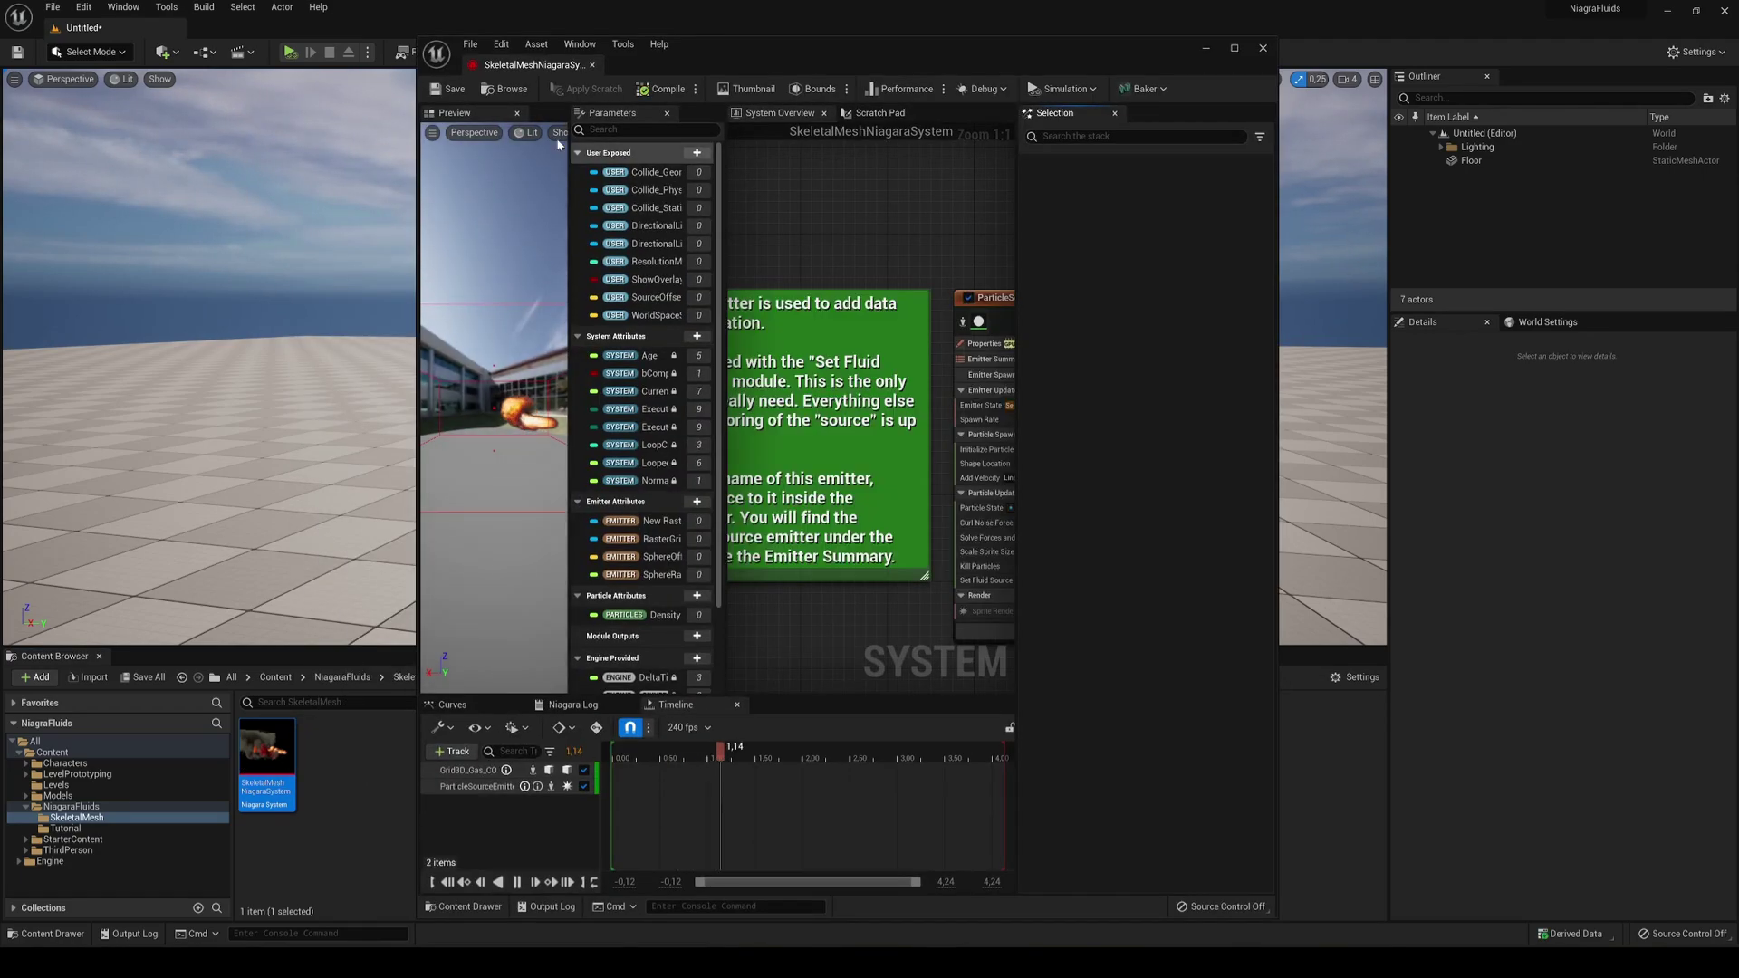
left_click_drag(512, 65, 256, 27)
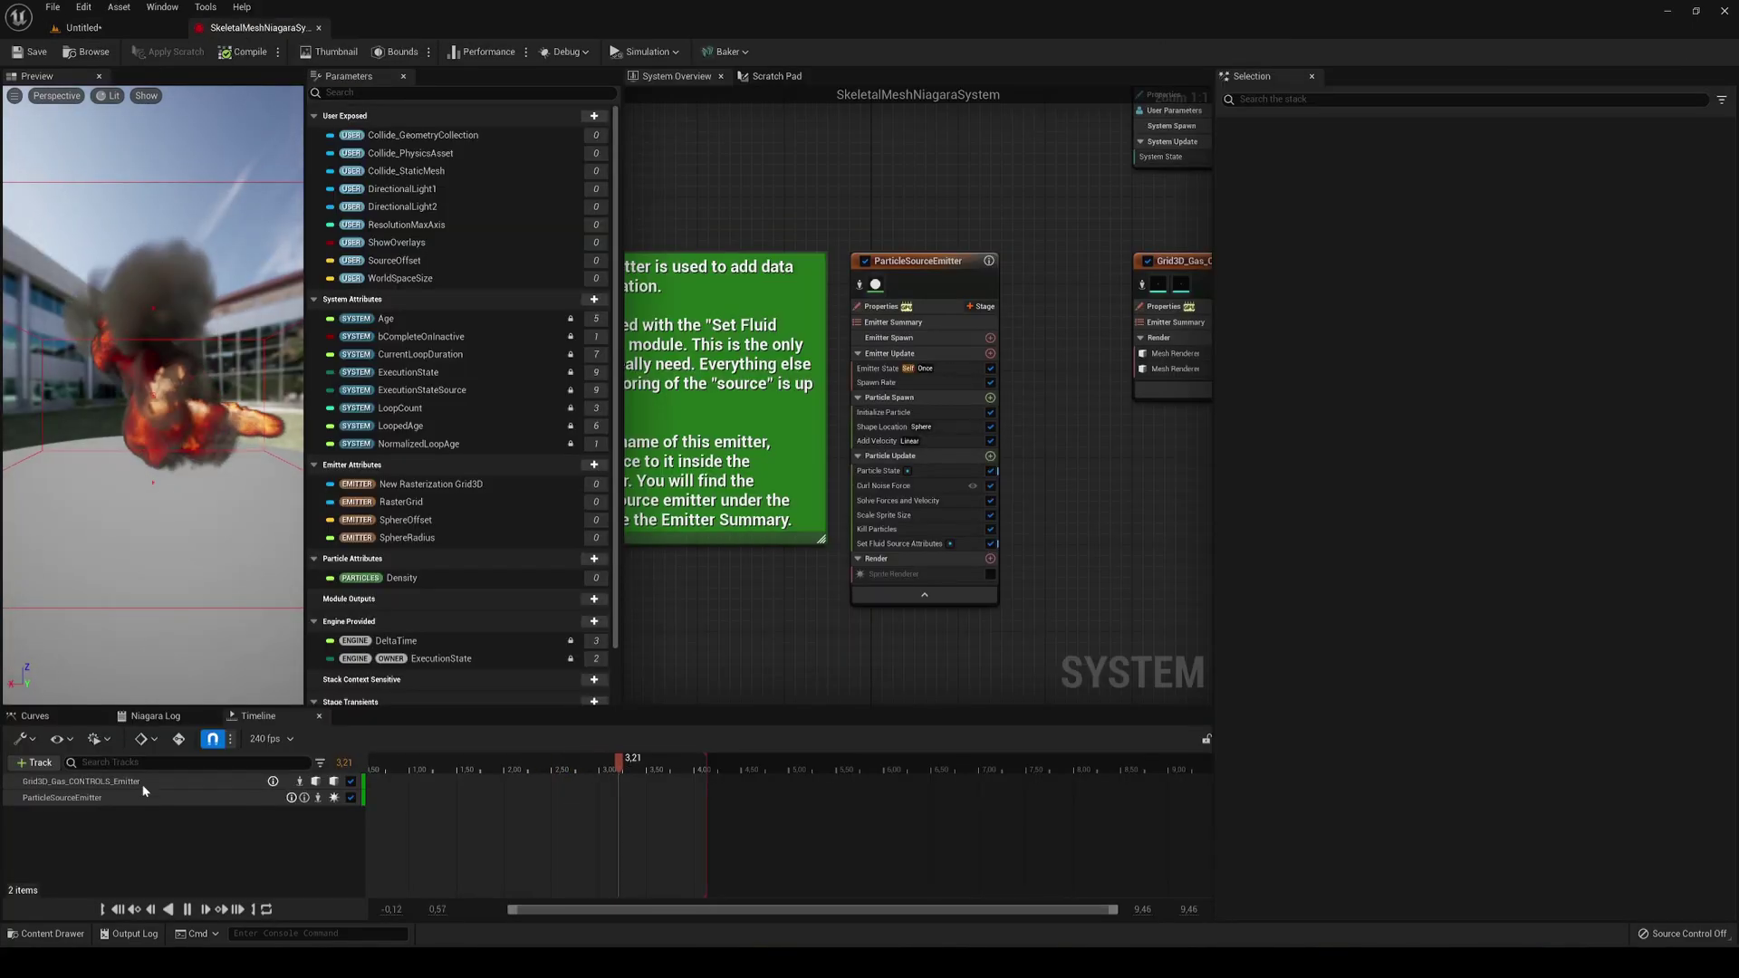
left_click(189, 911)
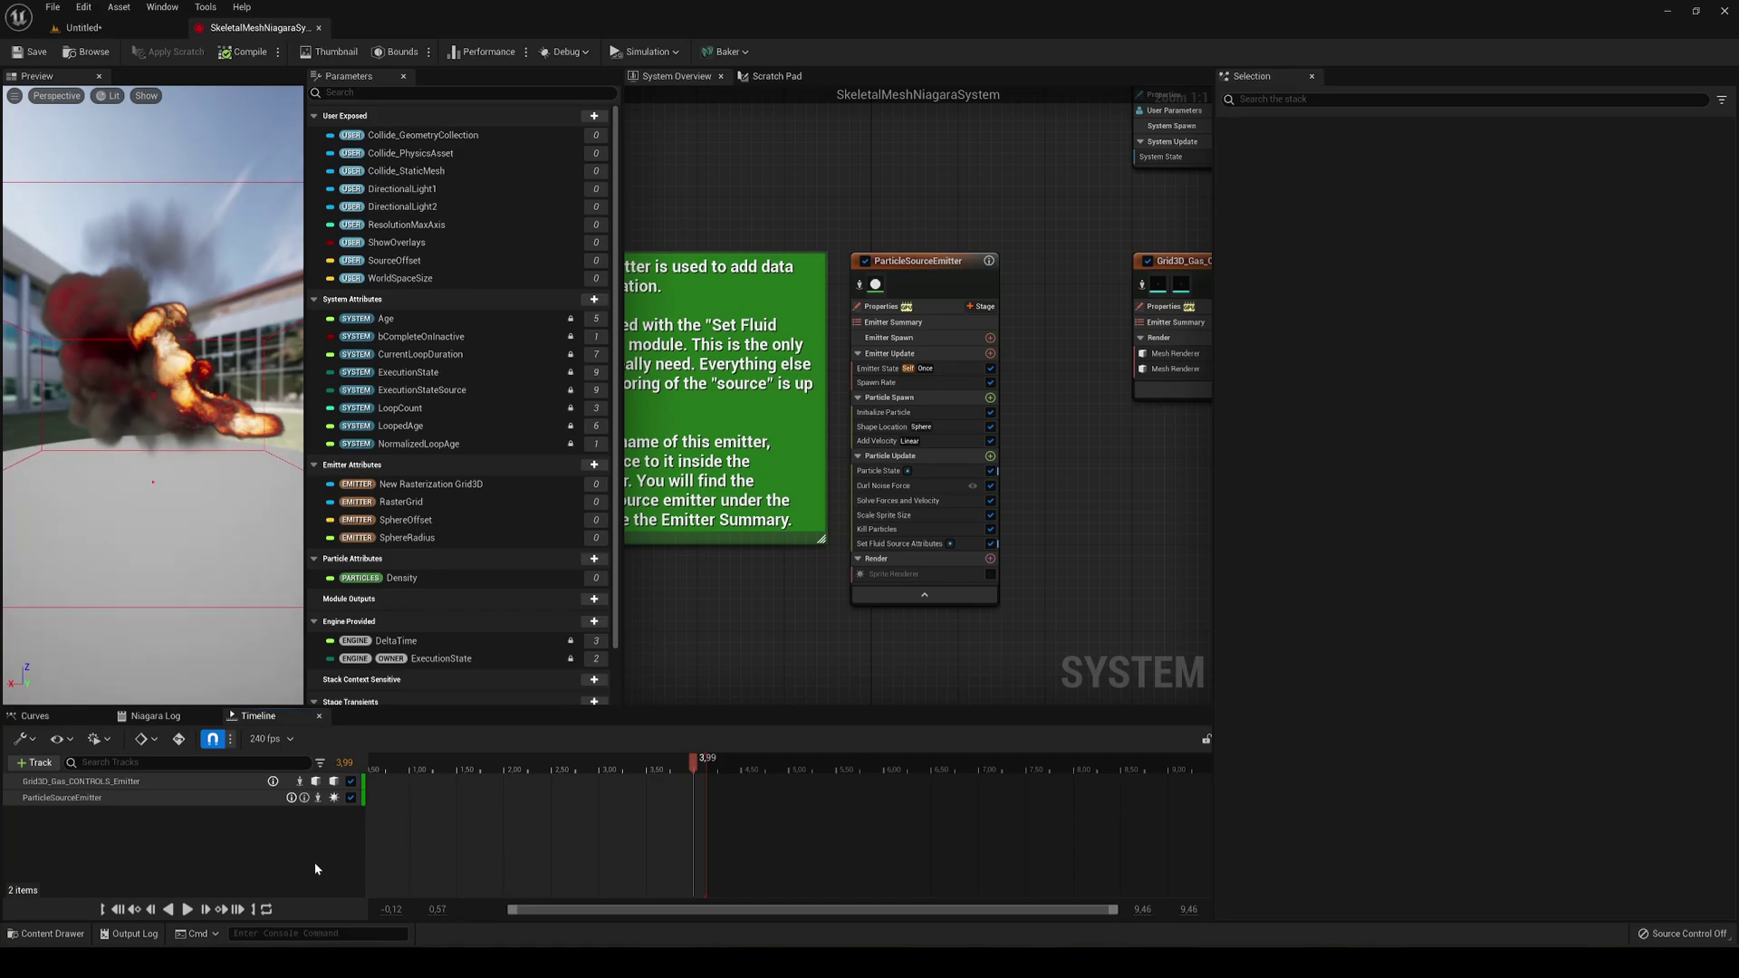
- Isolate the Grid3D_Gas_CONTROLS_Emitter in the system overview
right_click_drag(1066, 489, 873, 521)
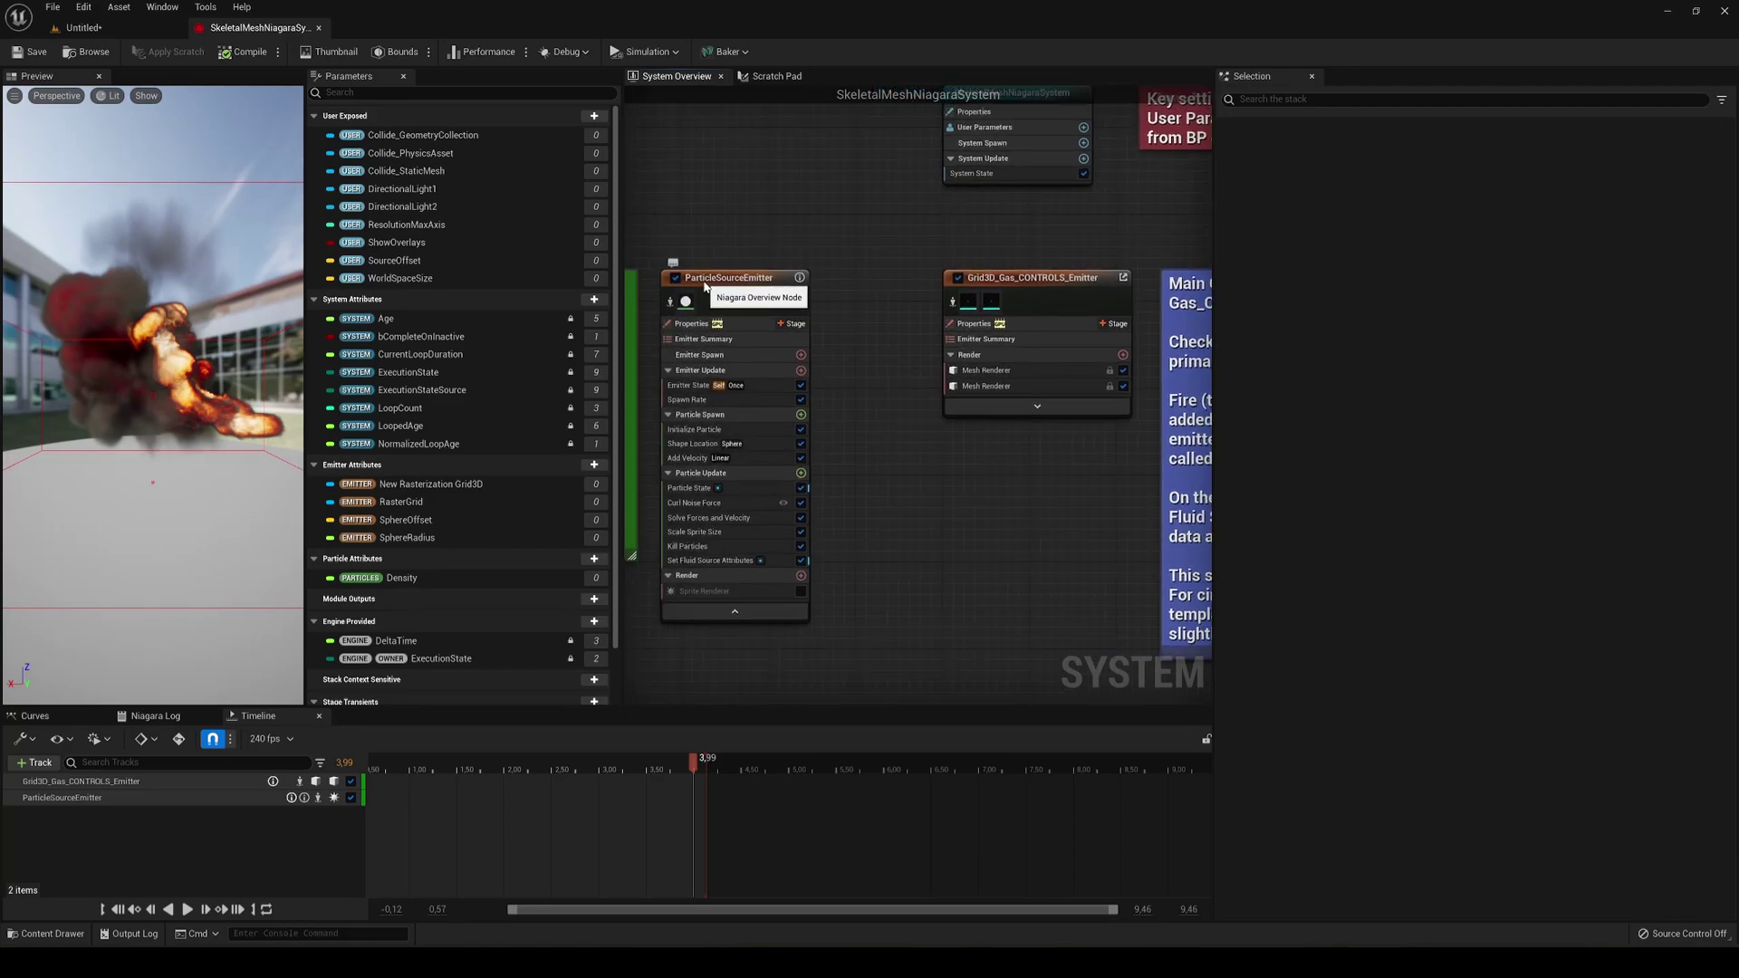
left_click(740, 288)
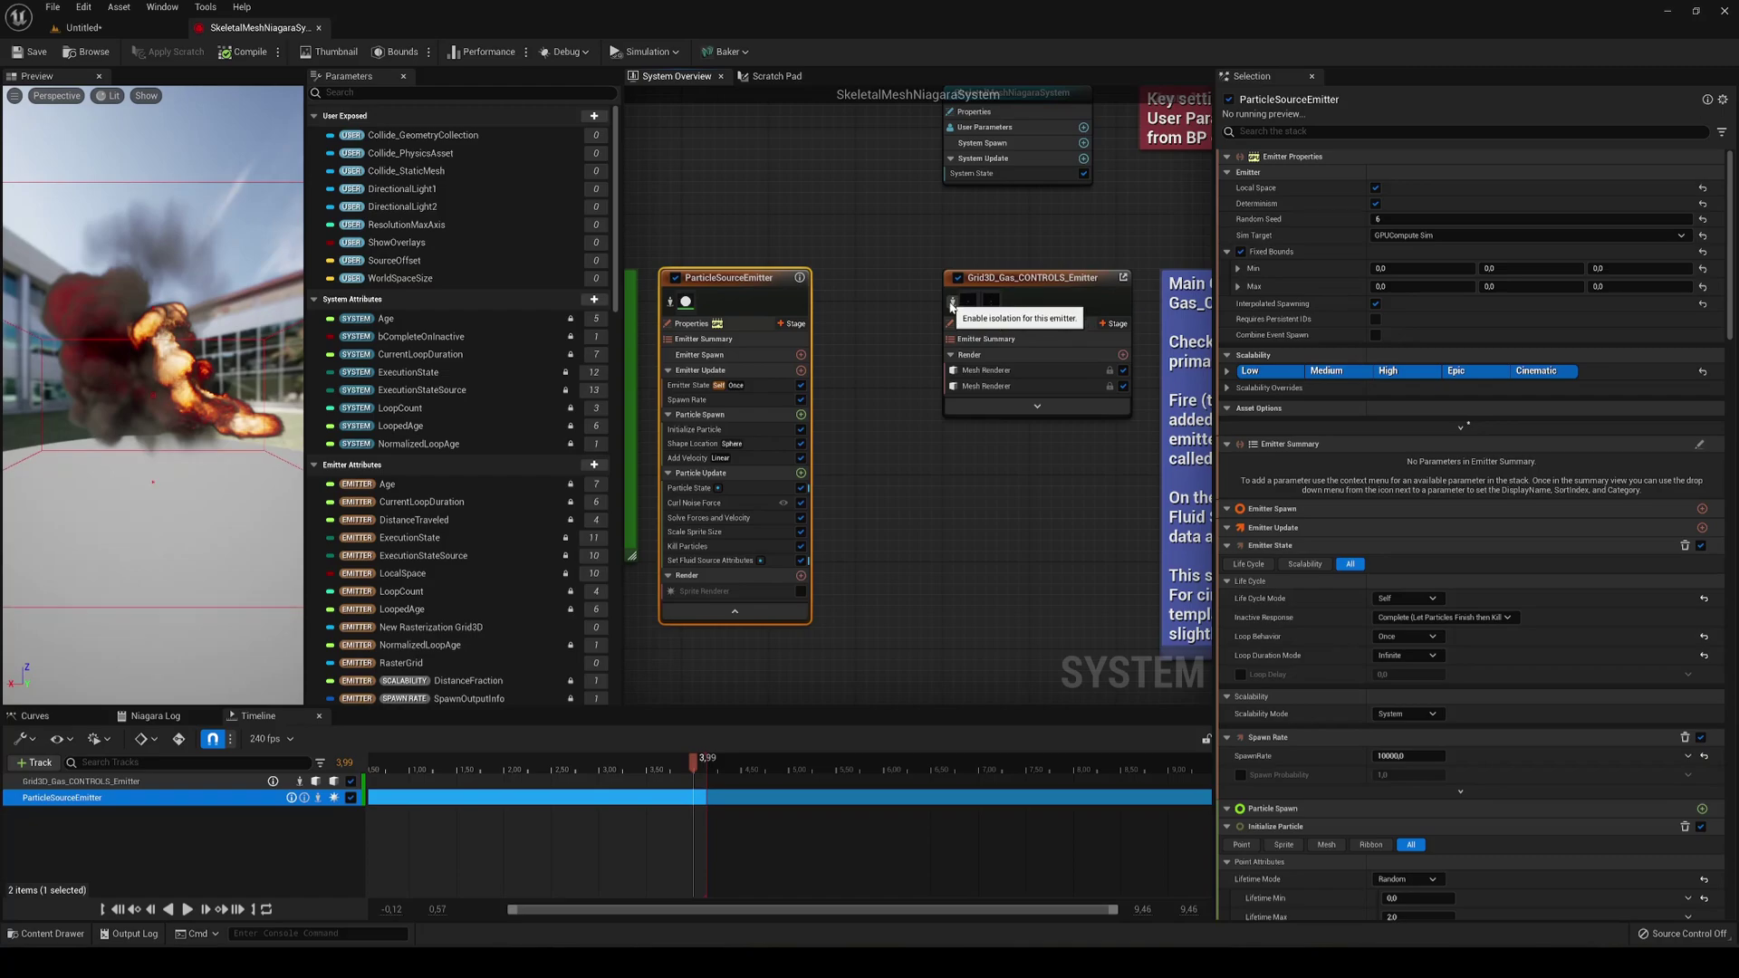
left_click(952, 304)
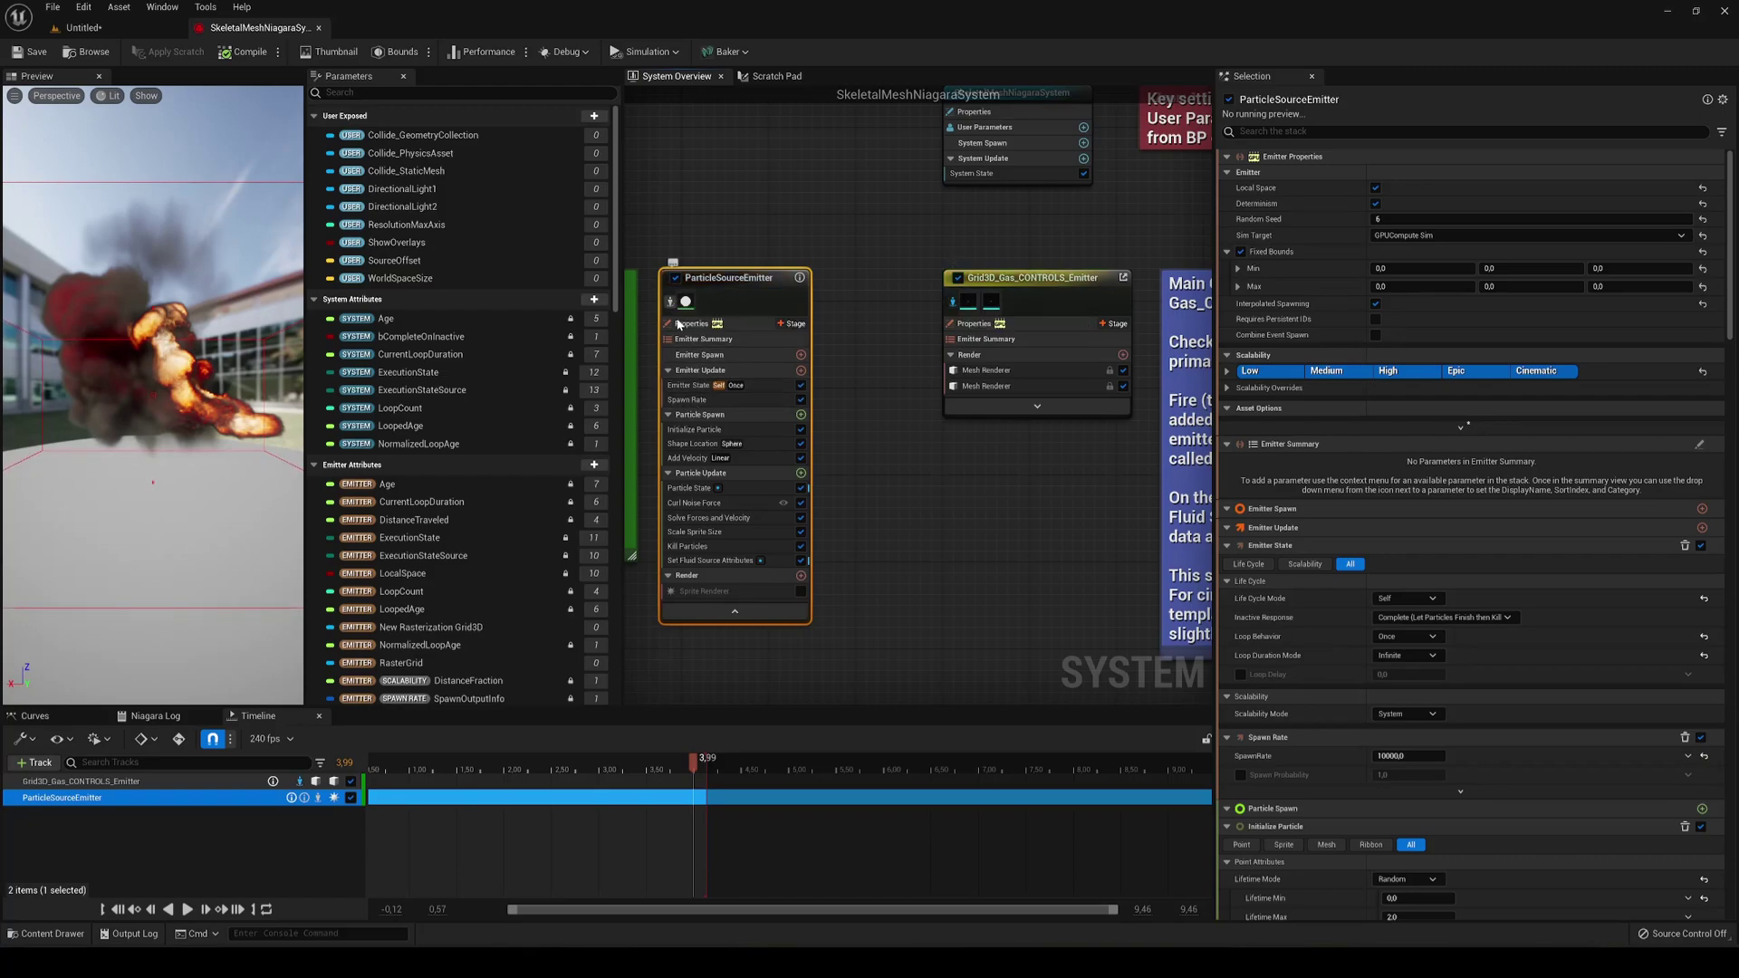
- Play ParticleSourceEmitter in isolation with its Sprite Renderer temporarily enabled to examine the raw source particles
left_click(801, 592)
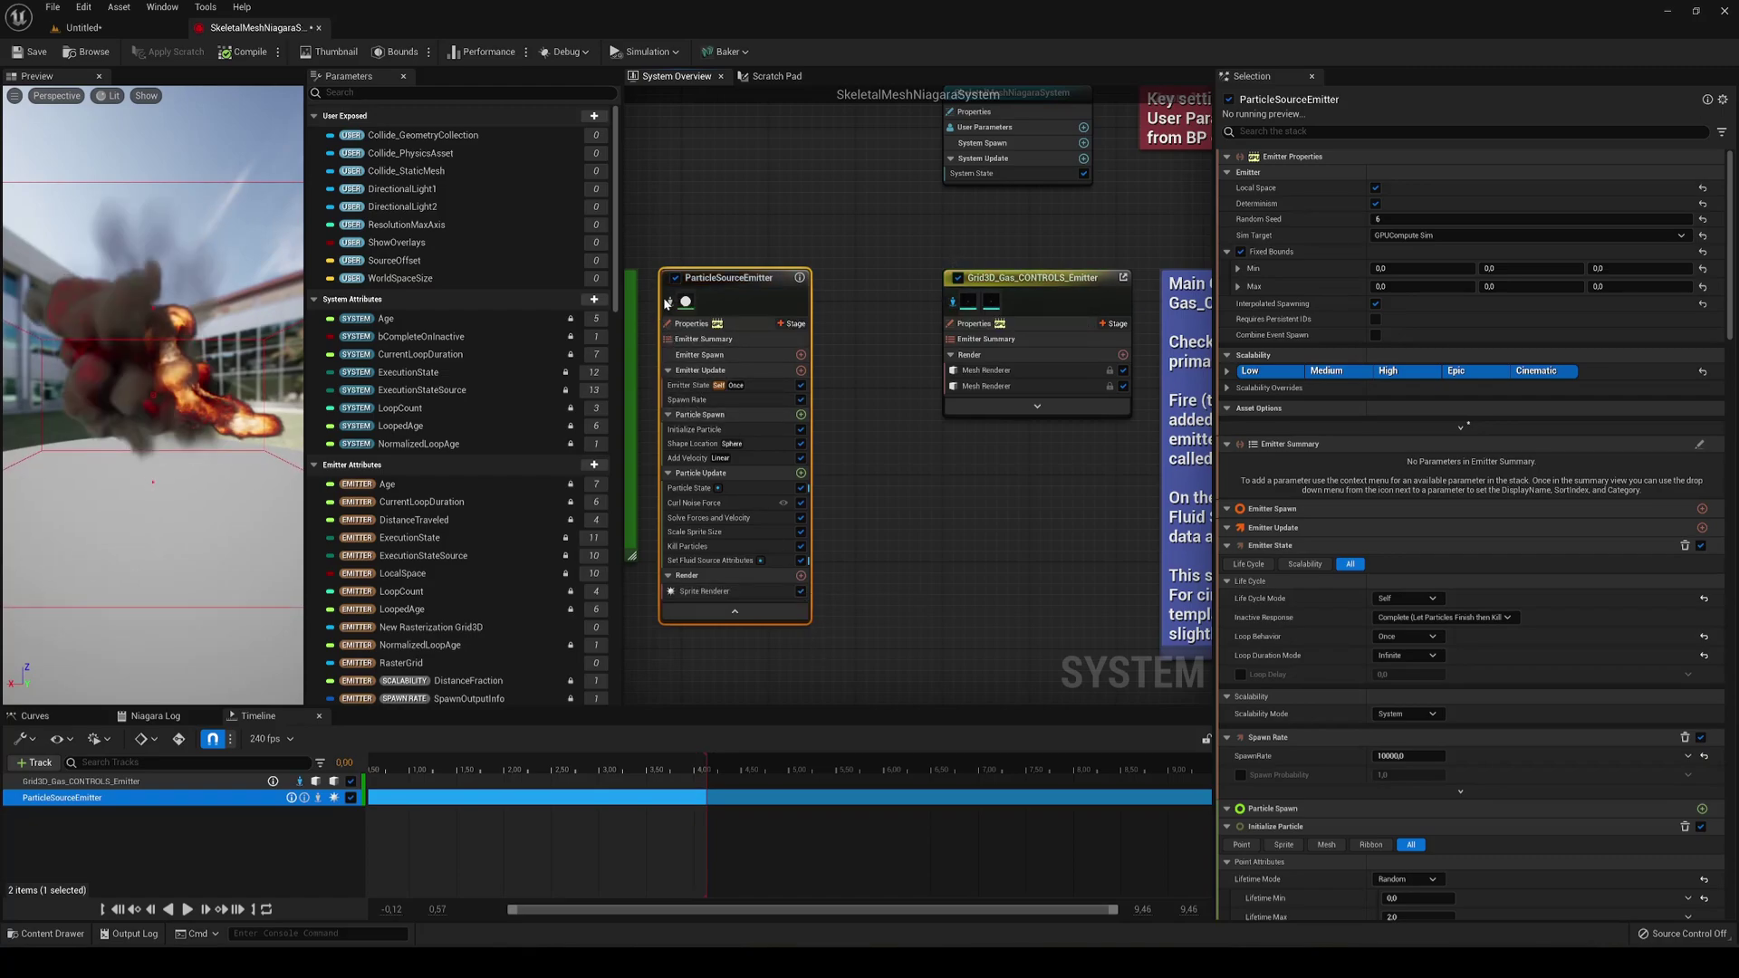
left_click(671, 302)
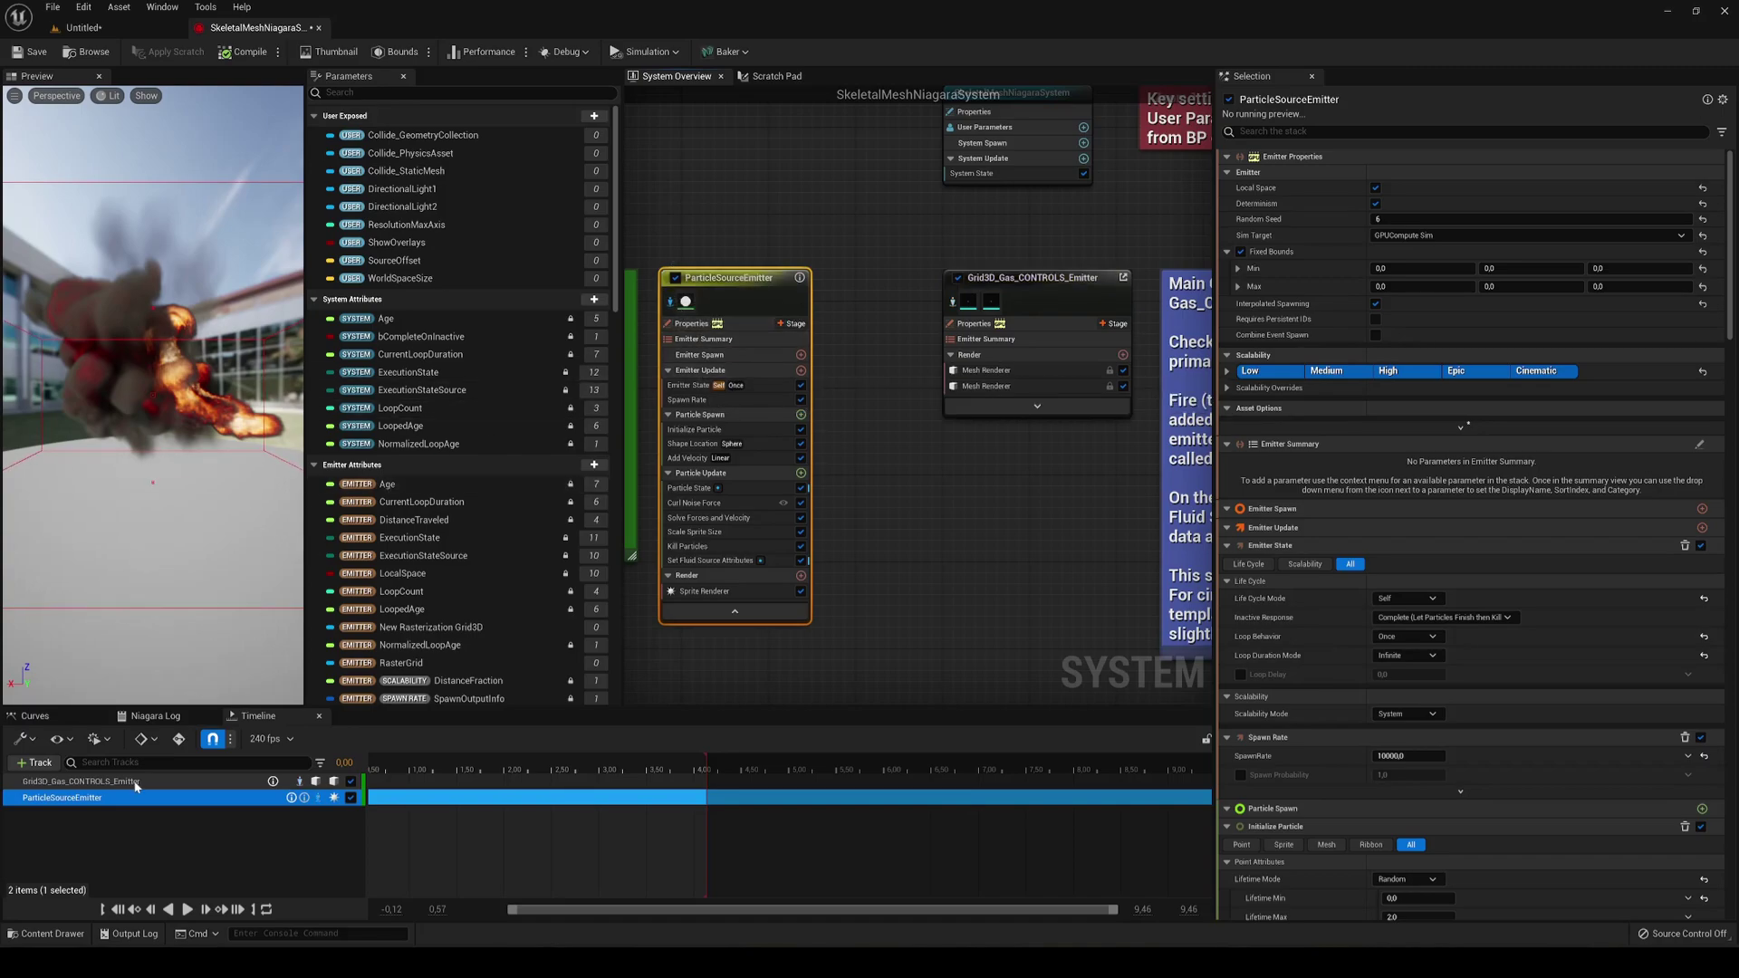
left_click(184, 911)
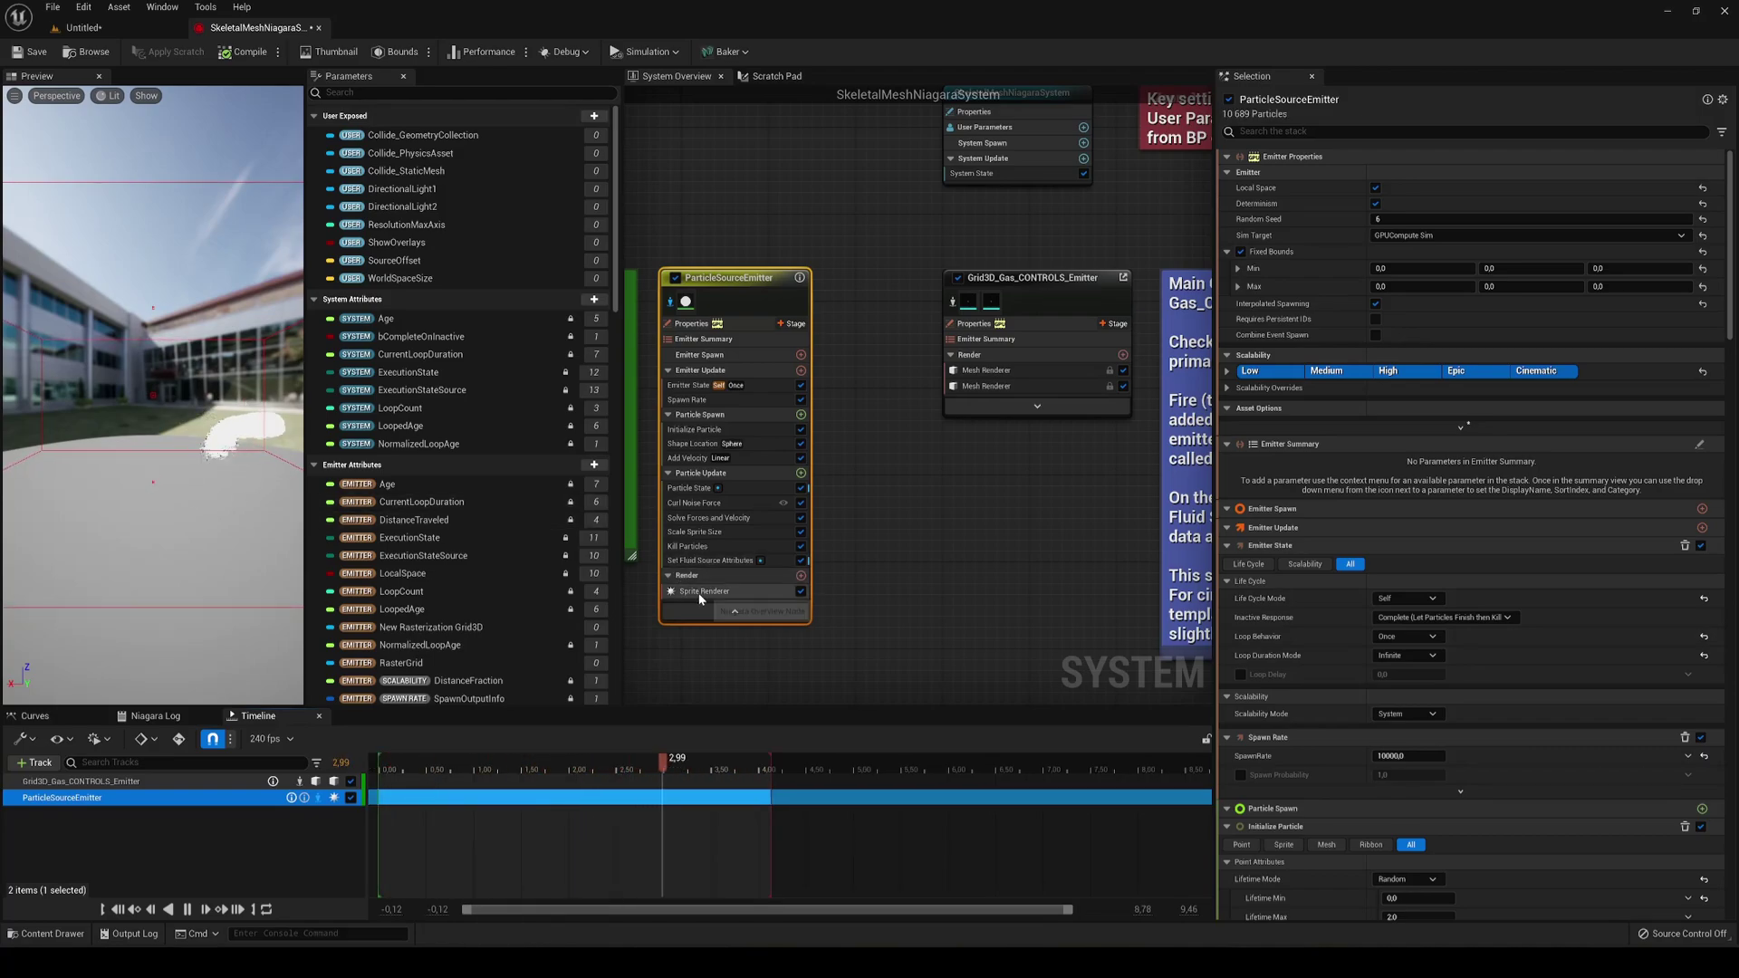
left_click(800, 591)
left_click(887, 426)
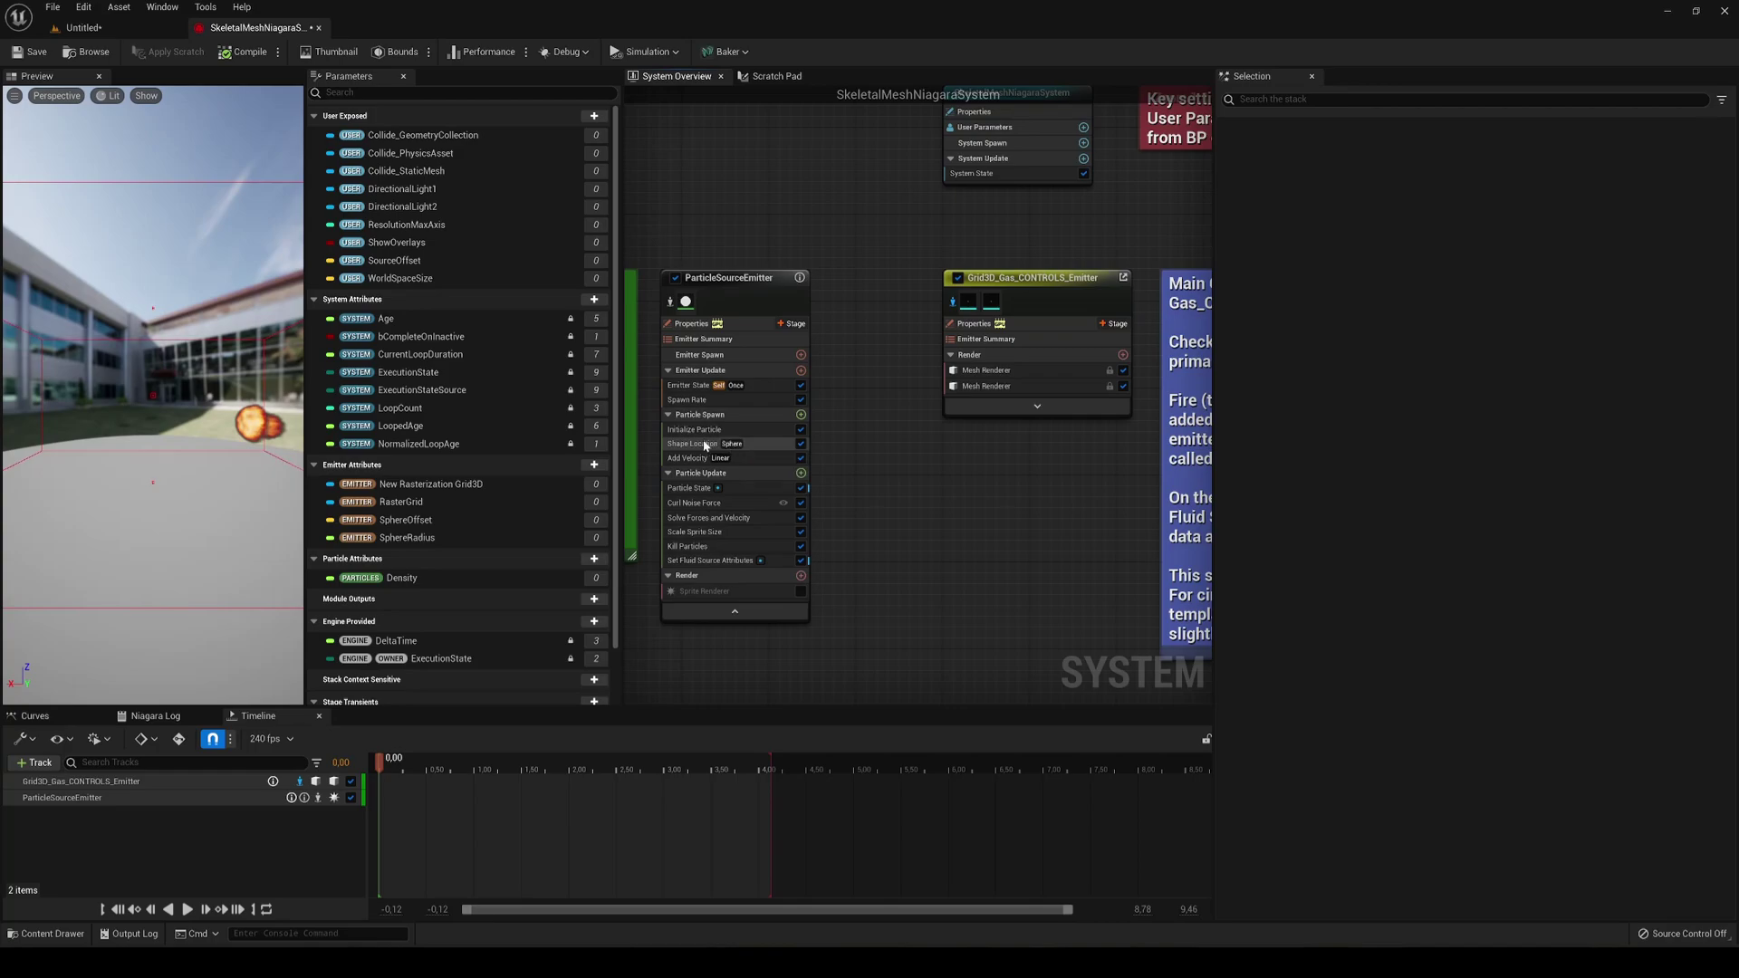
- Delete the Shape Location module from ParticleSourceEmitter's Particle Spawn group
left_click(752, 444)
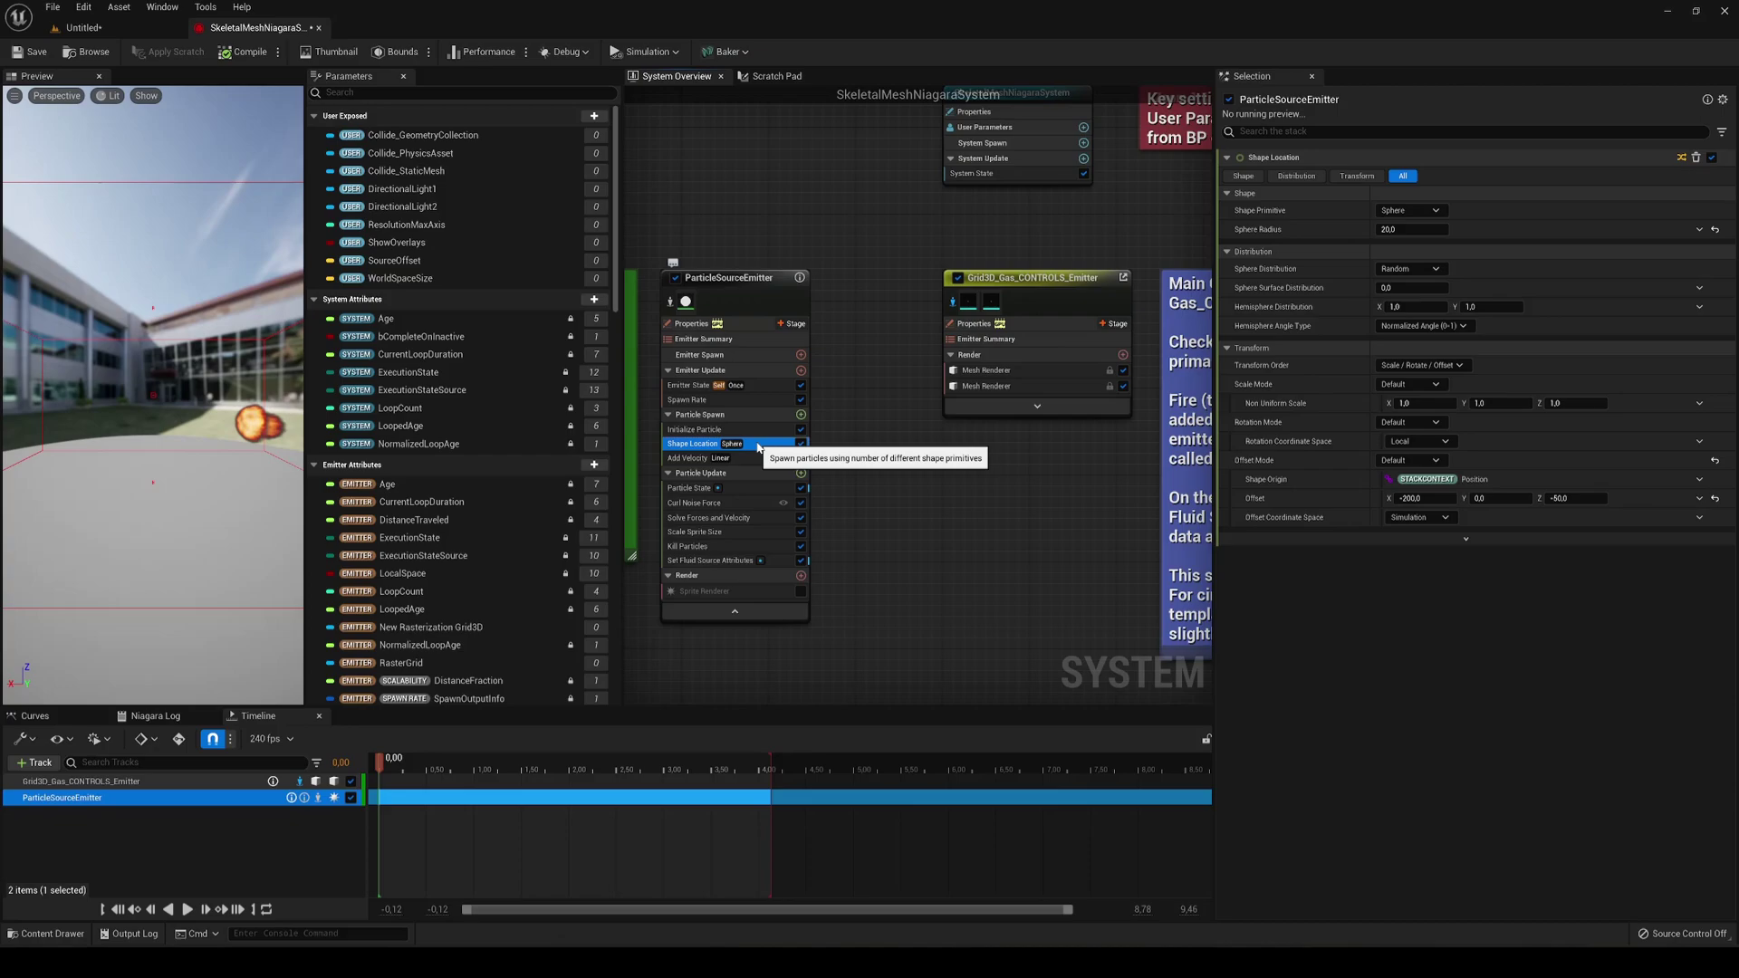
right_click(758, 445)
left_click(811, 650)
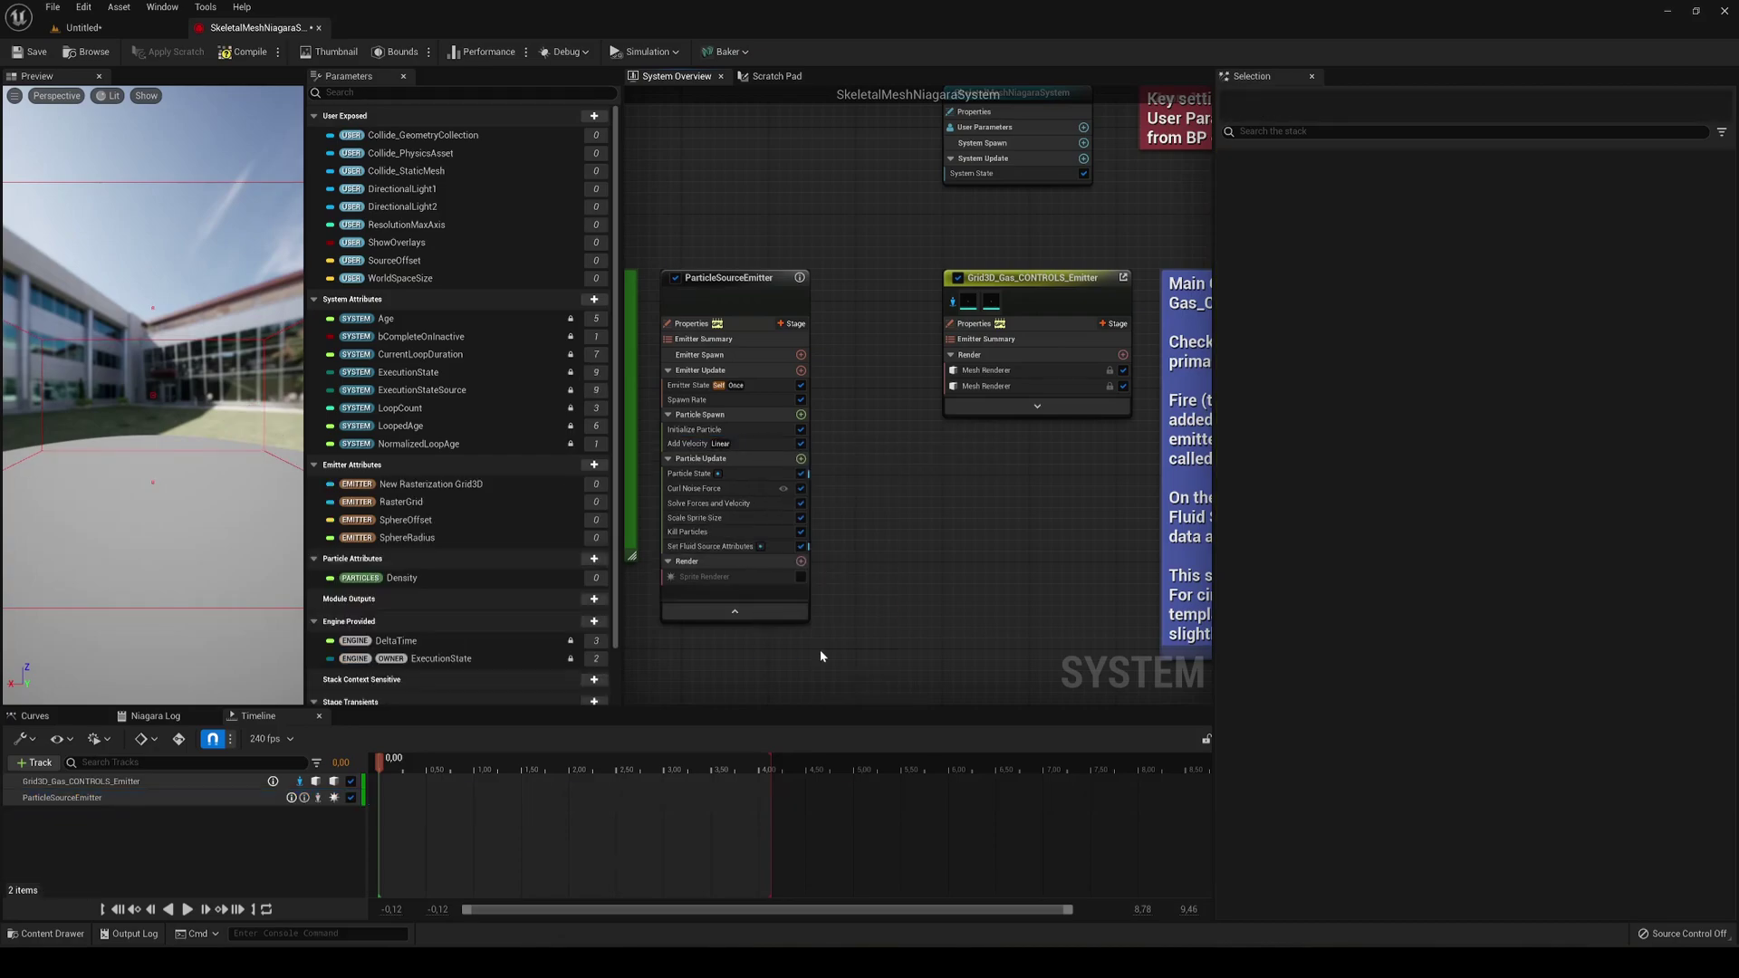
- Add an Initialize Mesh Reproduction Sprite module to ParticleSourceEmitter's Particle Spawn group with SK_Mannequin as its preview mesh
left_click(801, 415)
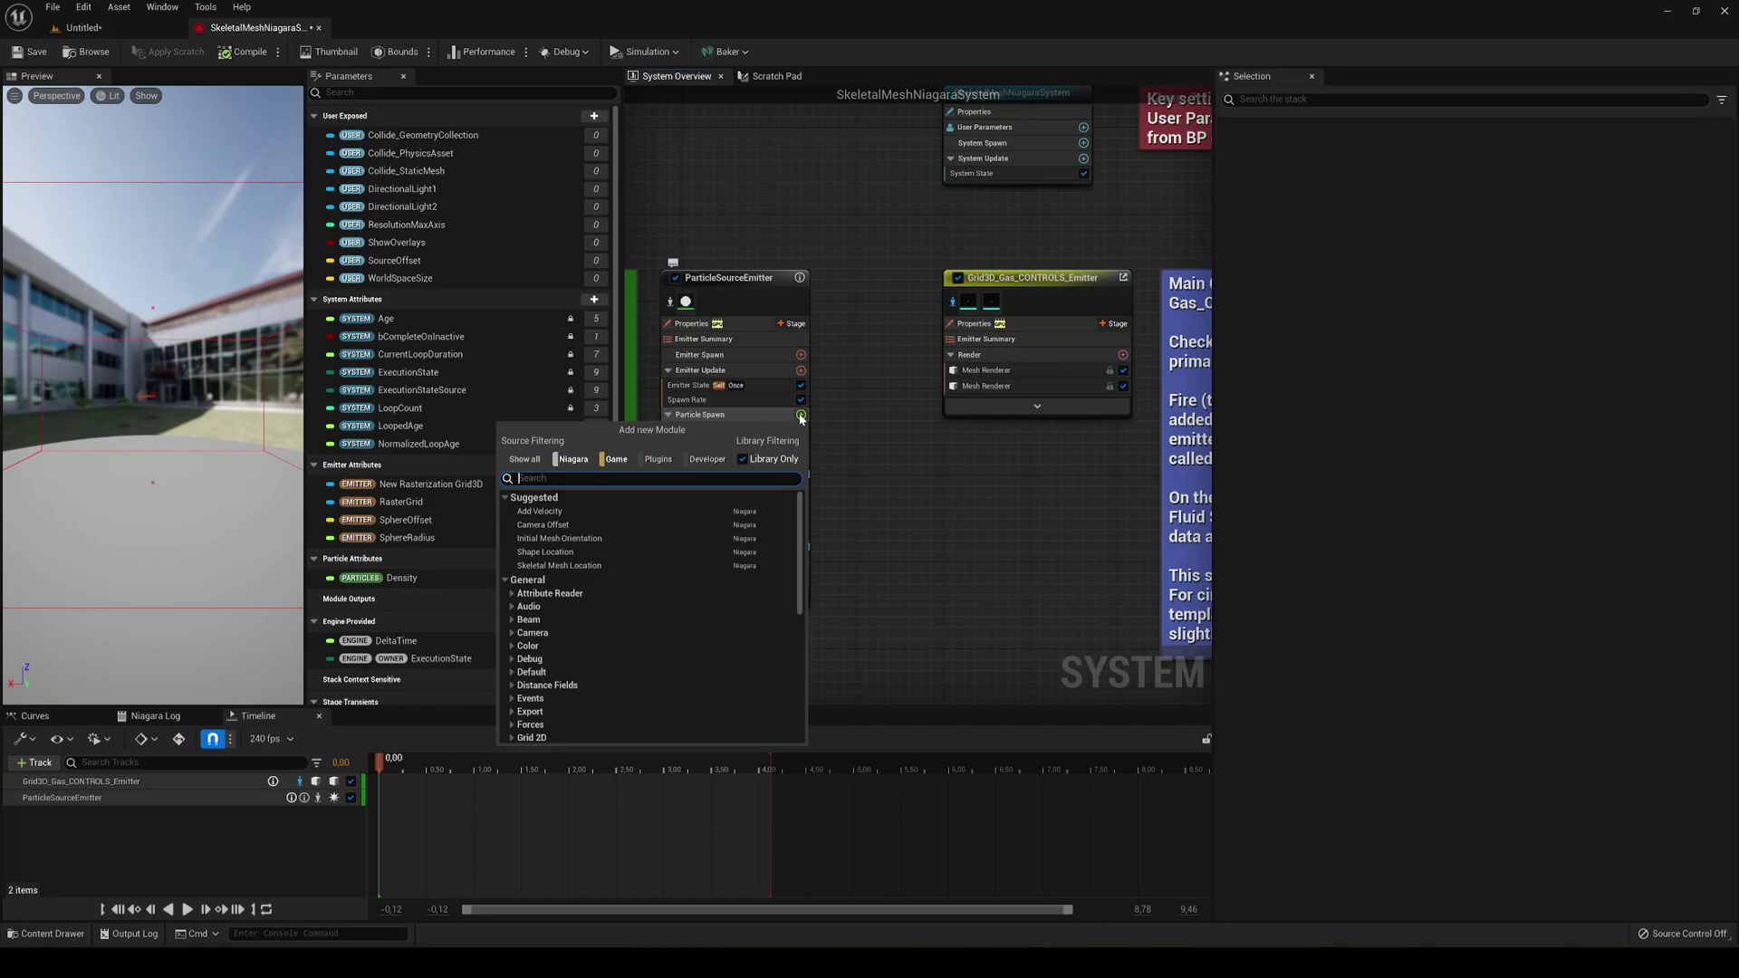
type("rep")
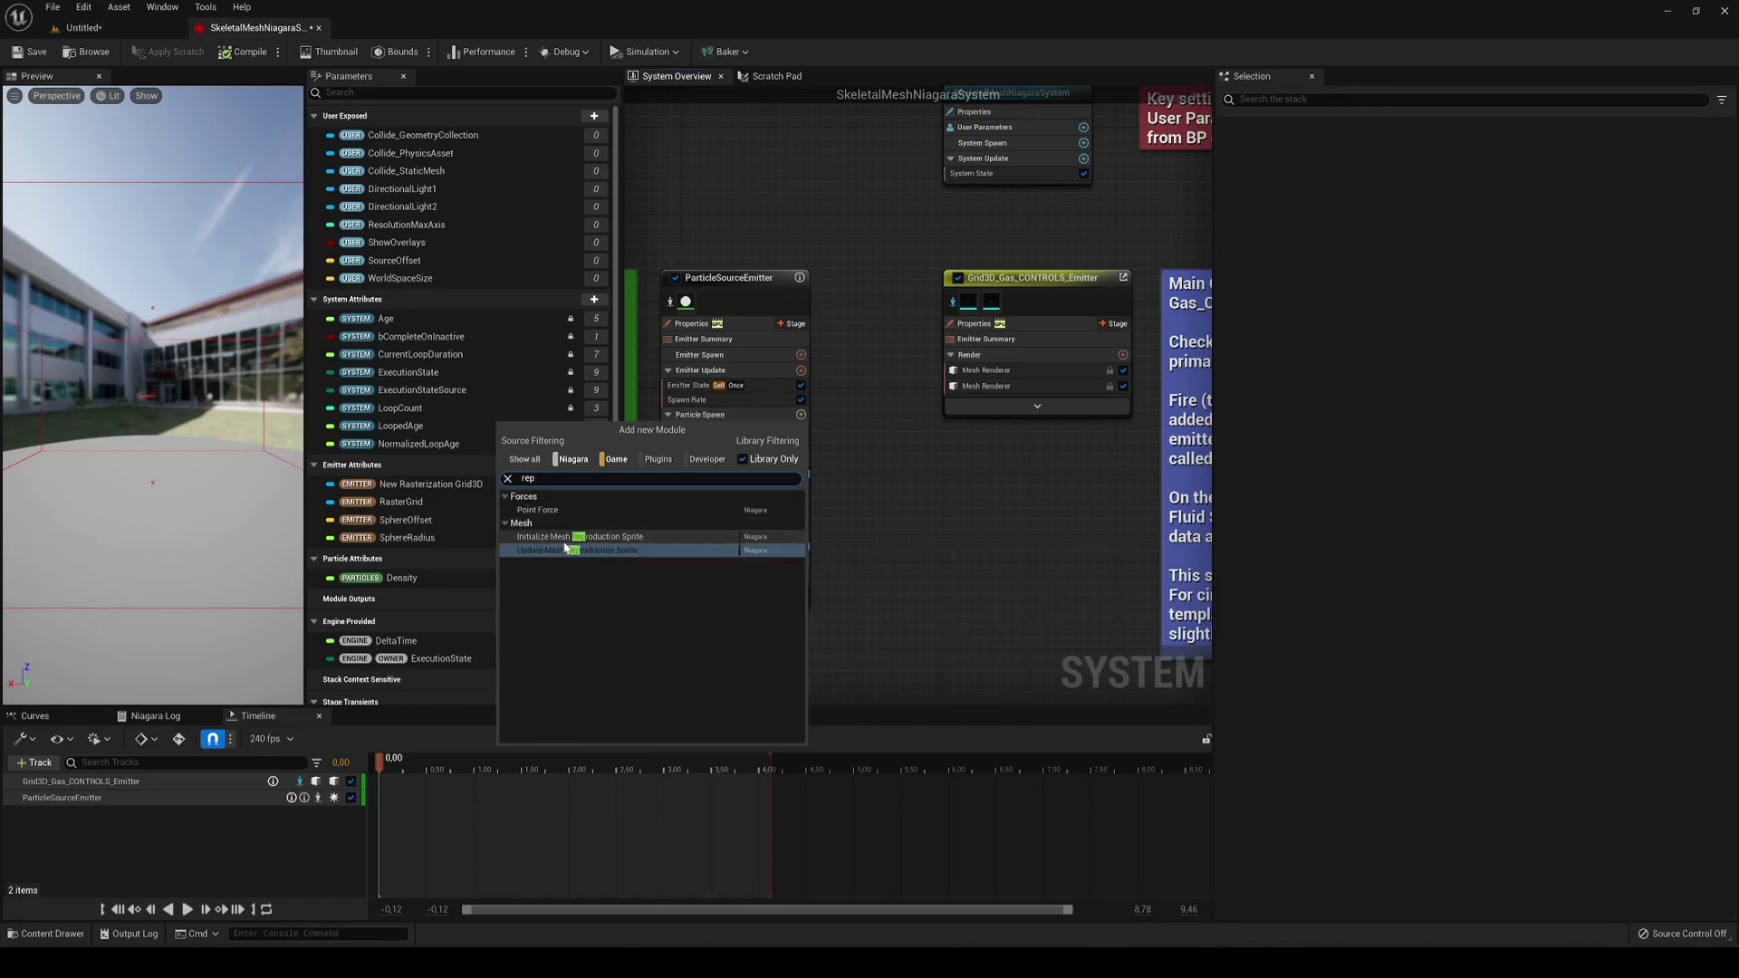
left_click(599, 537)
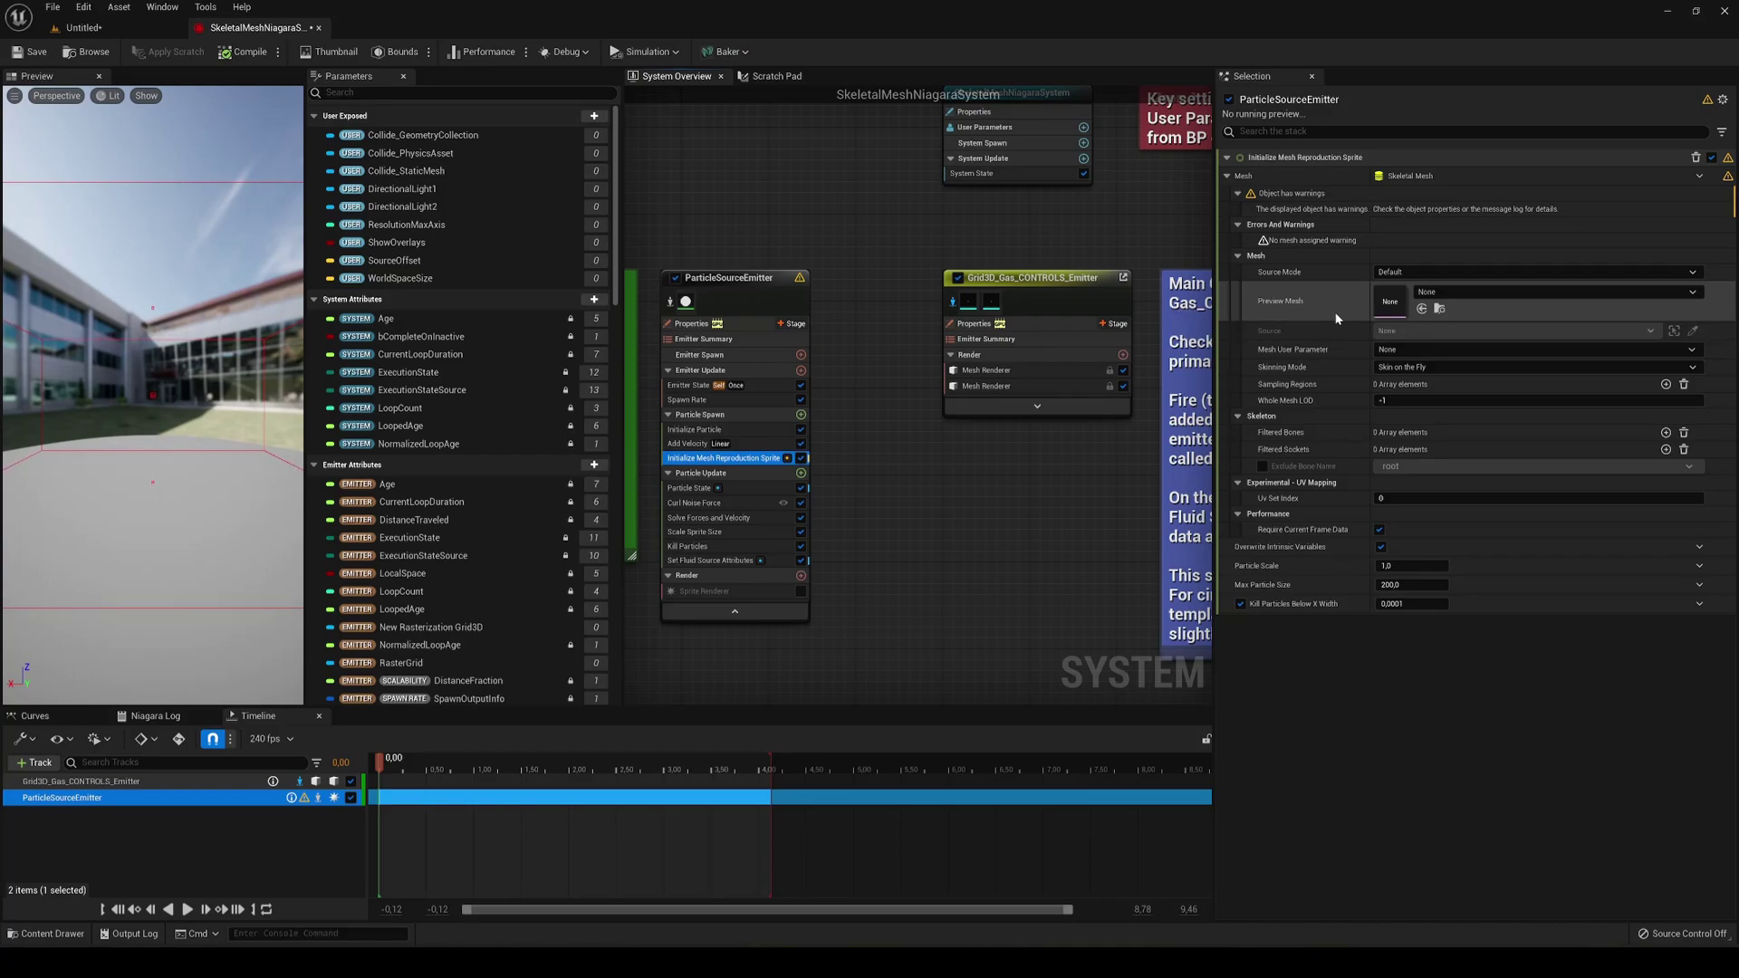
left_click(1441, 293)
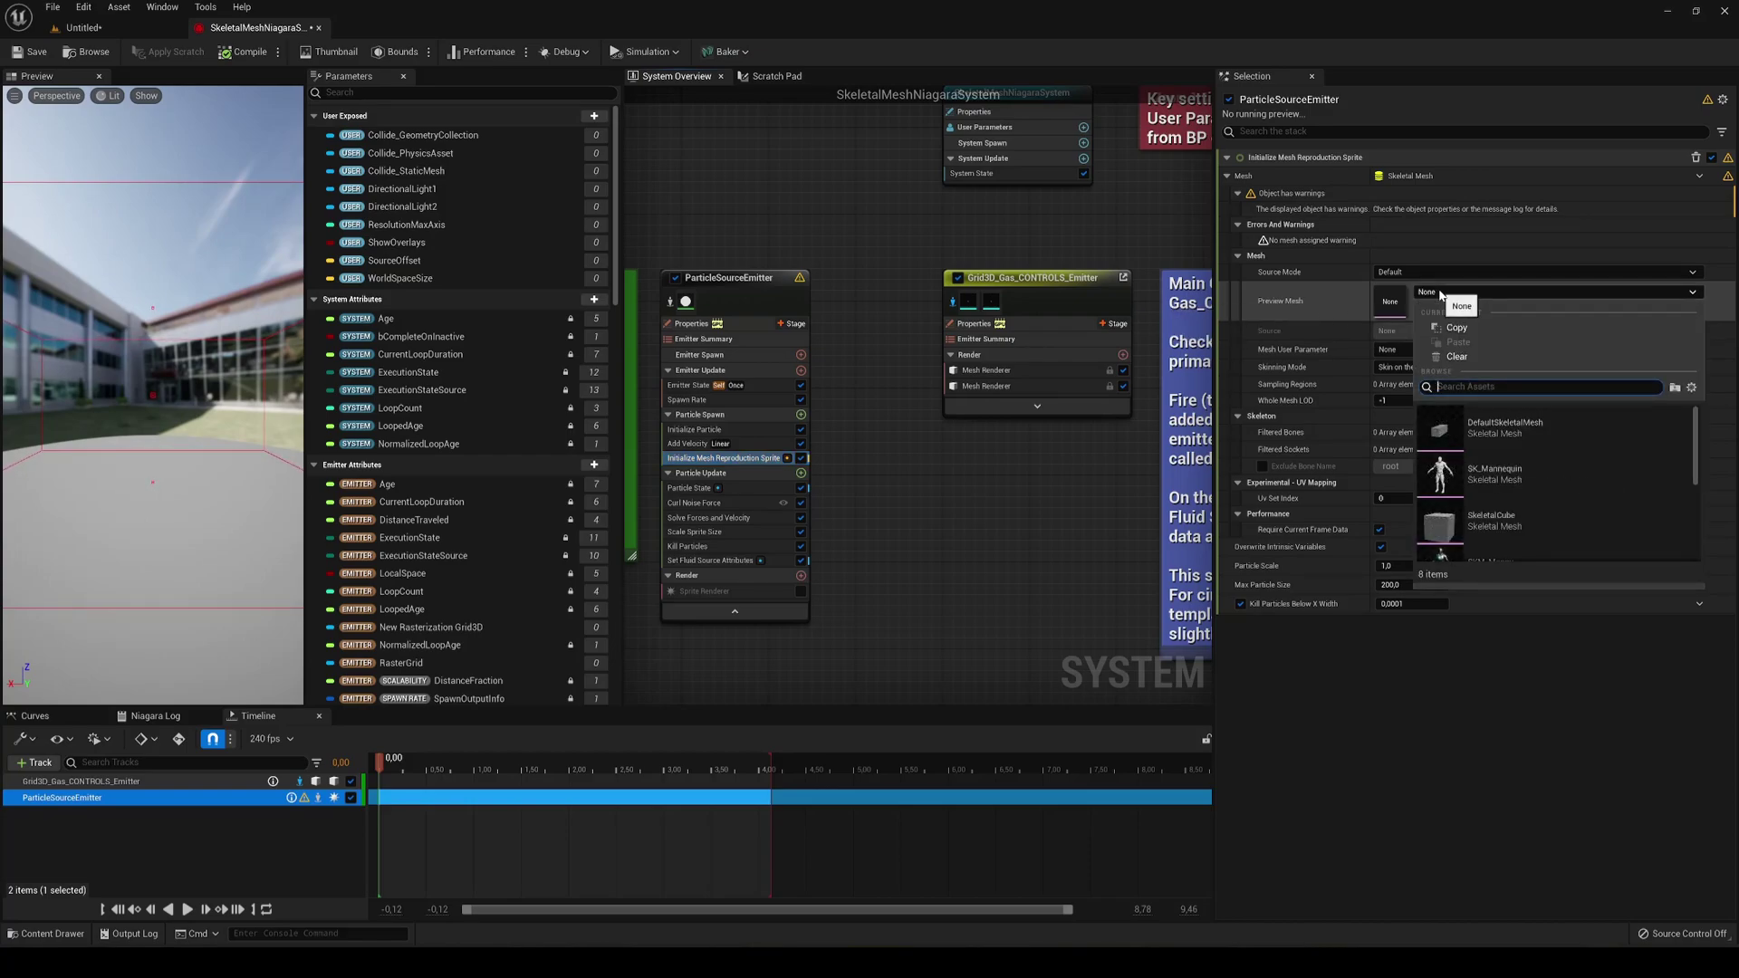
left_click(1496, 482)
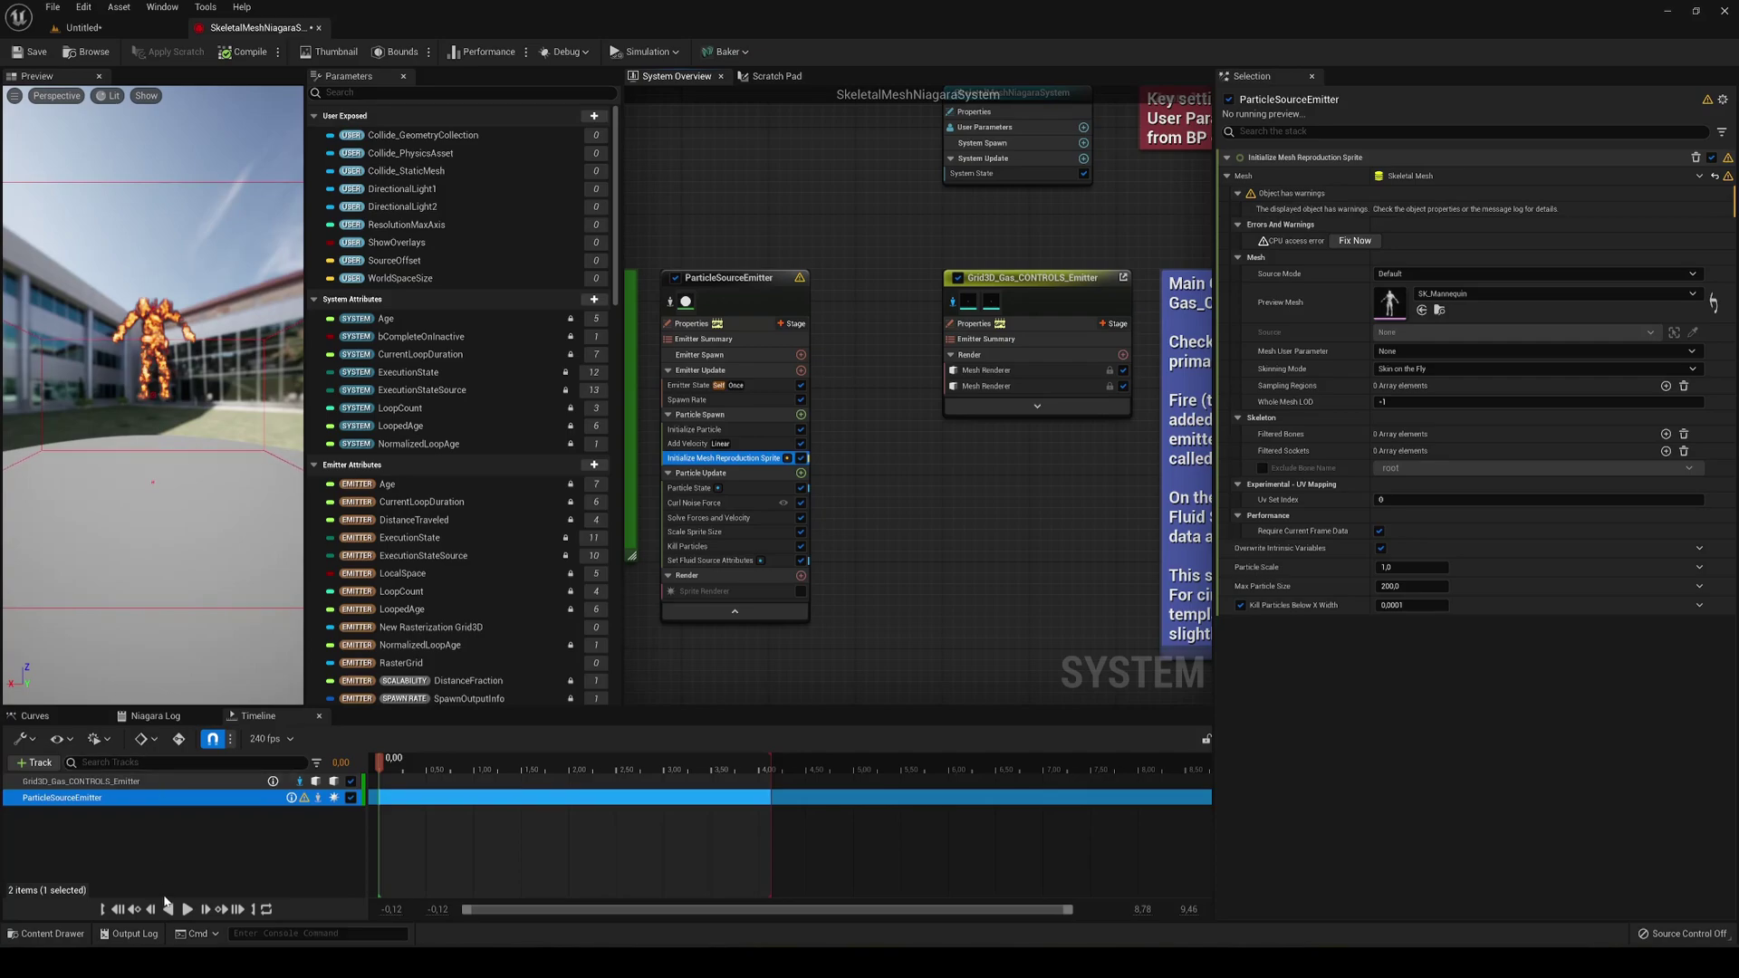
- Play the simulation, pause it, and scrub the timeline back to about 0.36 to examine the fire on the mannequin
left_click(187, 910)
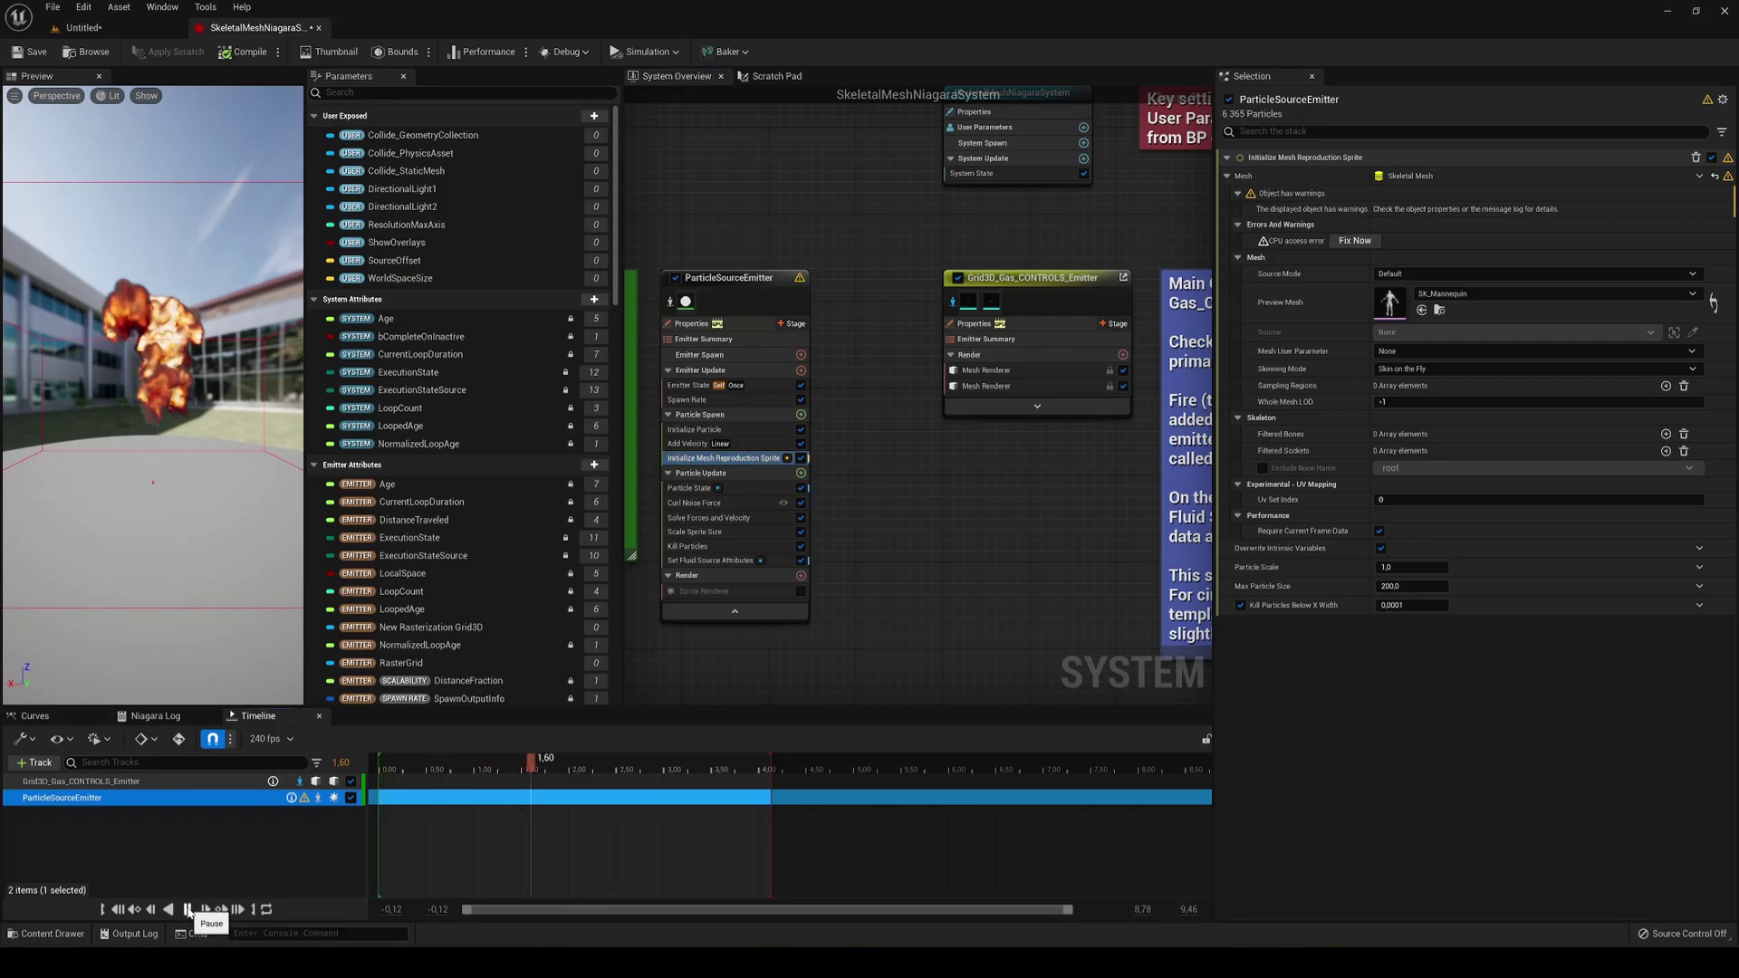
left_click(187, 909)
left_click_drag(503, 769, 378, 764)
left_click(414, 759)
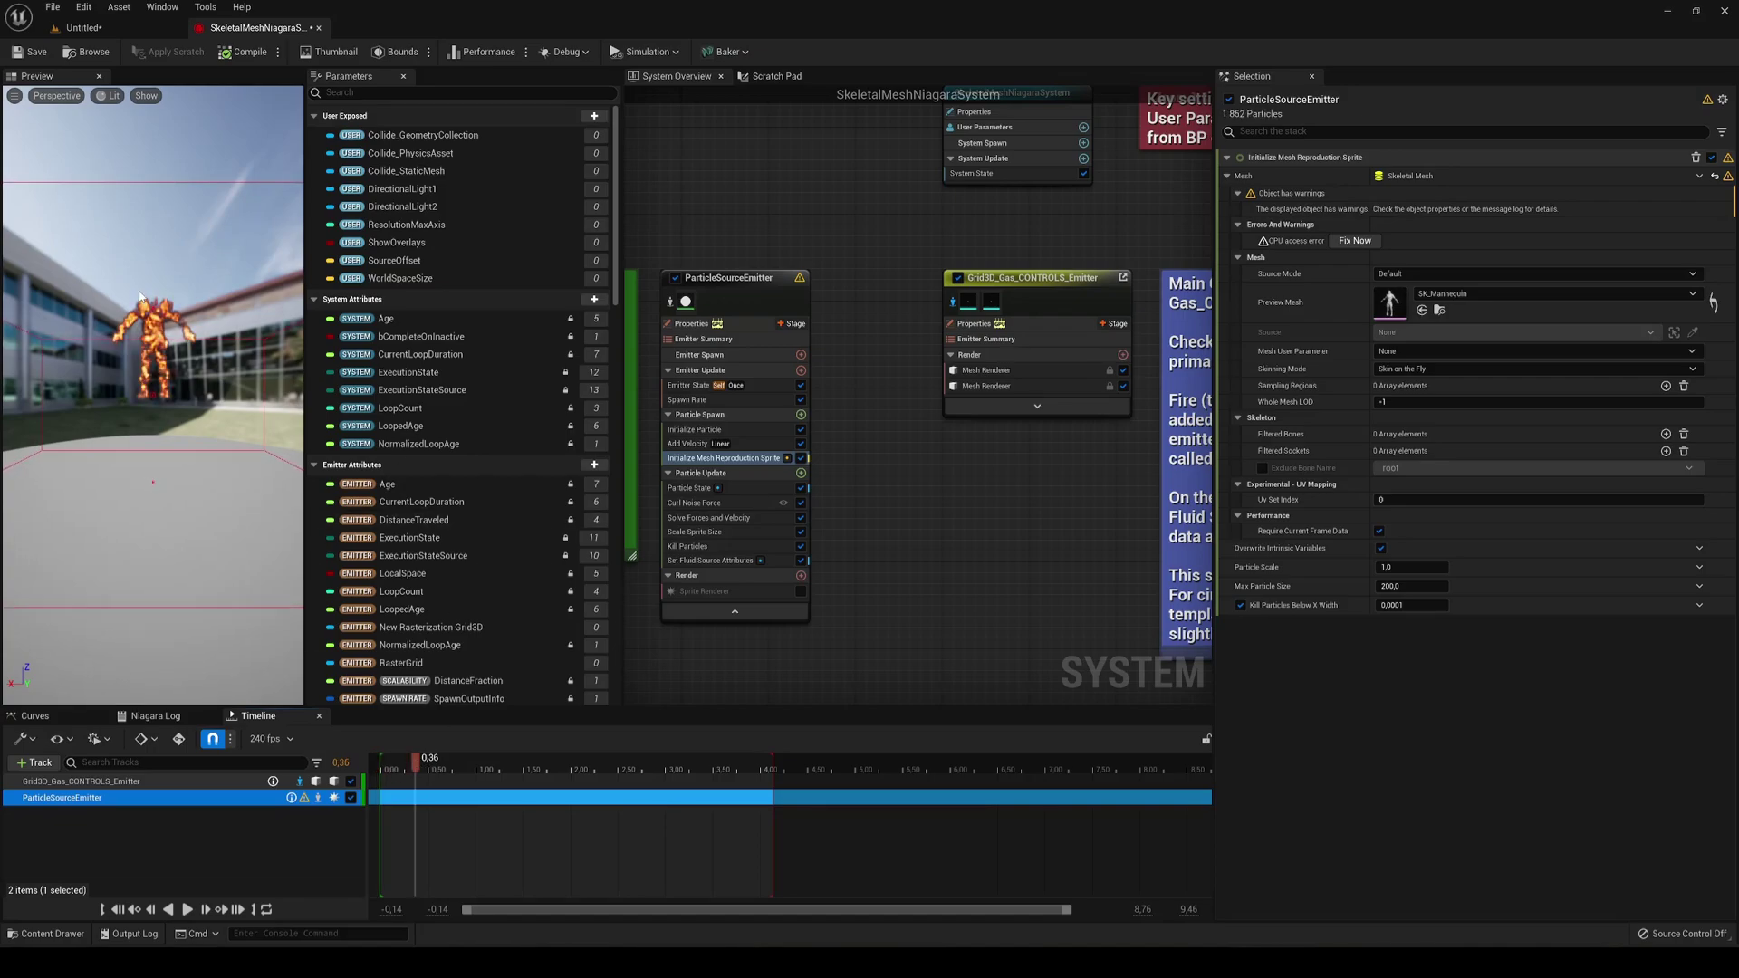
- Add an Update Mesh Reproduction Sprite module to ParticleSourceEmitter's Particle Update group with SK_Mannequin as its preview mesh
mouse_move(138, 379)
left_mouse_down()
mouse_move(134, 428)
mouse_move(137, 379)
left_mouse_up()
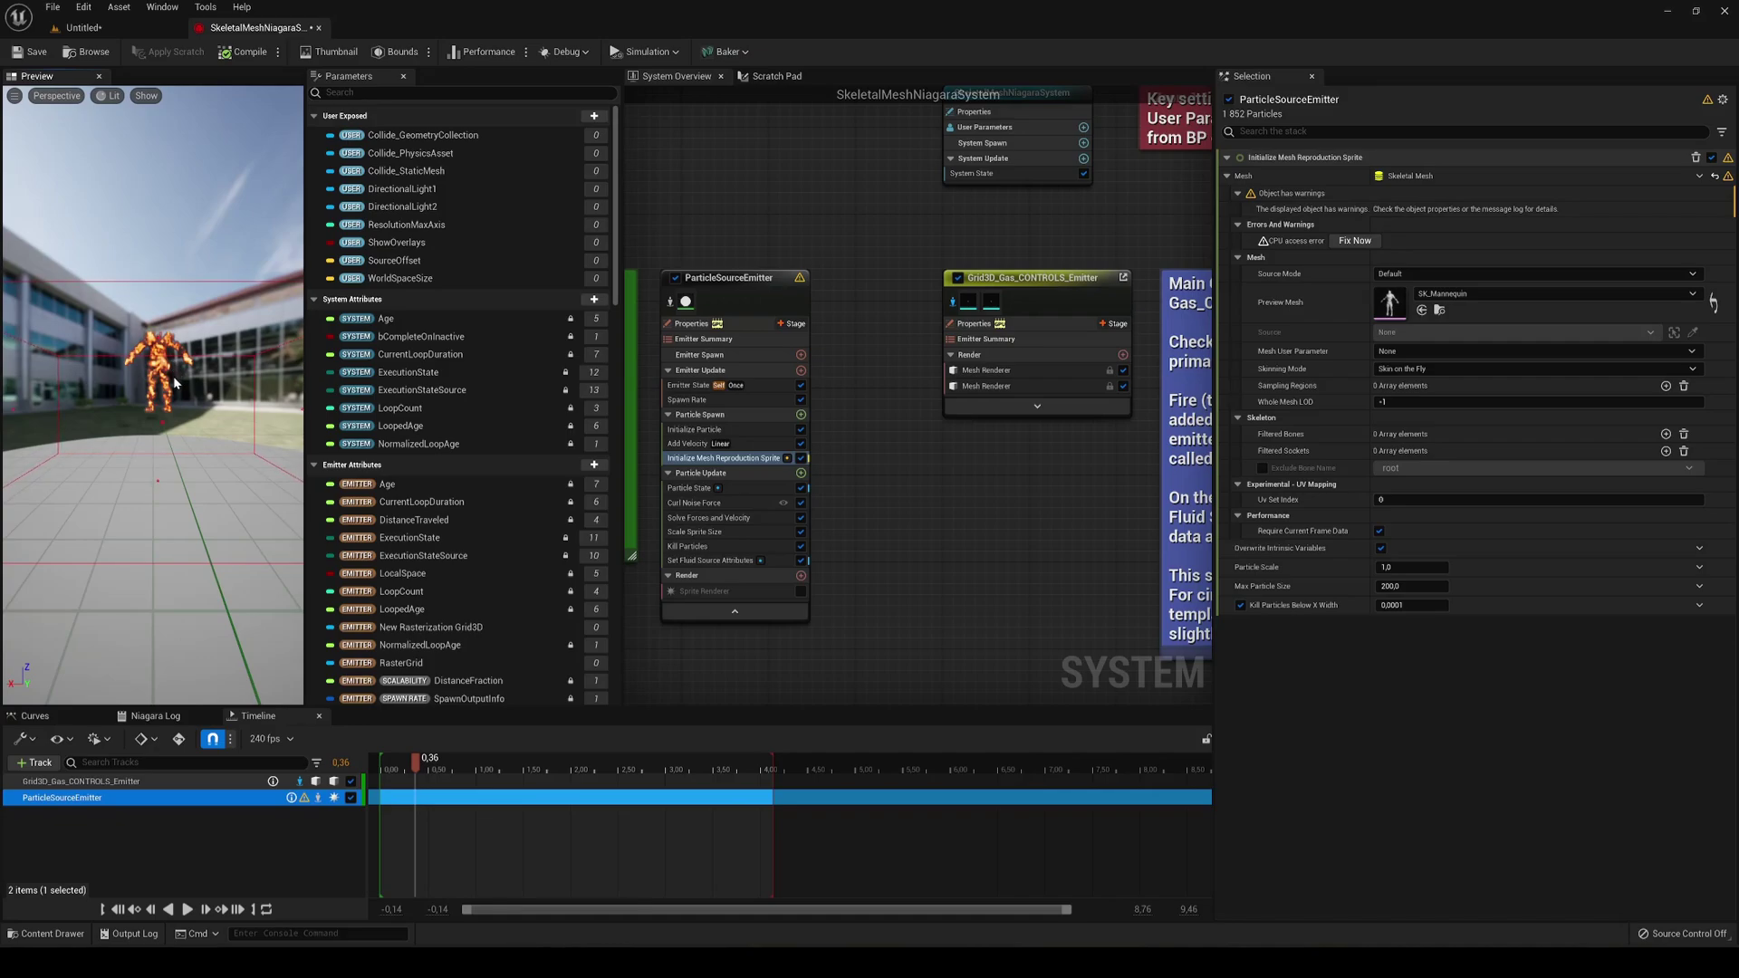
left_click(800, 473)
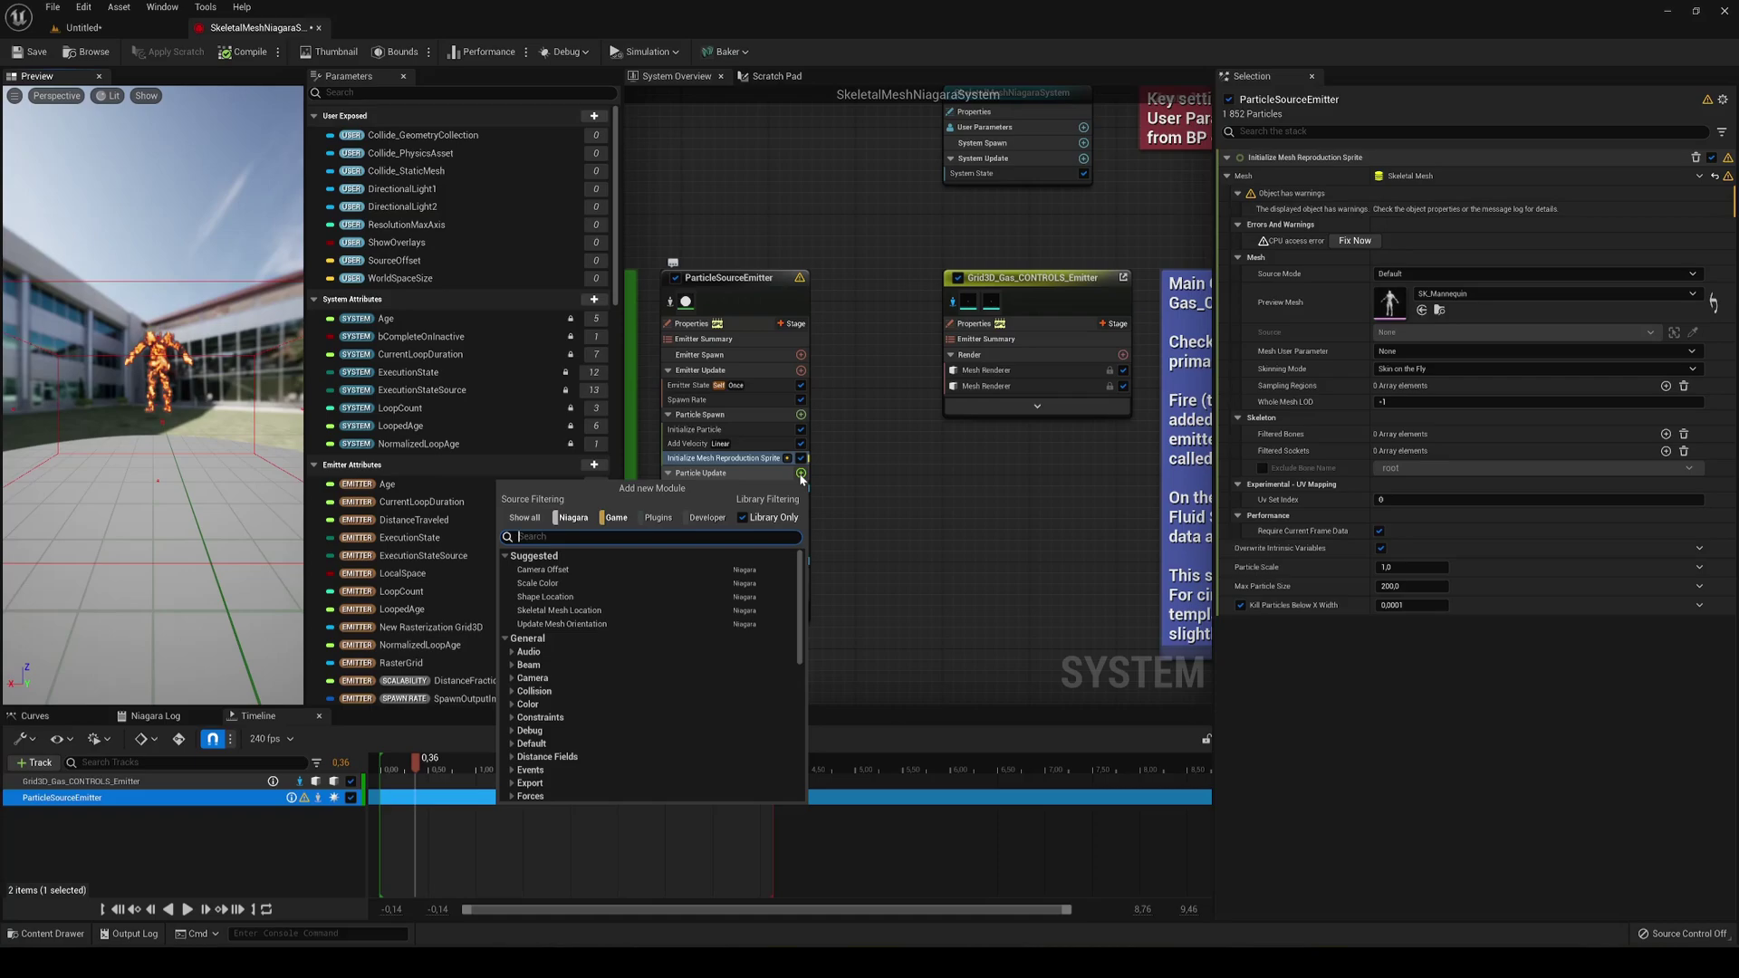
type("repr")
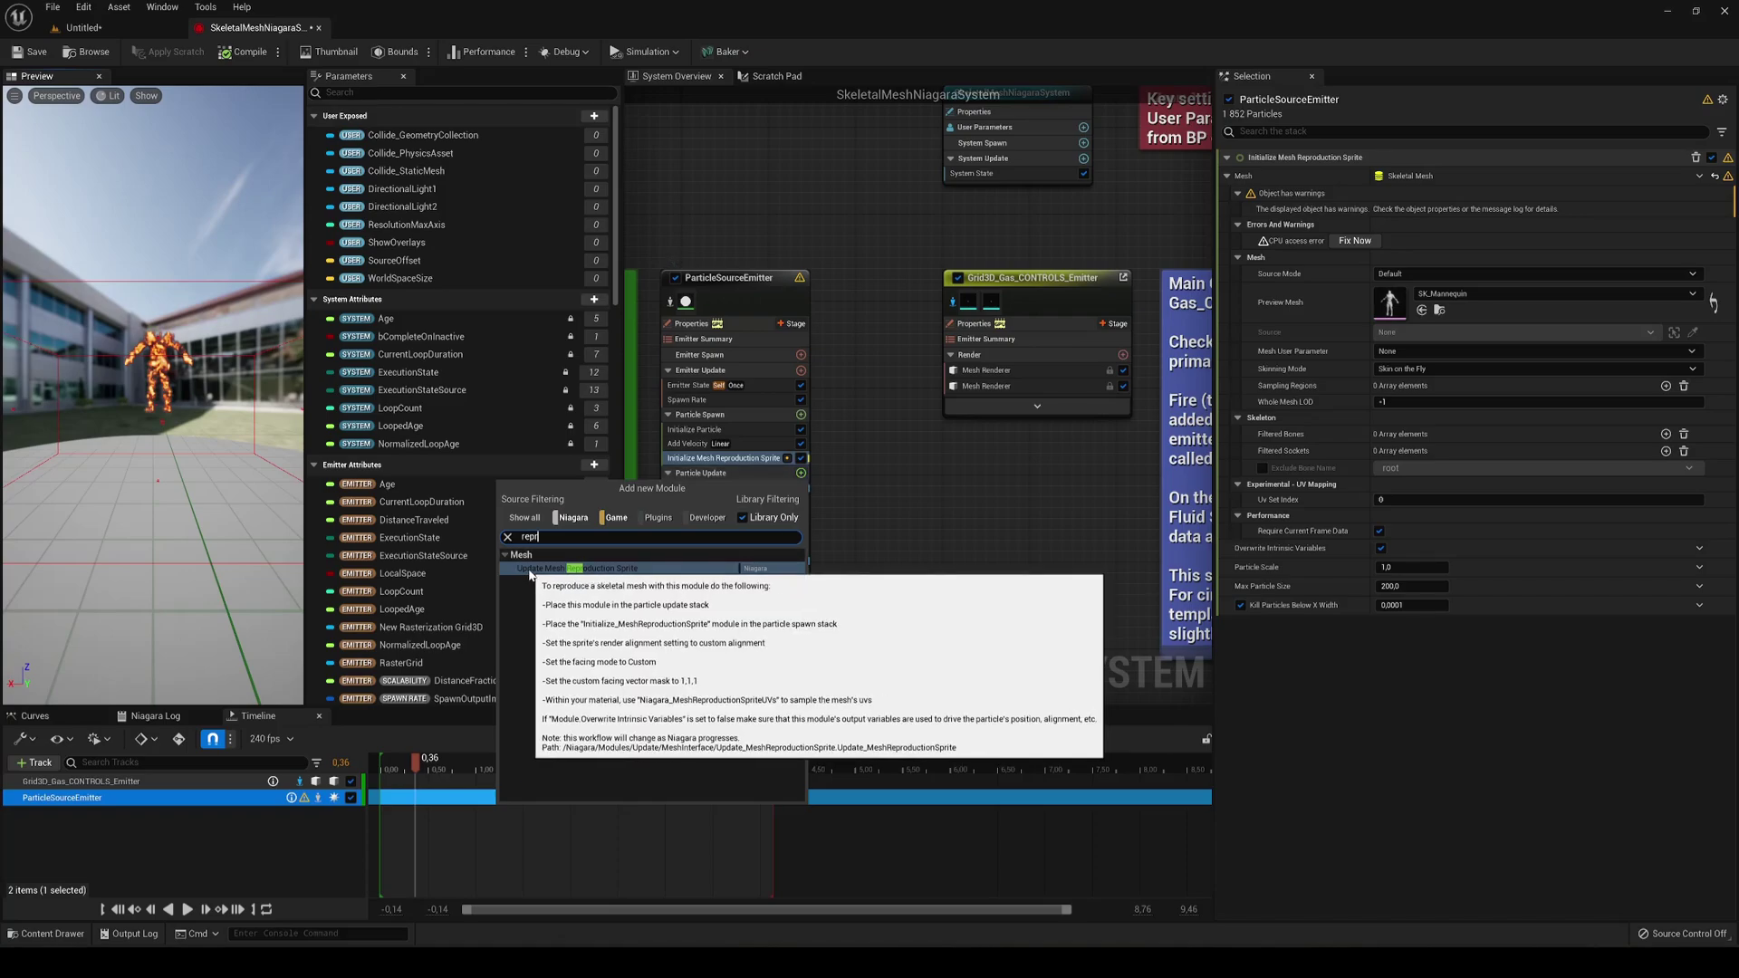
key("Escape")
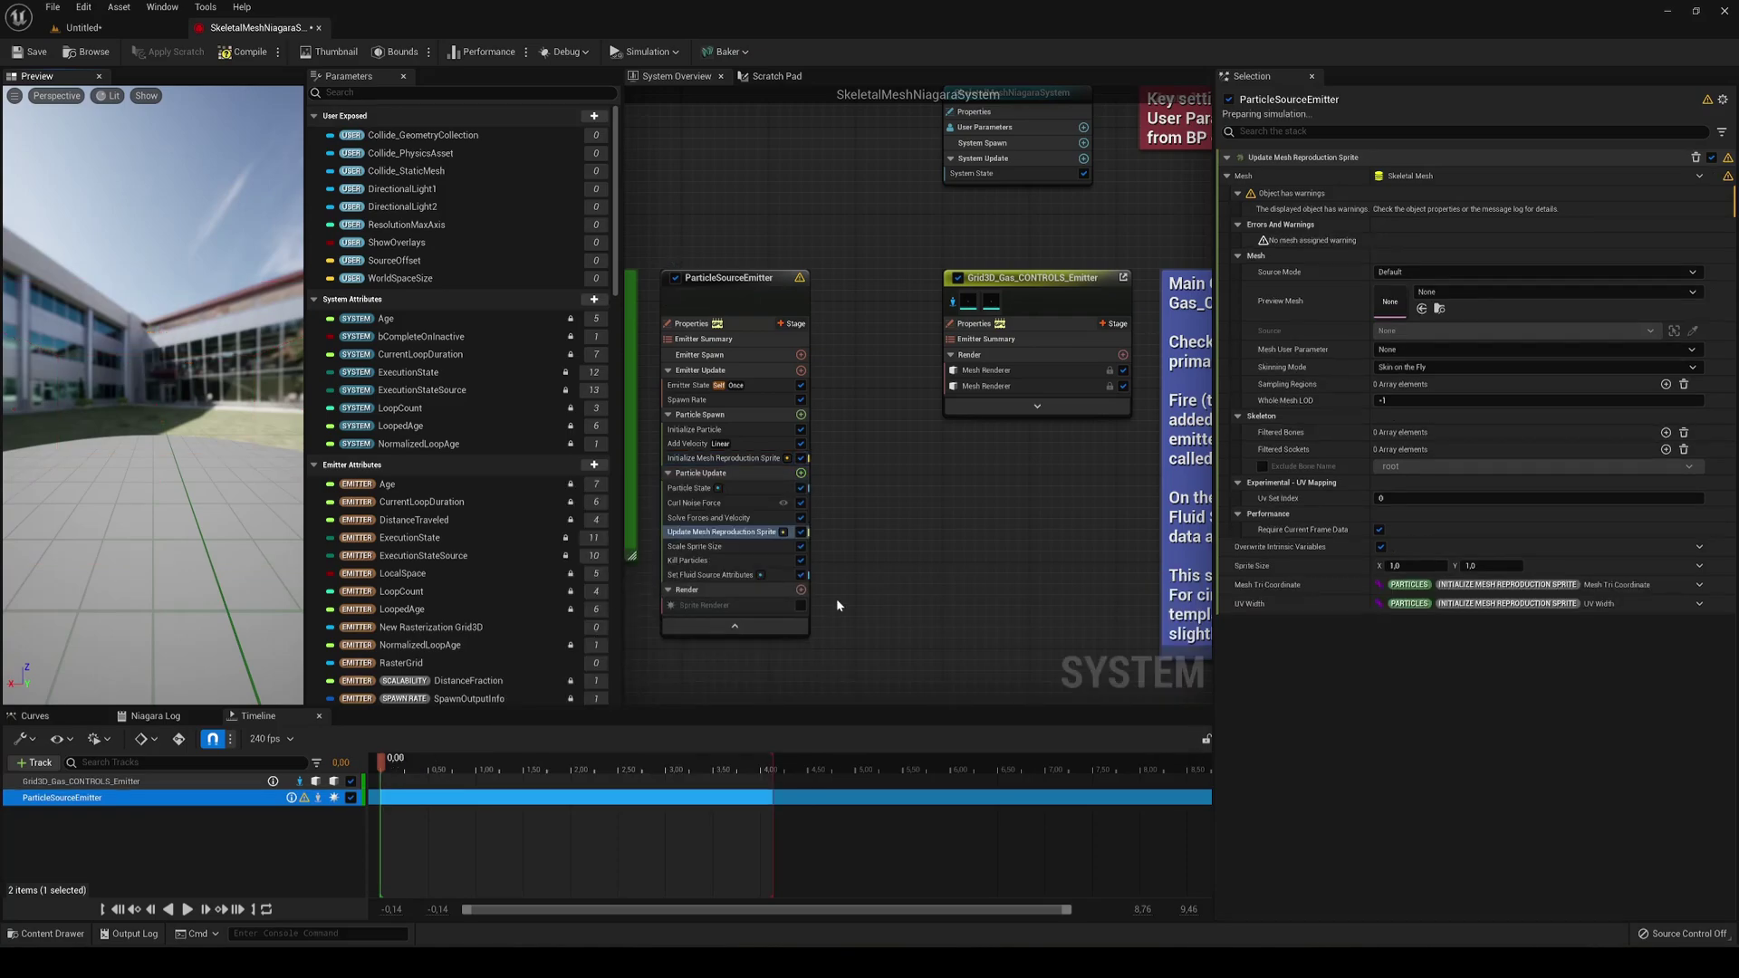
left_click(1480, 300)
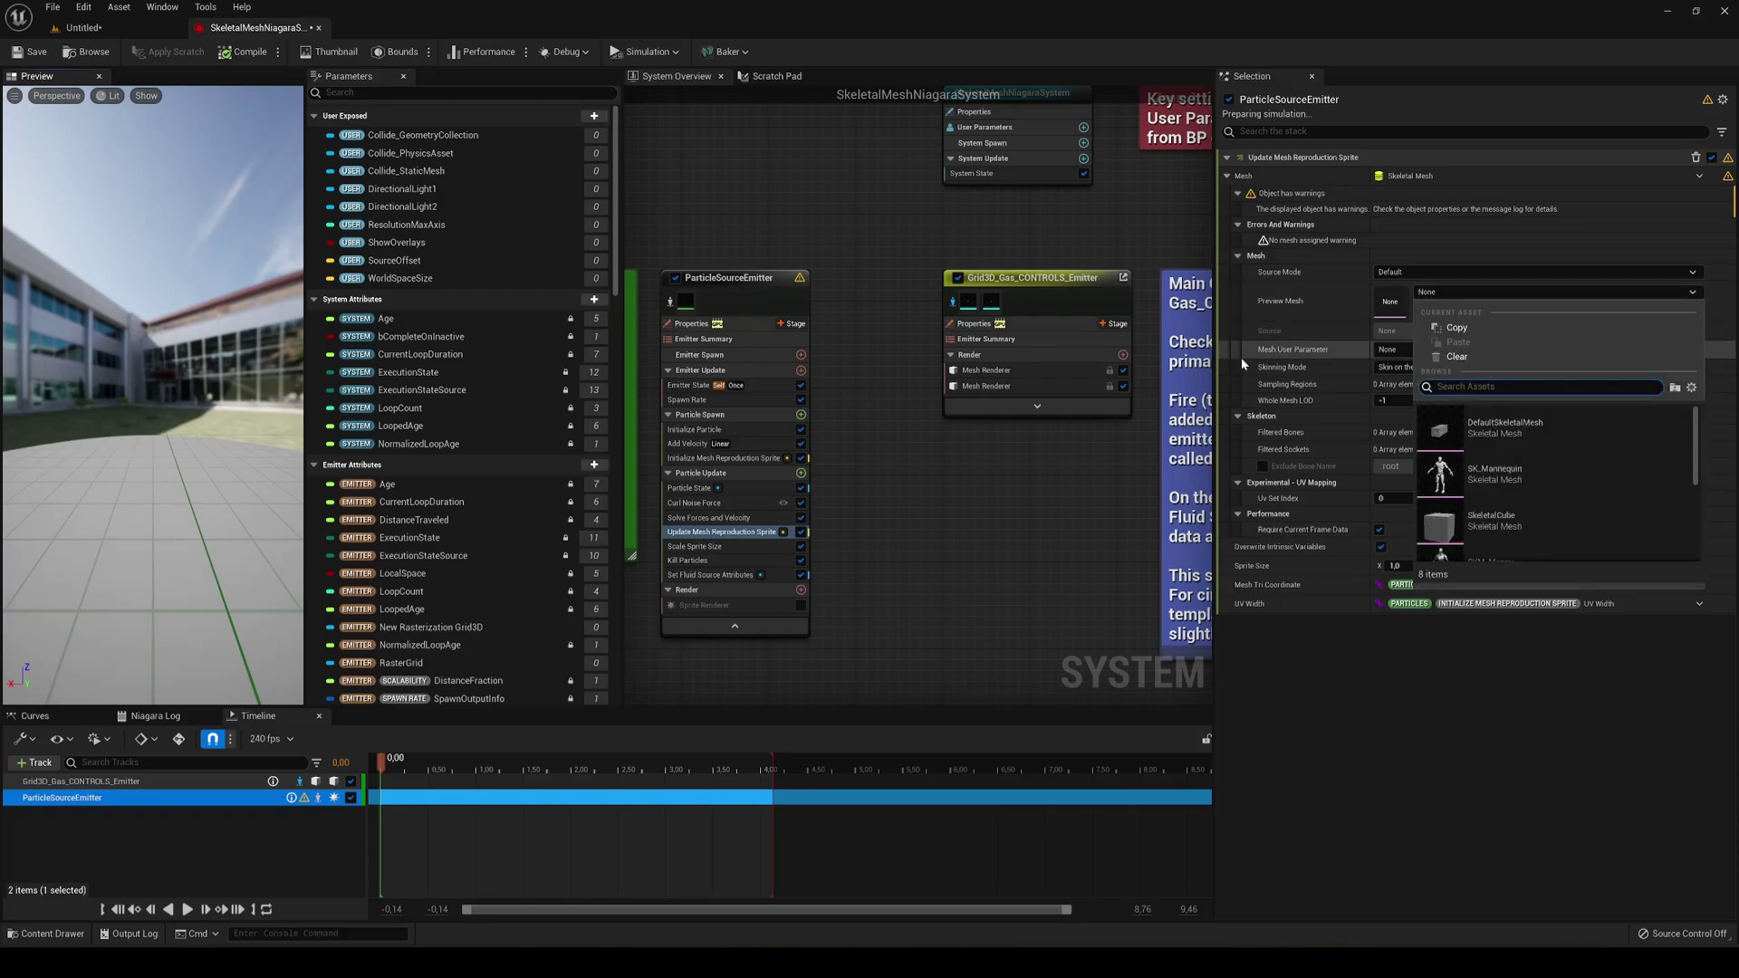
left_click(1504, 481)
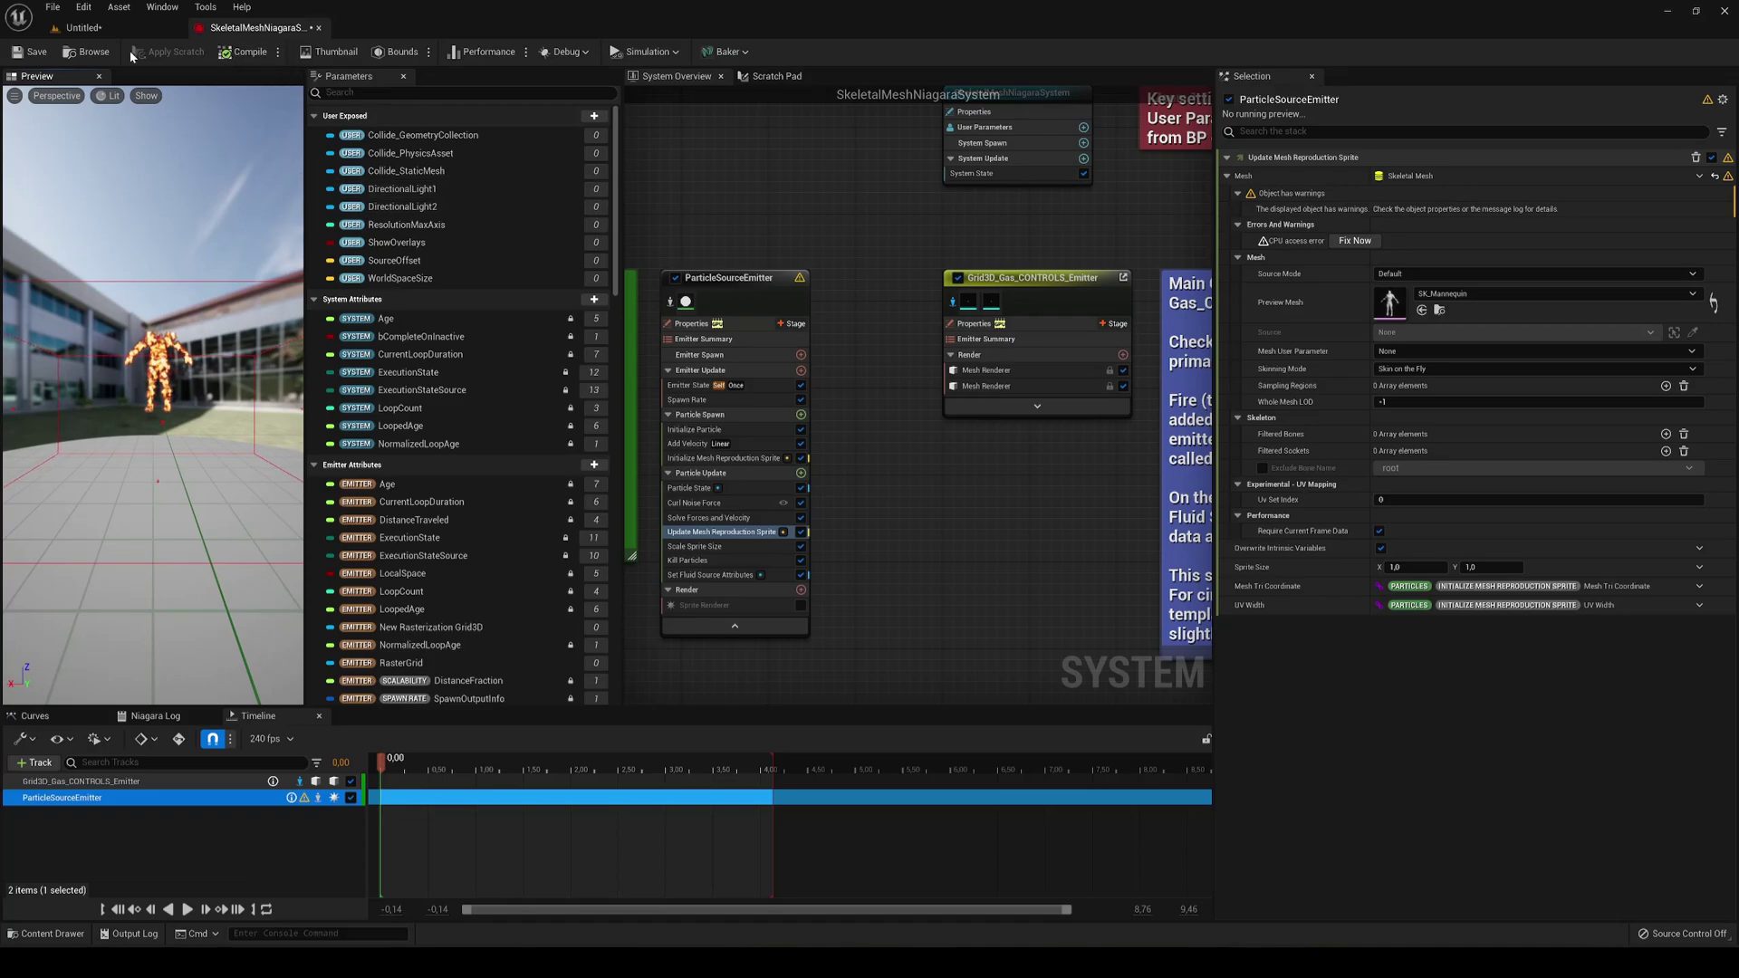
- Save the Niagara system and place SkeletalMeshNiagaraSystem on the floor of the untitled level
left_click(30, 52)
left_click(76, 28)
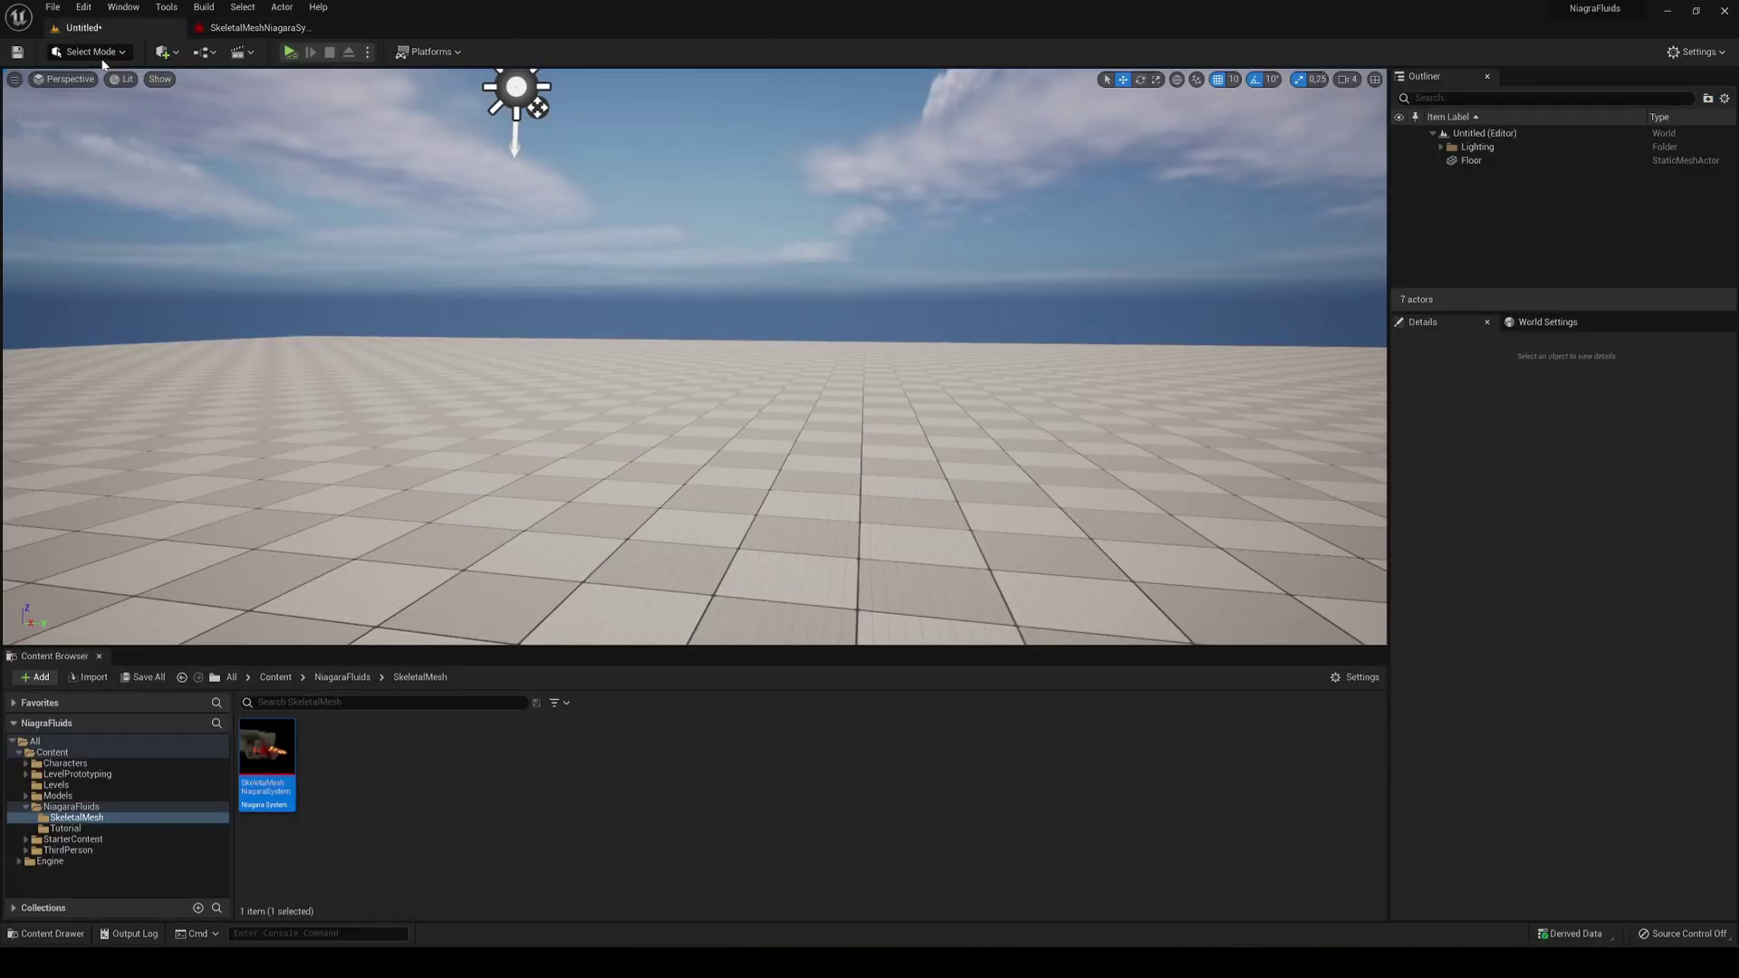
left_click_drag(267, 748, 696, 480)
left_click_drag(776, 346, 624, 319)
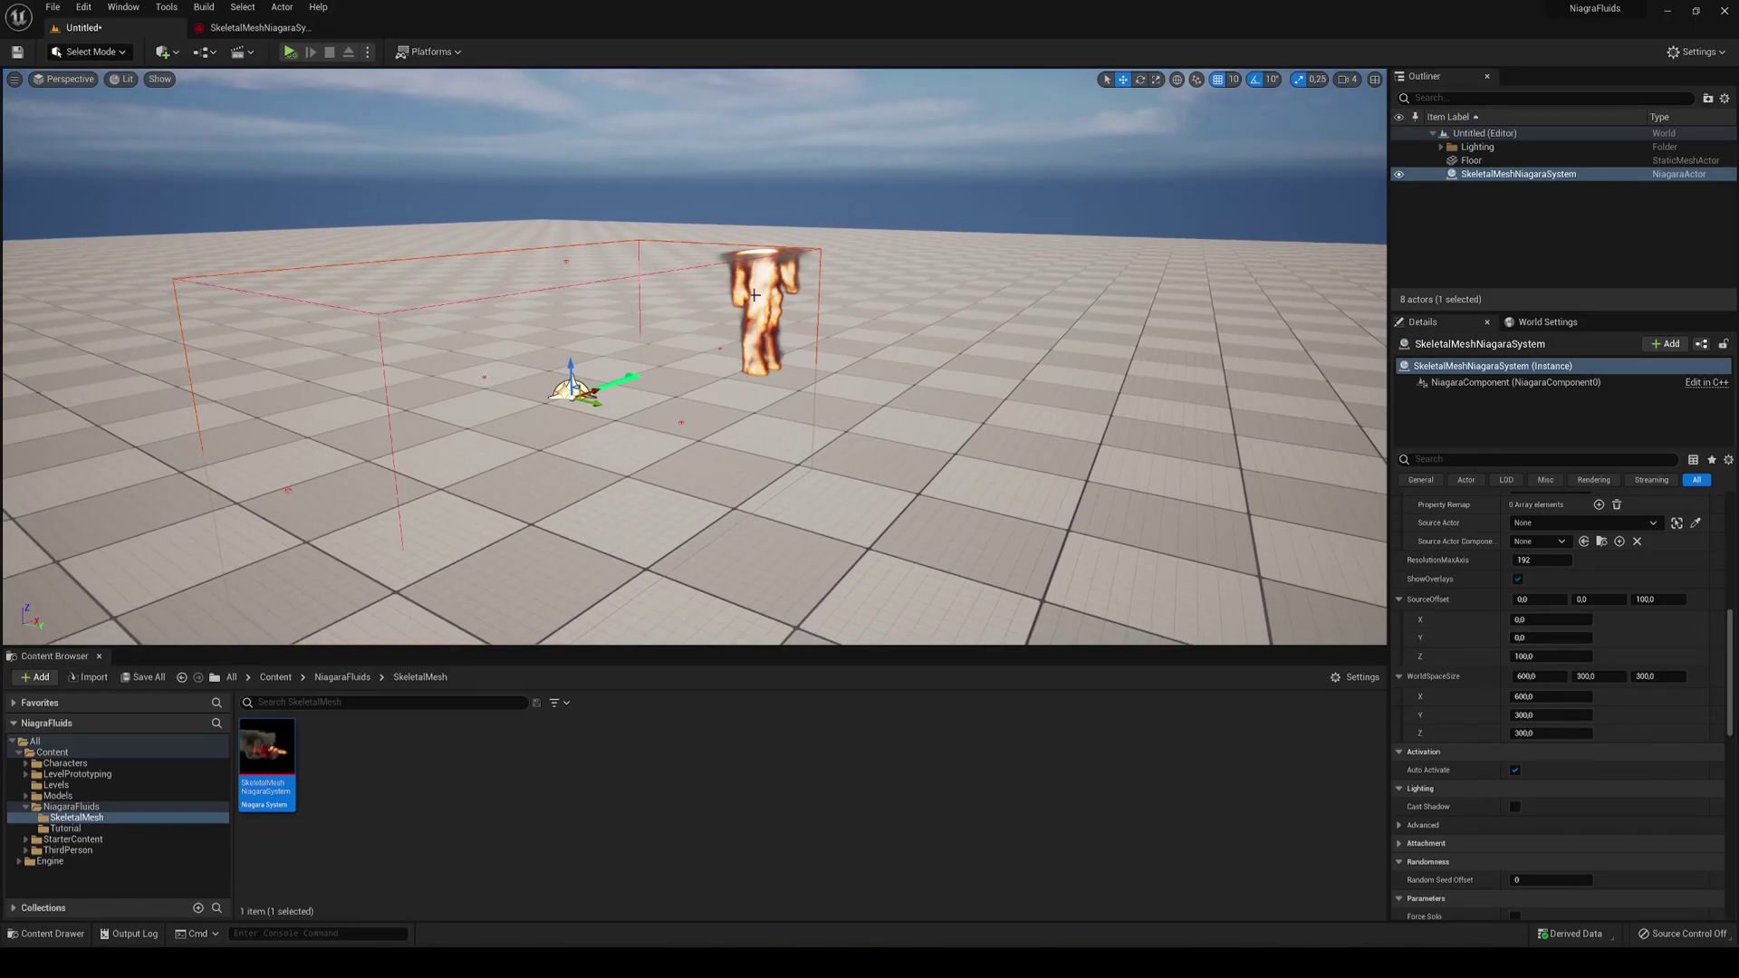
- Set the placed SkeletalMeshNiagaraSystem's WorldSpaceSize to 500, 500, 500
scroll(1461, 730, "down", 6)
scroll(1462, 737, "up", 6)
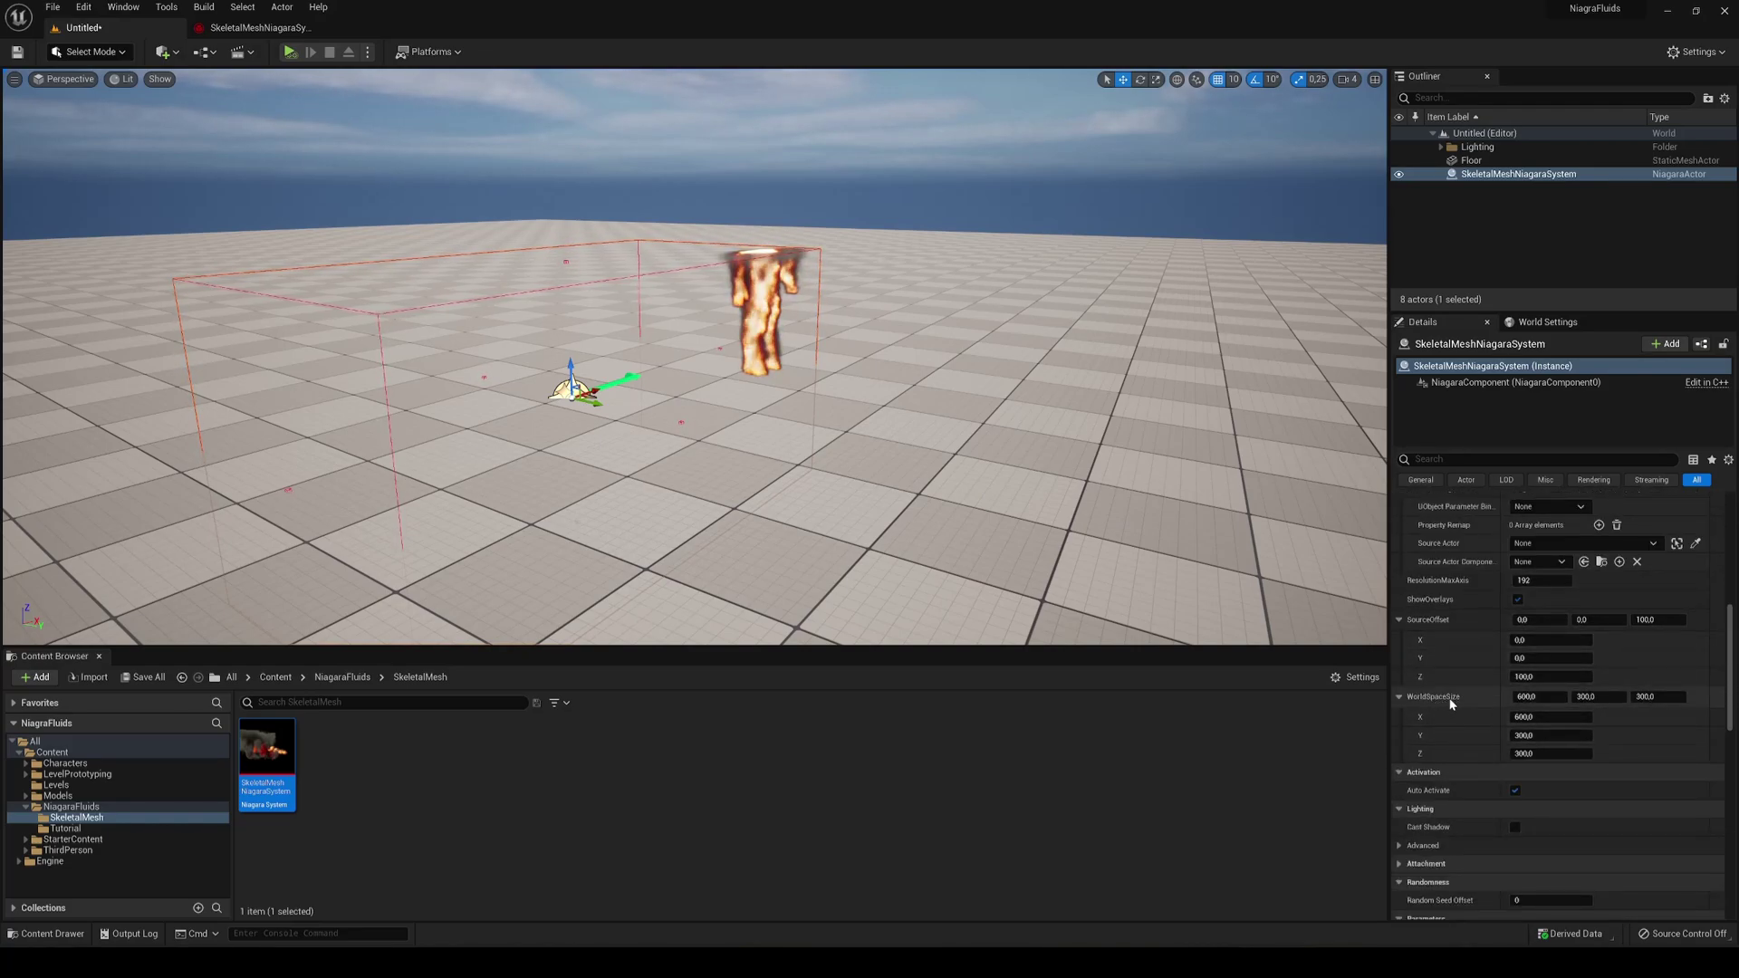
left_click(1553, 699)
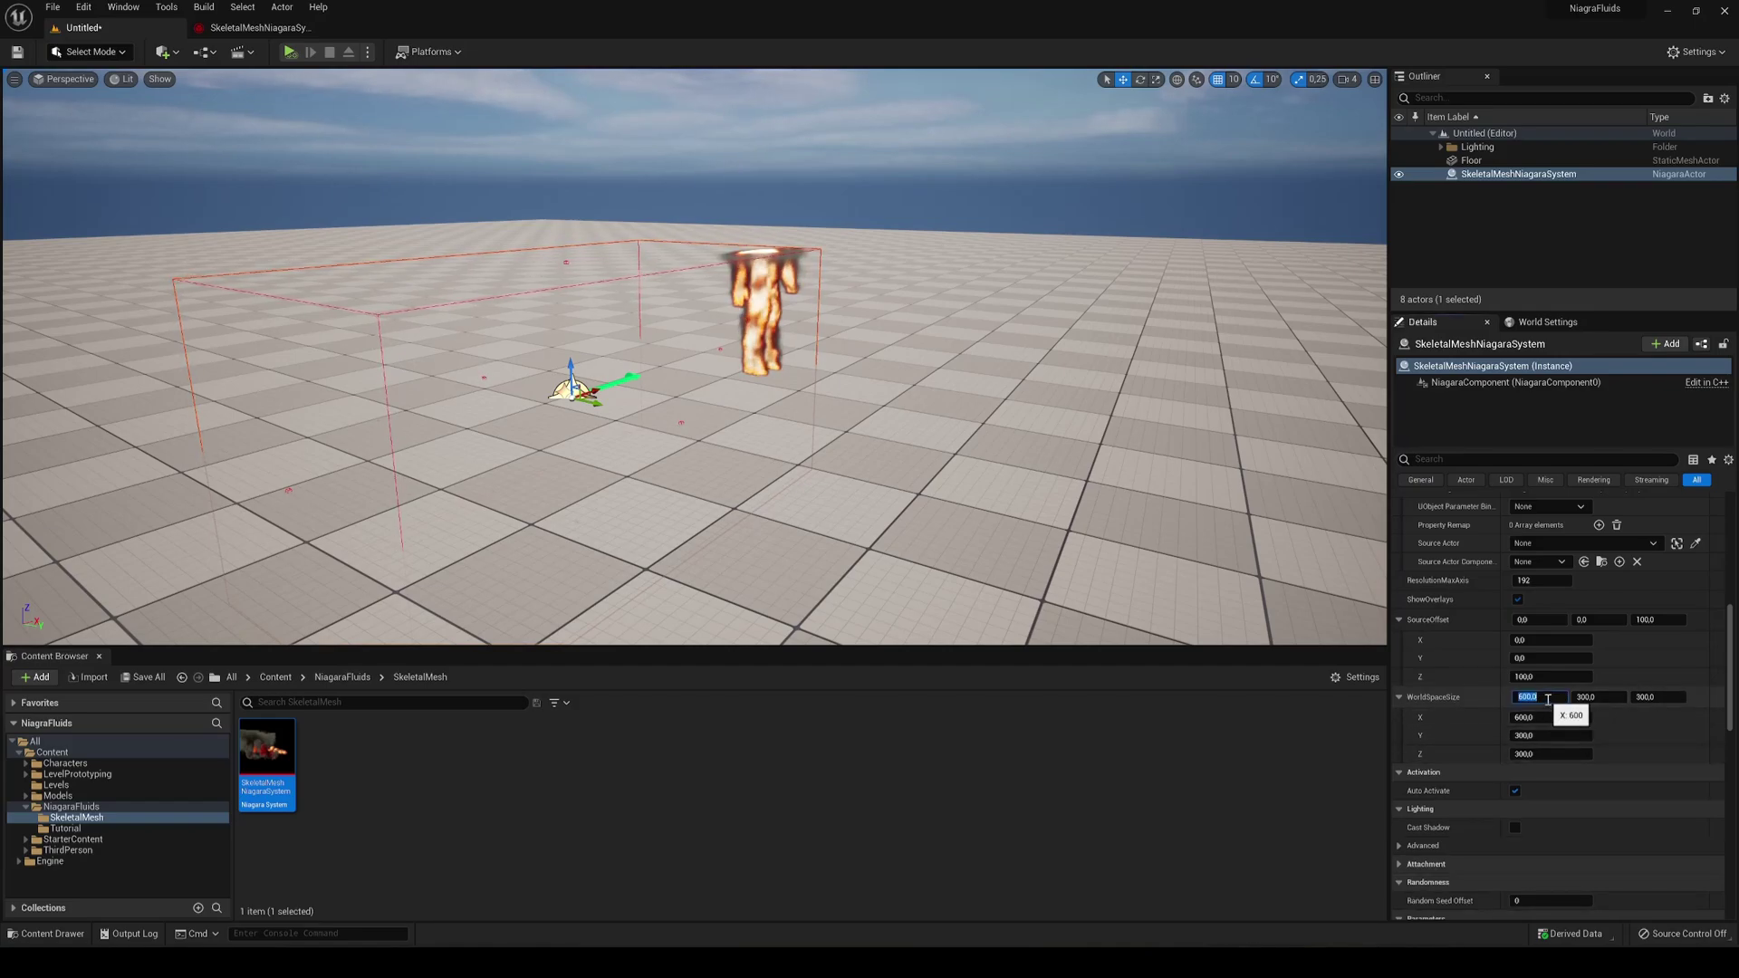
left_click_drag(1663, 700, 1718, 700)
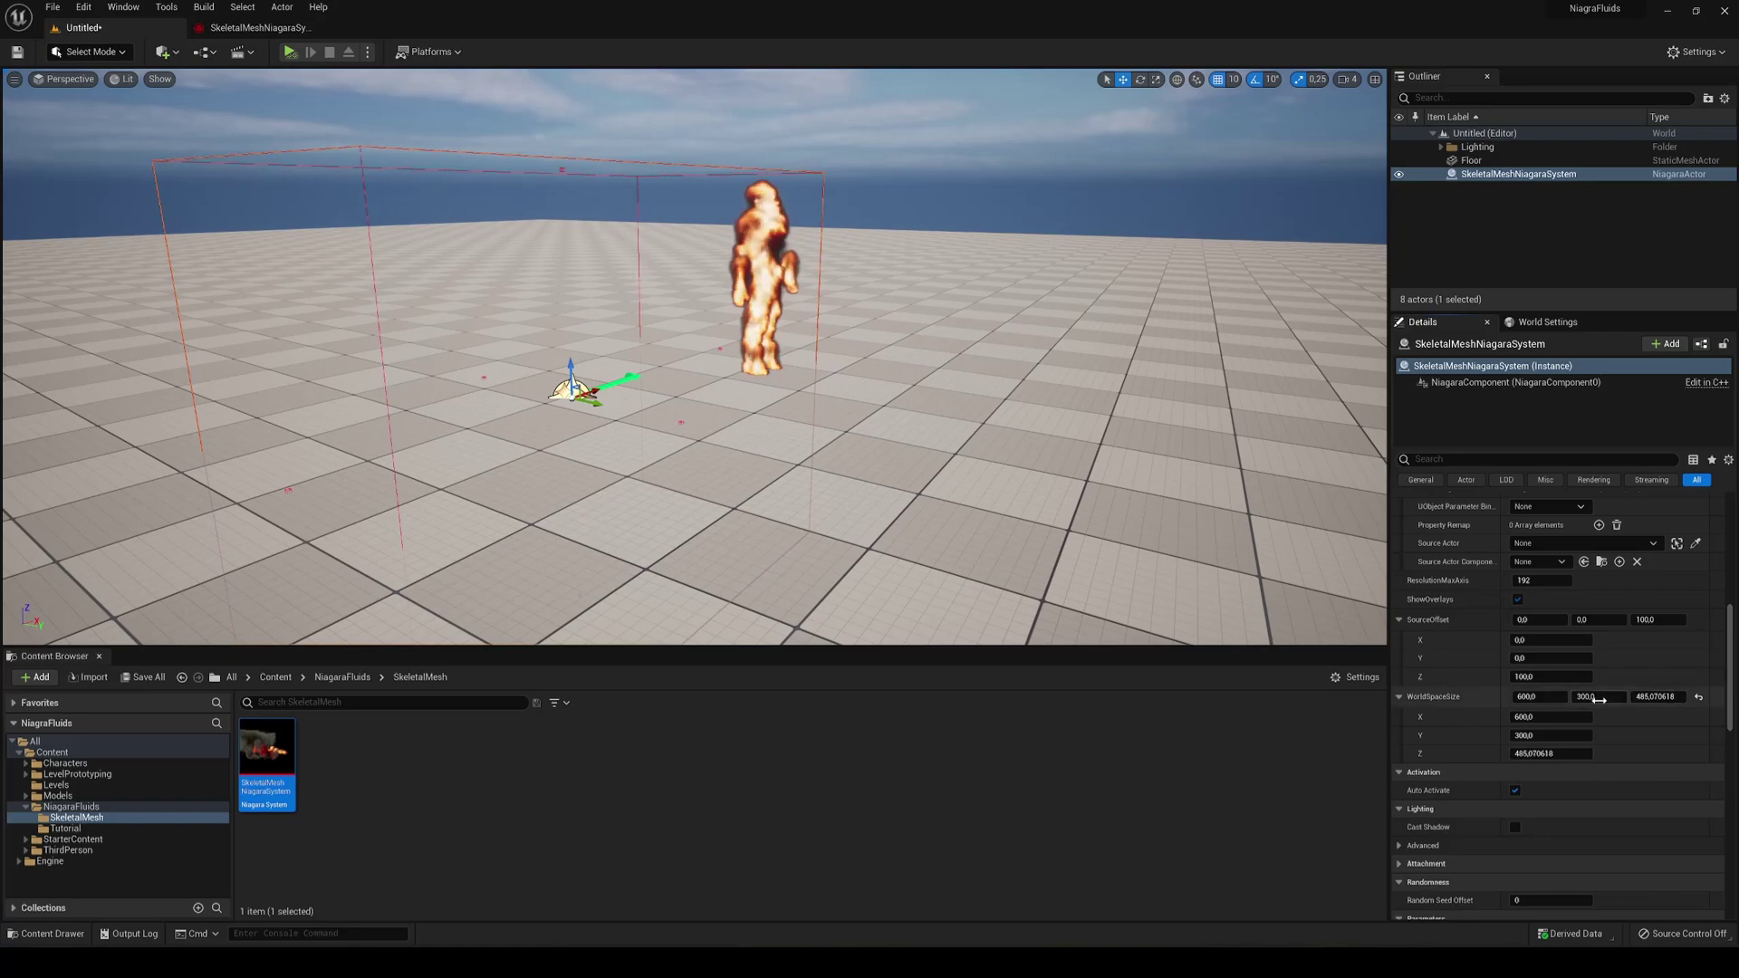
right_click_drag(689, 362, 77, 97)
scroll(77, 98, "up", 3)
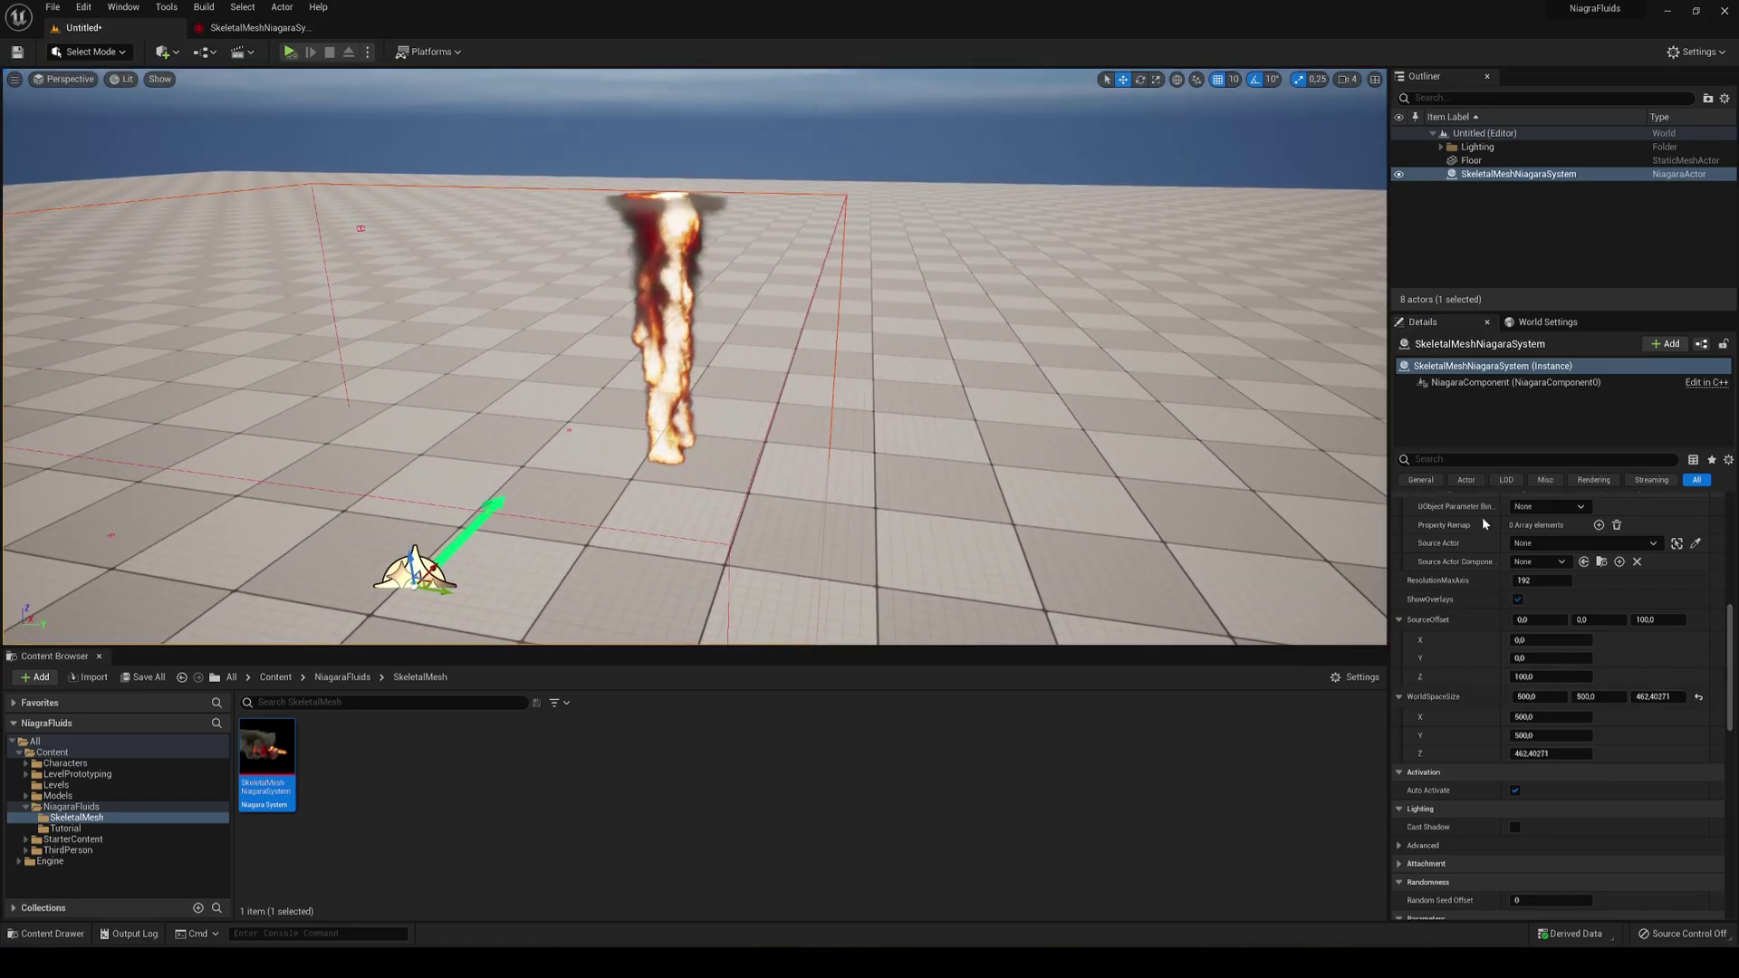
left_click(1666, 697)
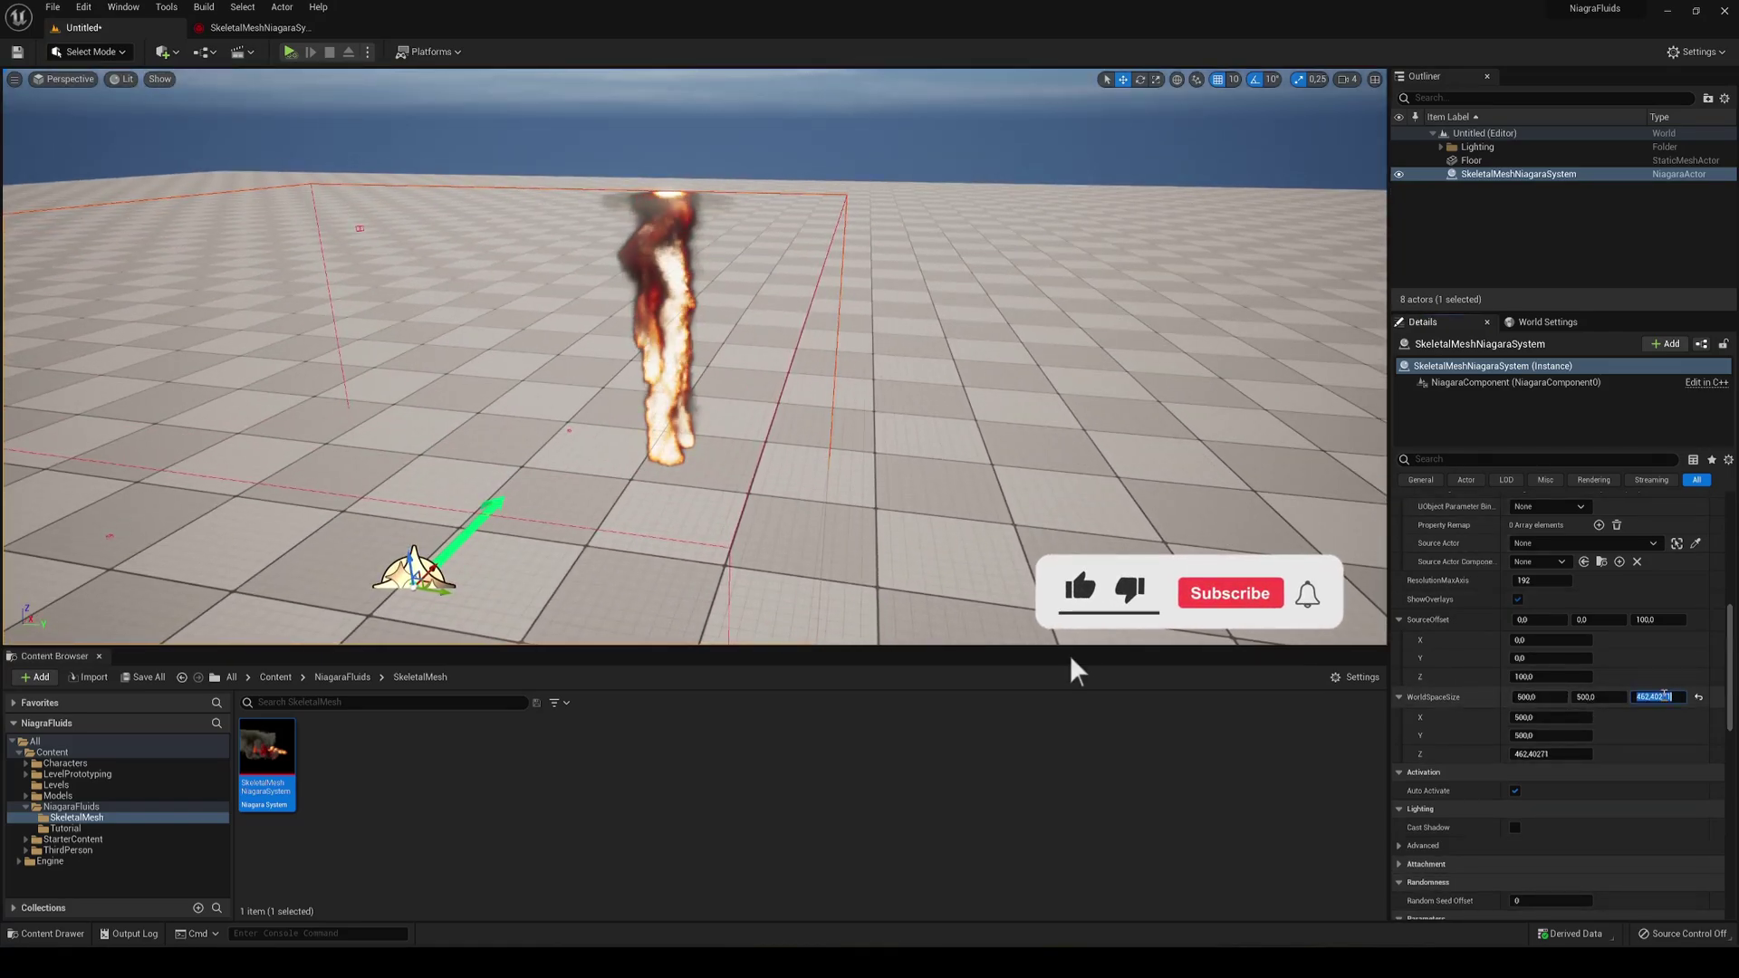
key("Return")
right_click_drag(852, 376, 710, 307)
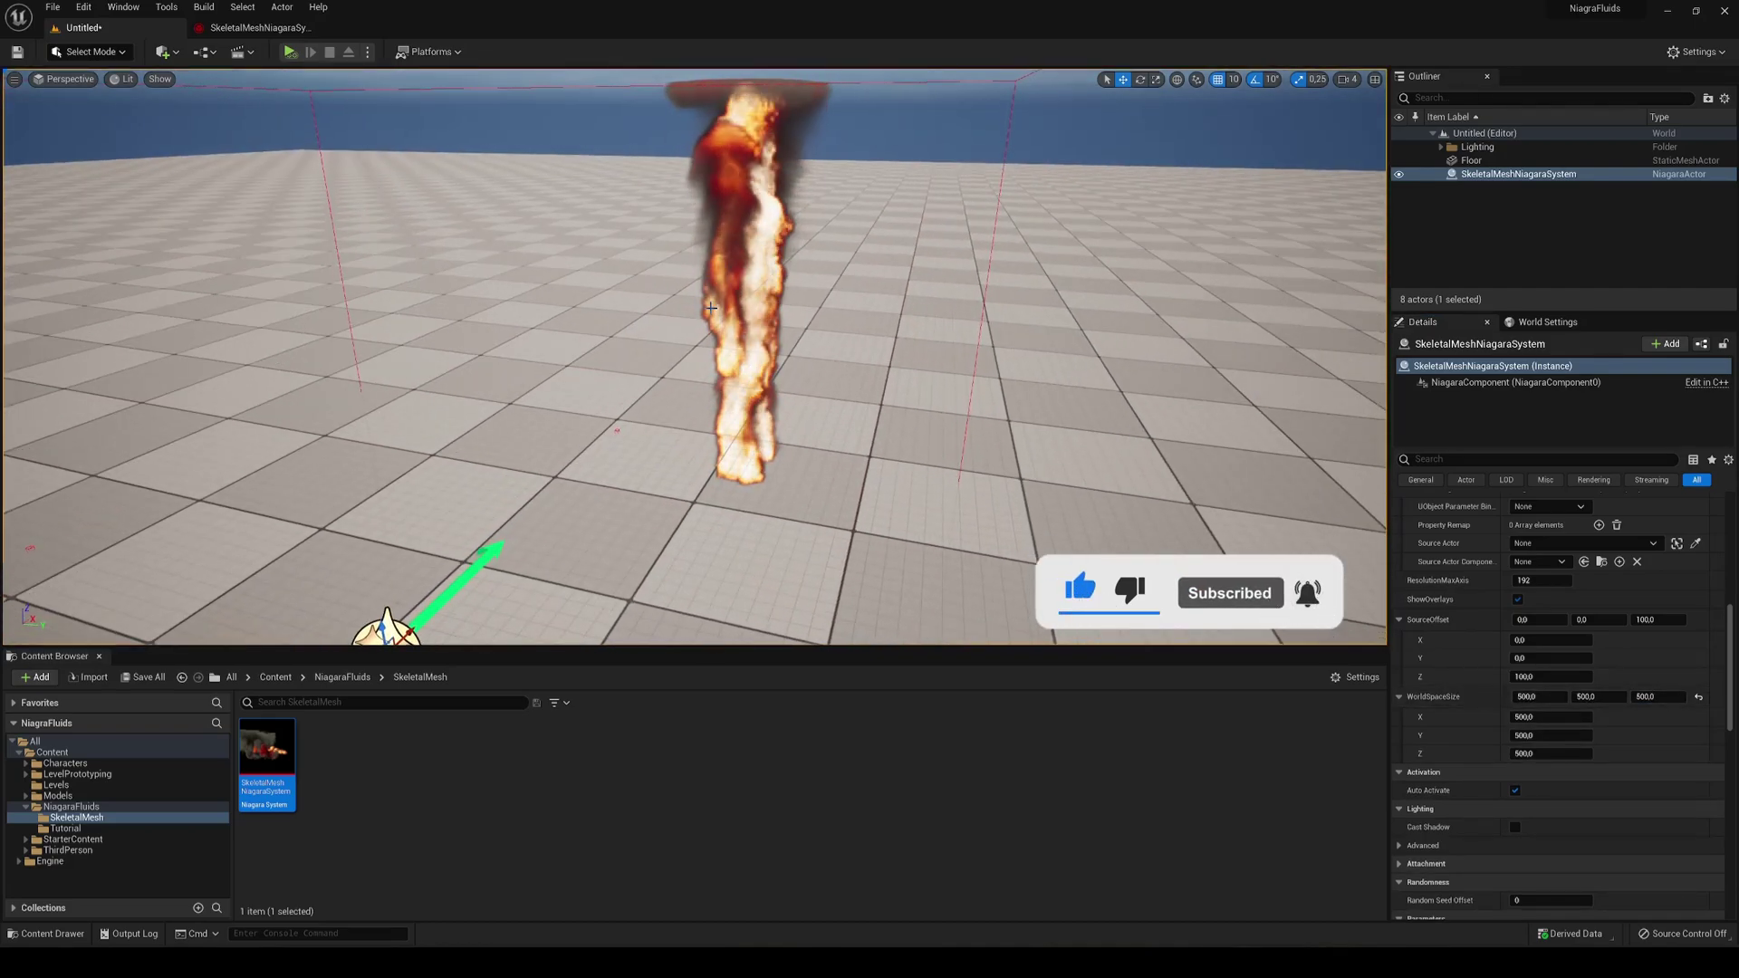
scroll(695, 357, "down", 3)
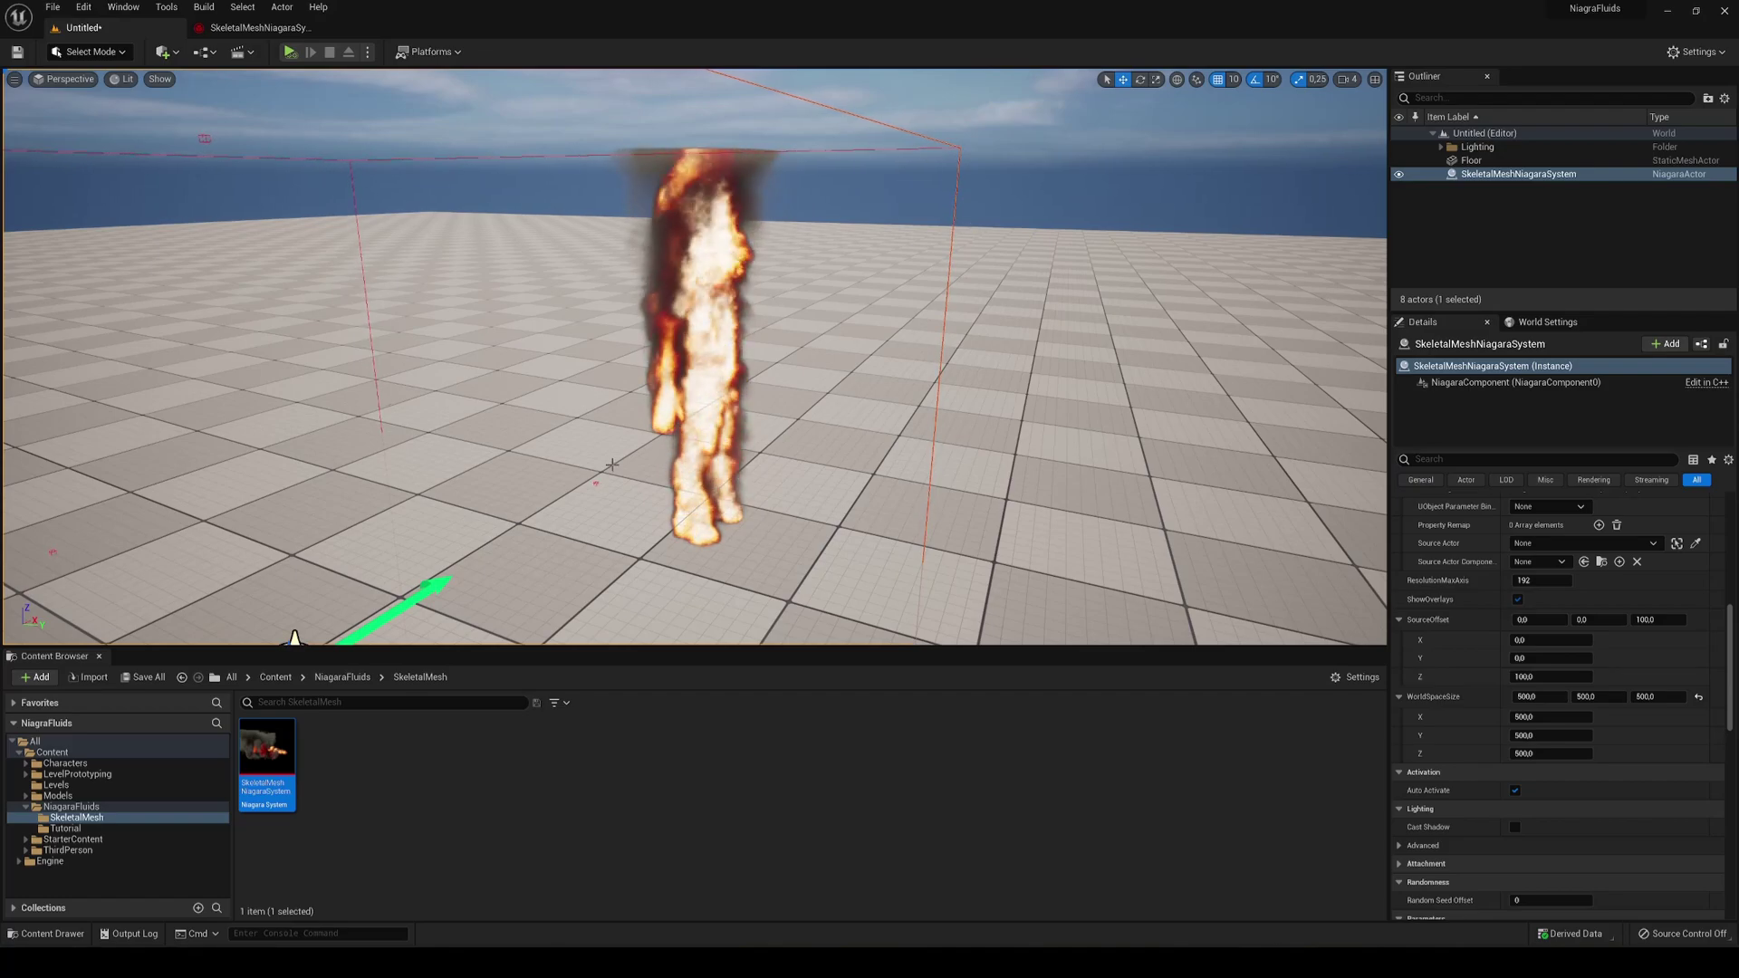
- Find the Jog_Fwd mannequin animation in the project content and place it in the level at the base of the fire
left_click(276, 679)
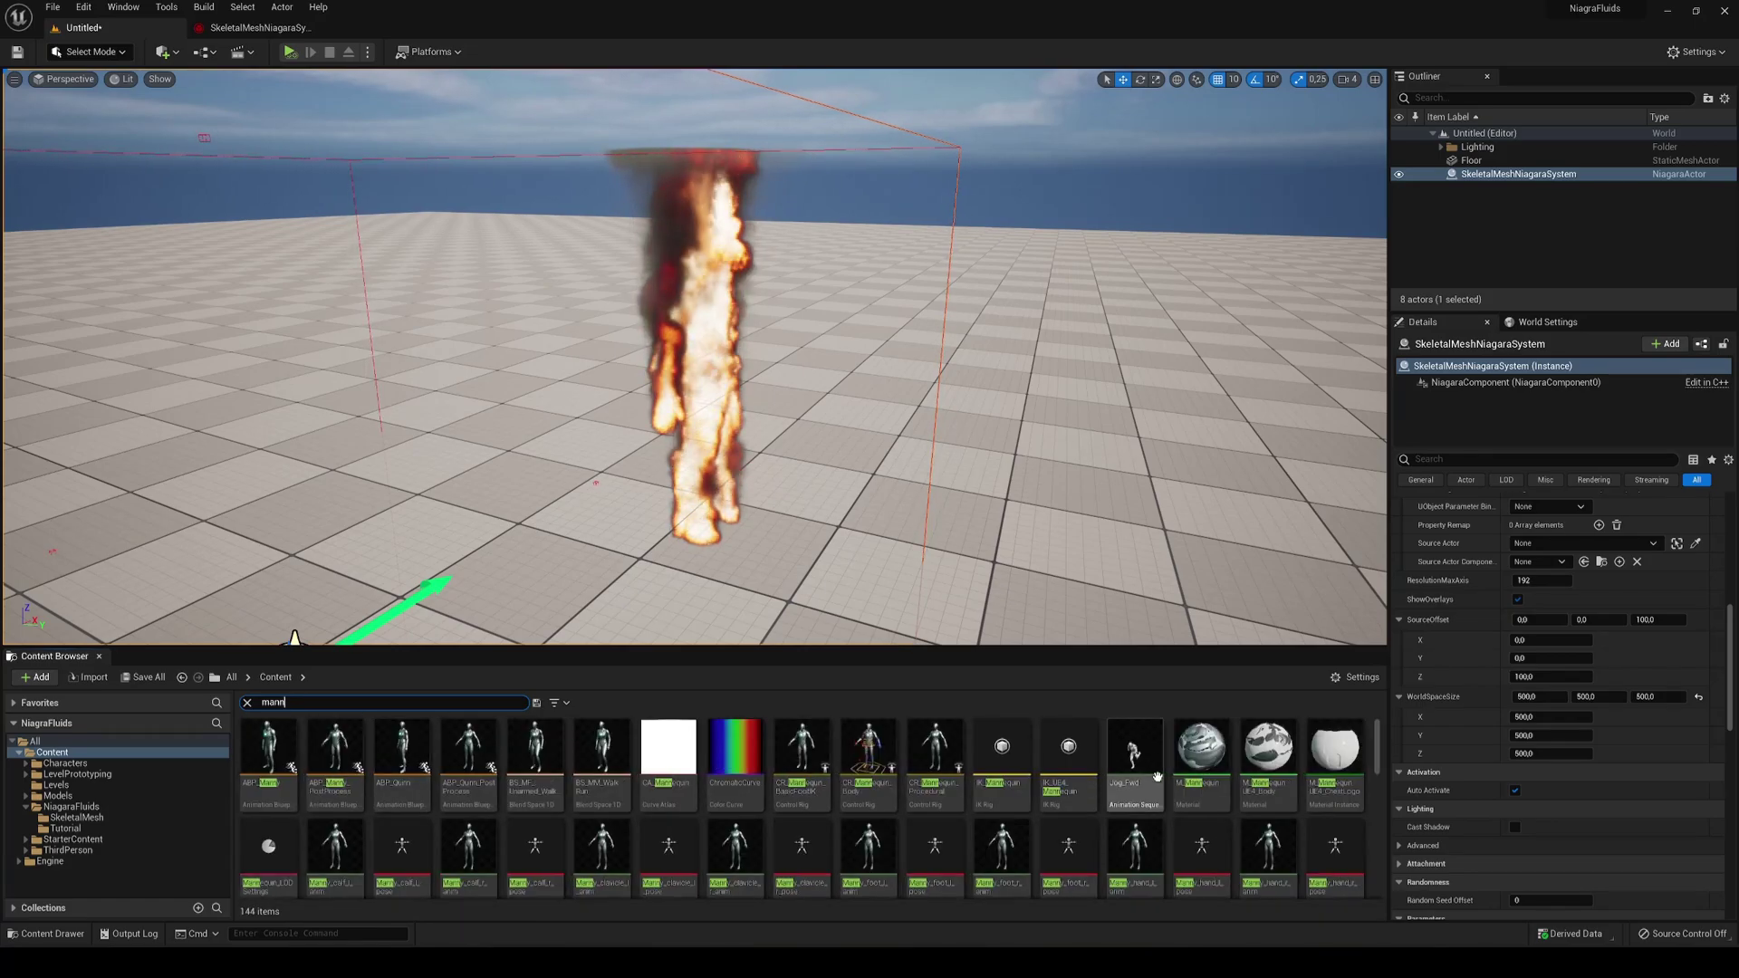
left_click_drag(1134, 752, 667, 530)
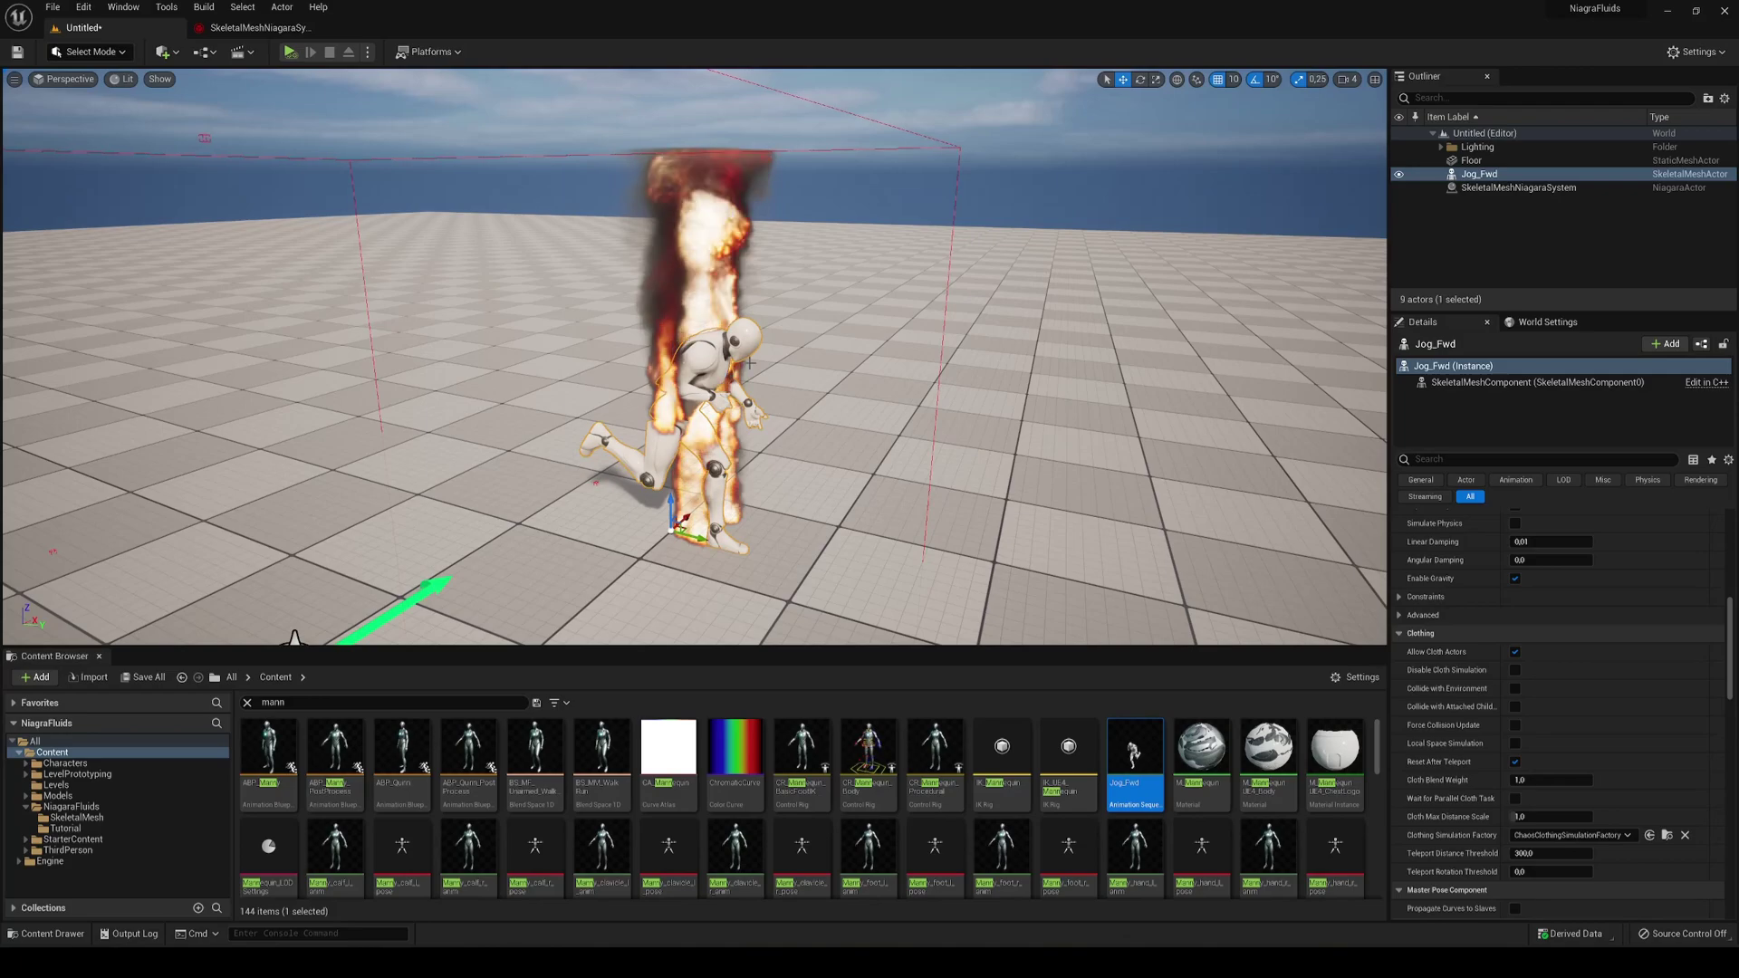
middle_click_drag(768, 422, 745, 451)
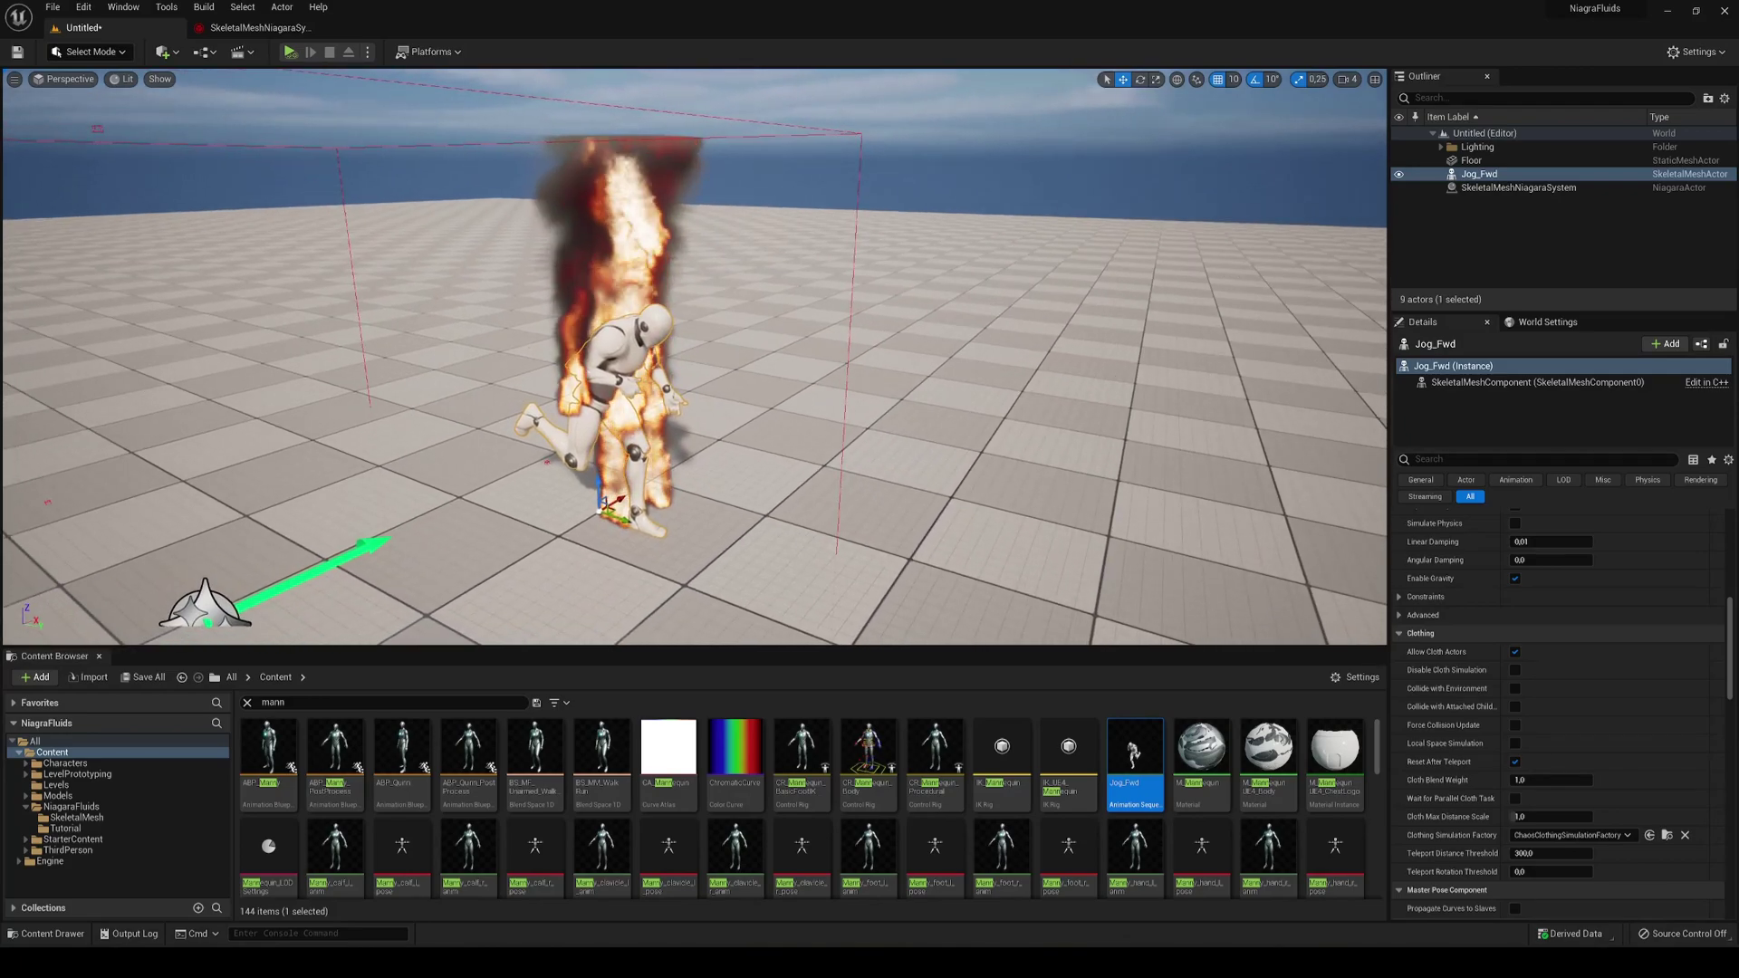
- Attach SkeletalMeshNiagaraSystem to the Jog_Fwd actor with None as the socket
left_click(1485, 188)
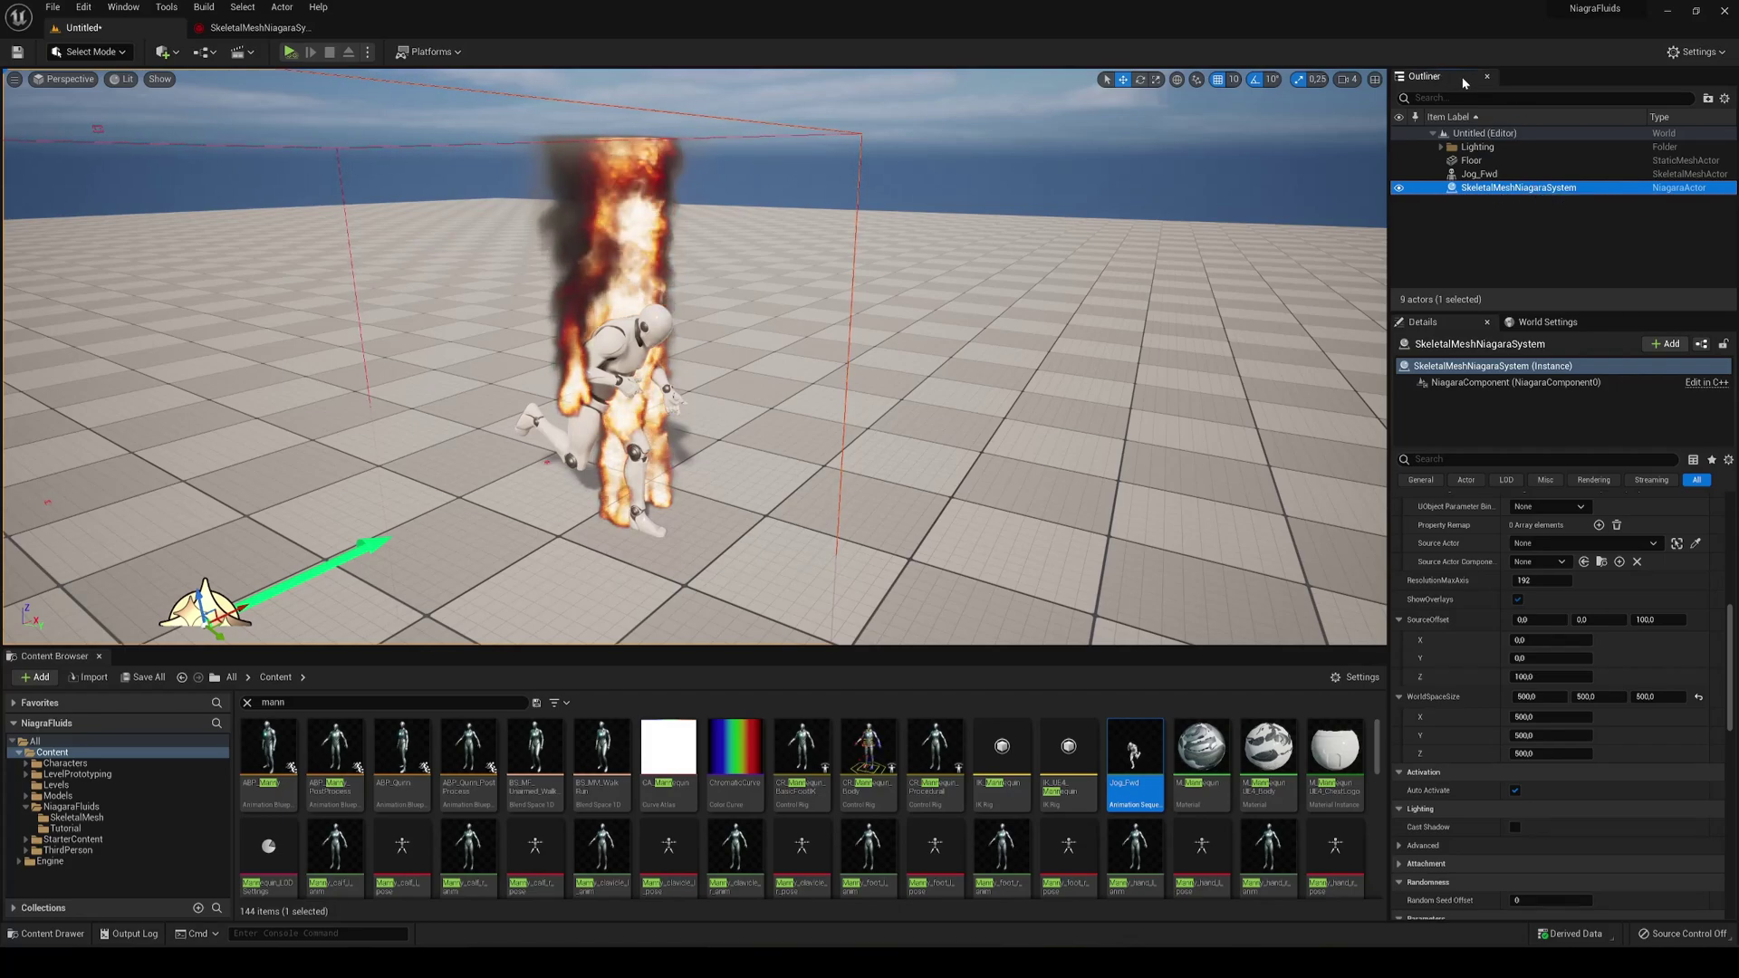
left_click_drag(1480, 174, 1487, 178)
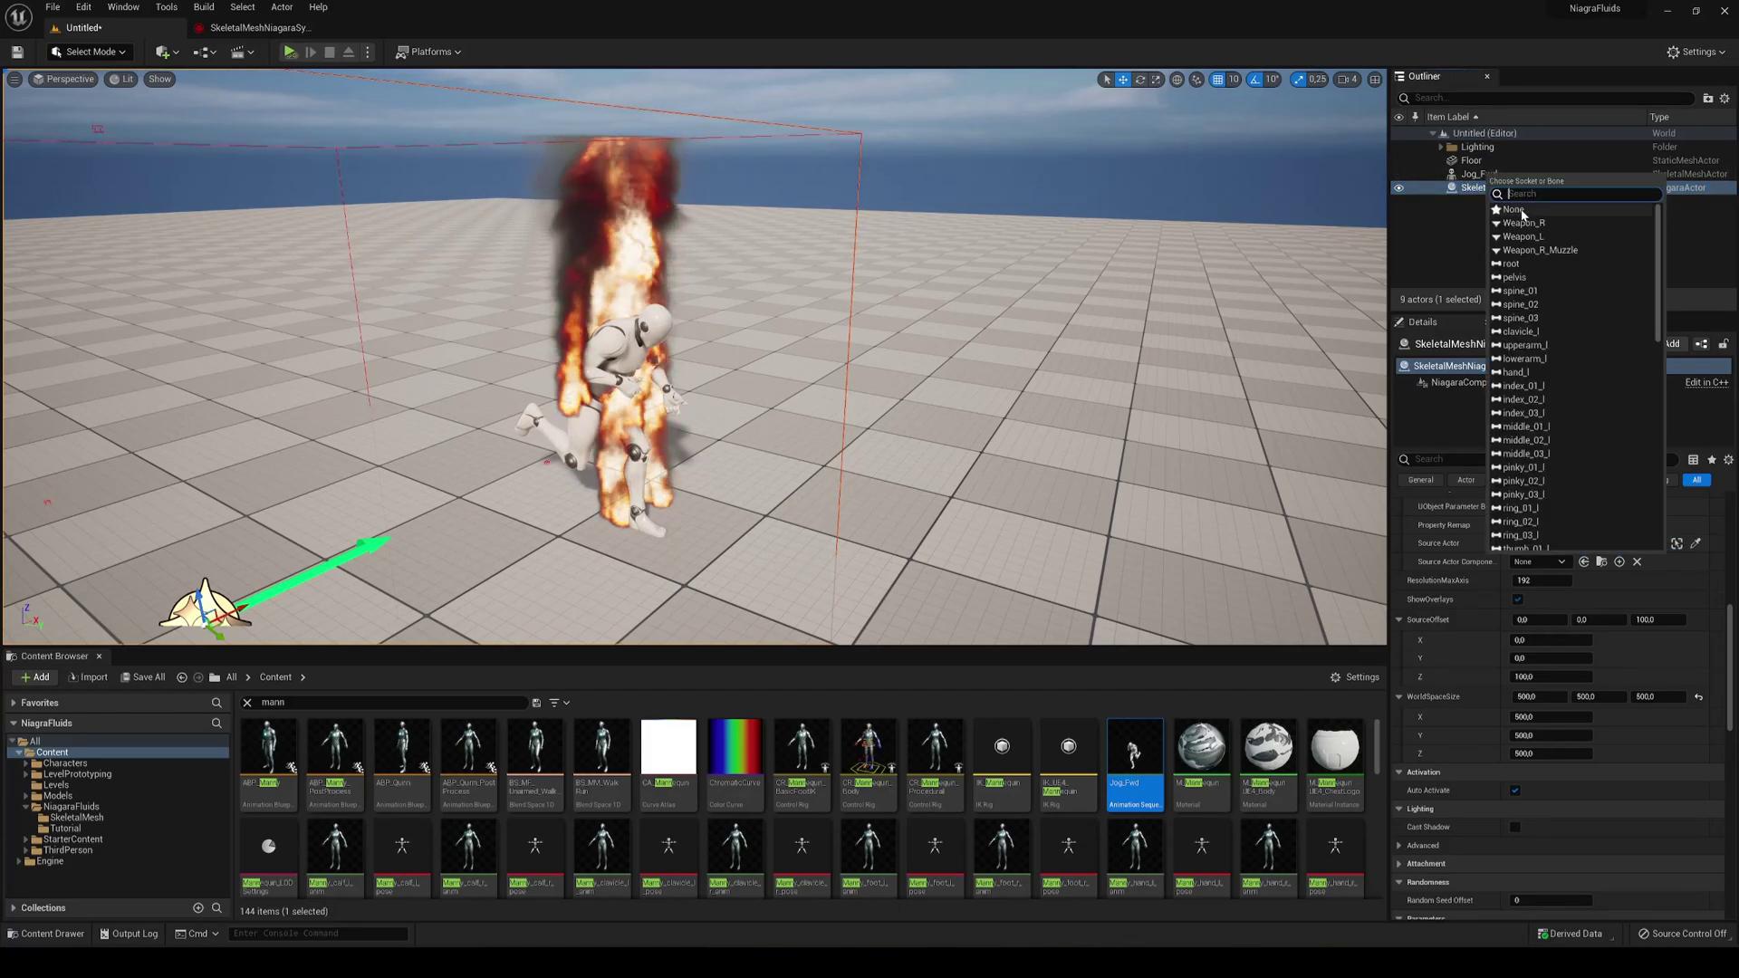
left_click(1513, 210)
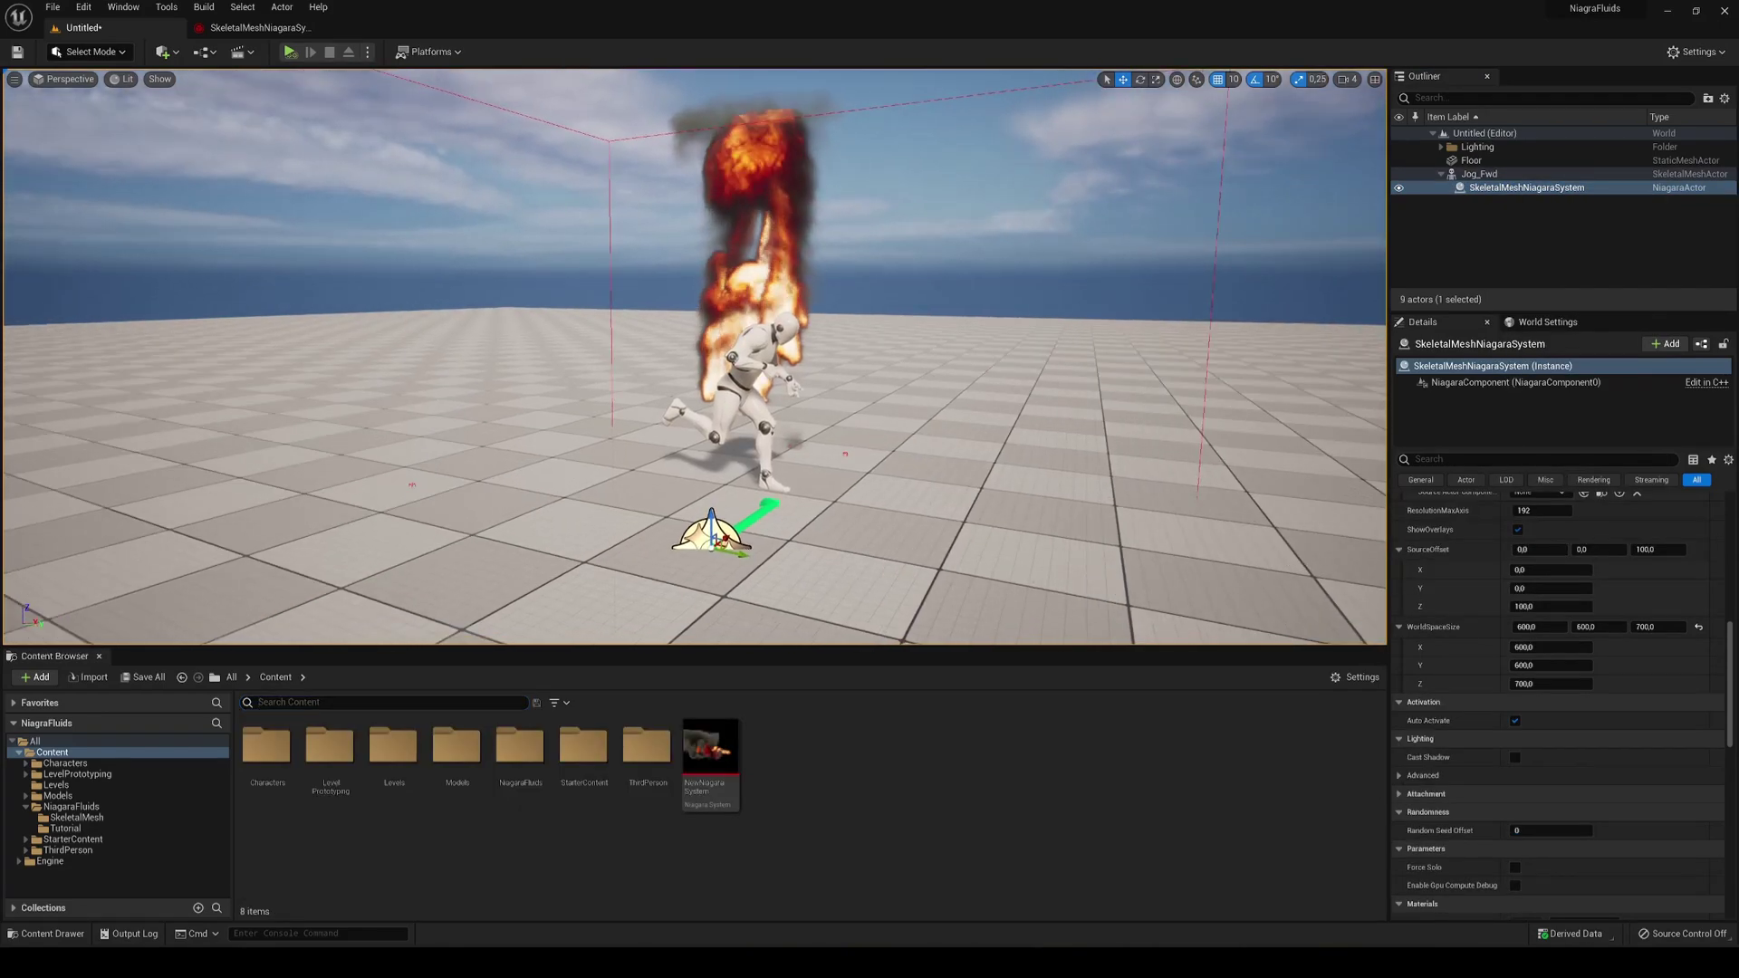
- Reset SkeletalMeshNiagaraSystem's relative location and move it to about -298, 101, 0 so the fire lines up with the jogging mannequin
scroll(695, 358, "up", 5)
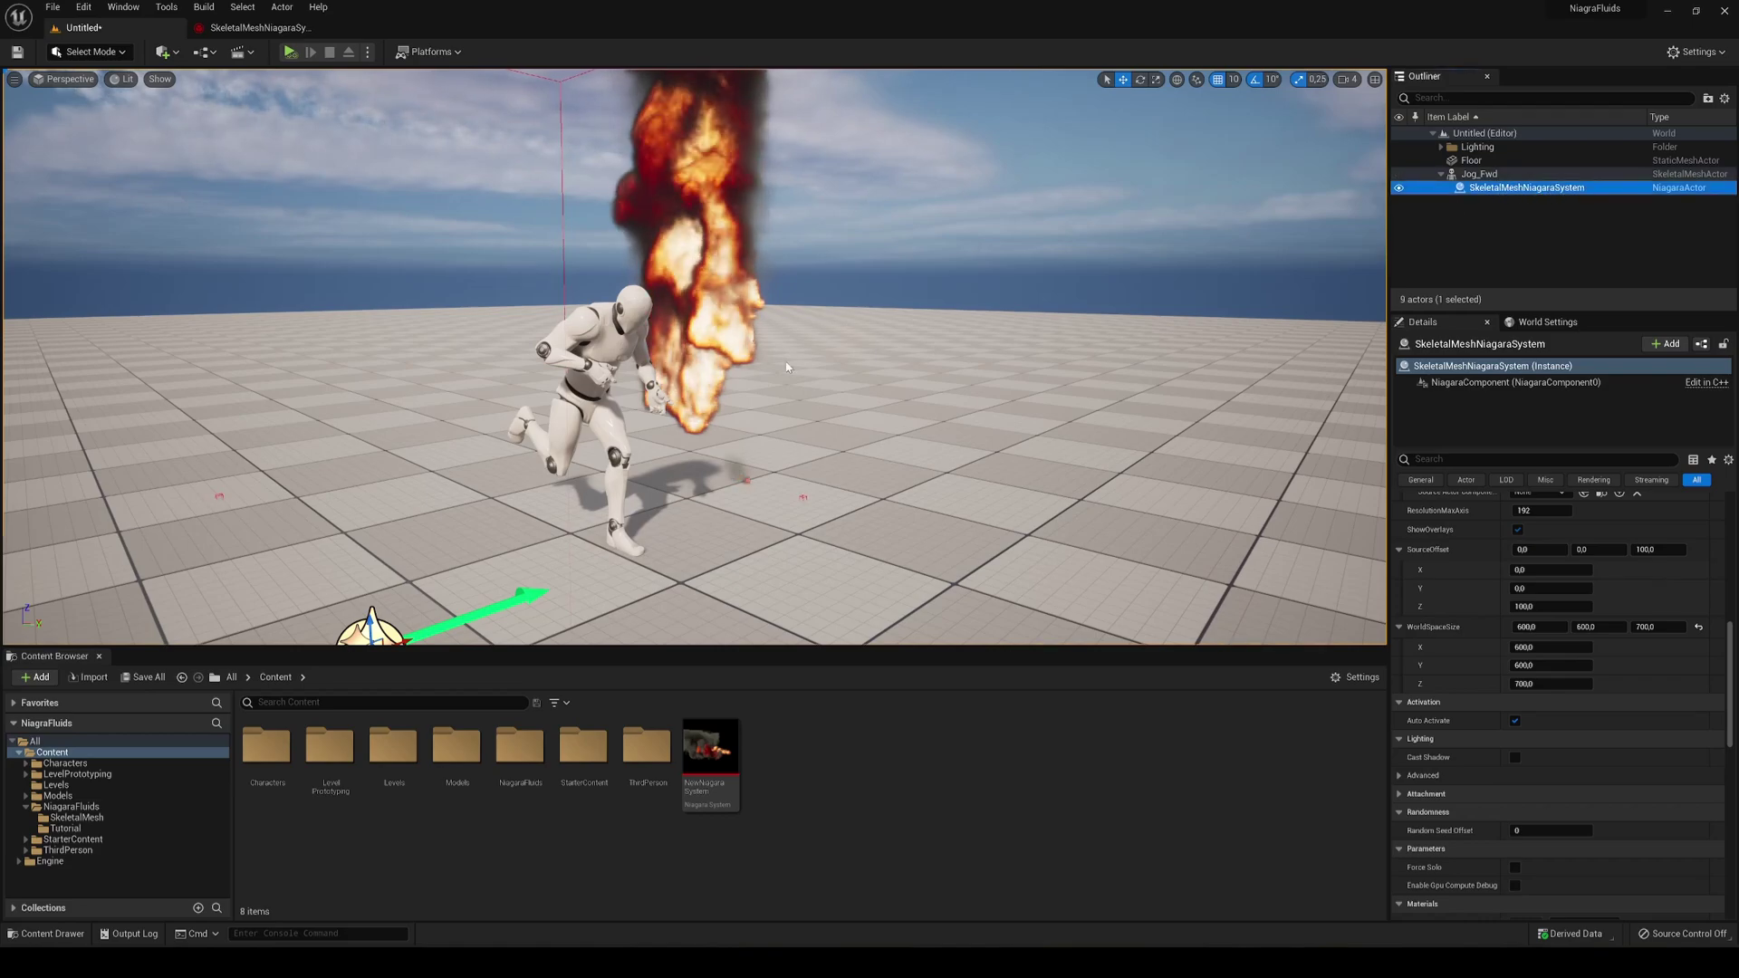
right_click_drag(815, 407, 815, 363)
right_click_drag(733, 417, 733, 498)
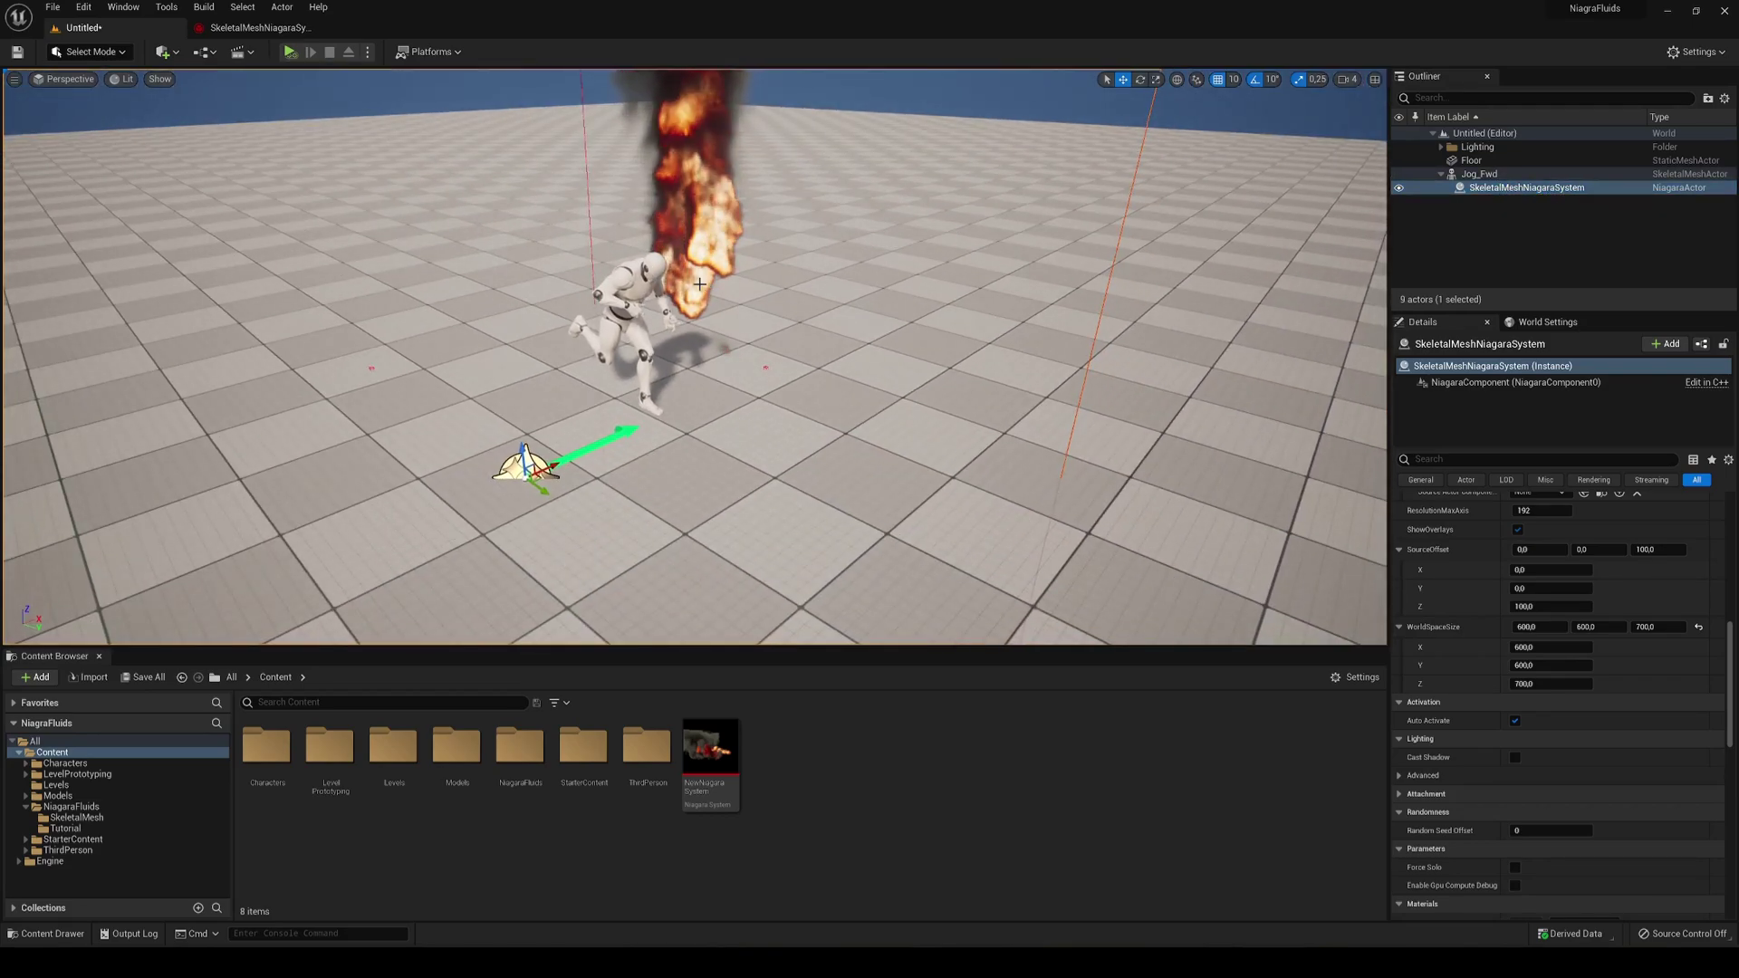
right_click_drag(699, 283, 733, 244)
scroll(1585, 543, "up", 10)
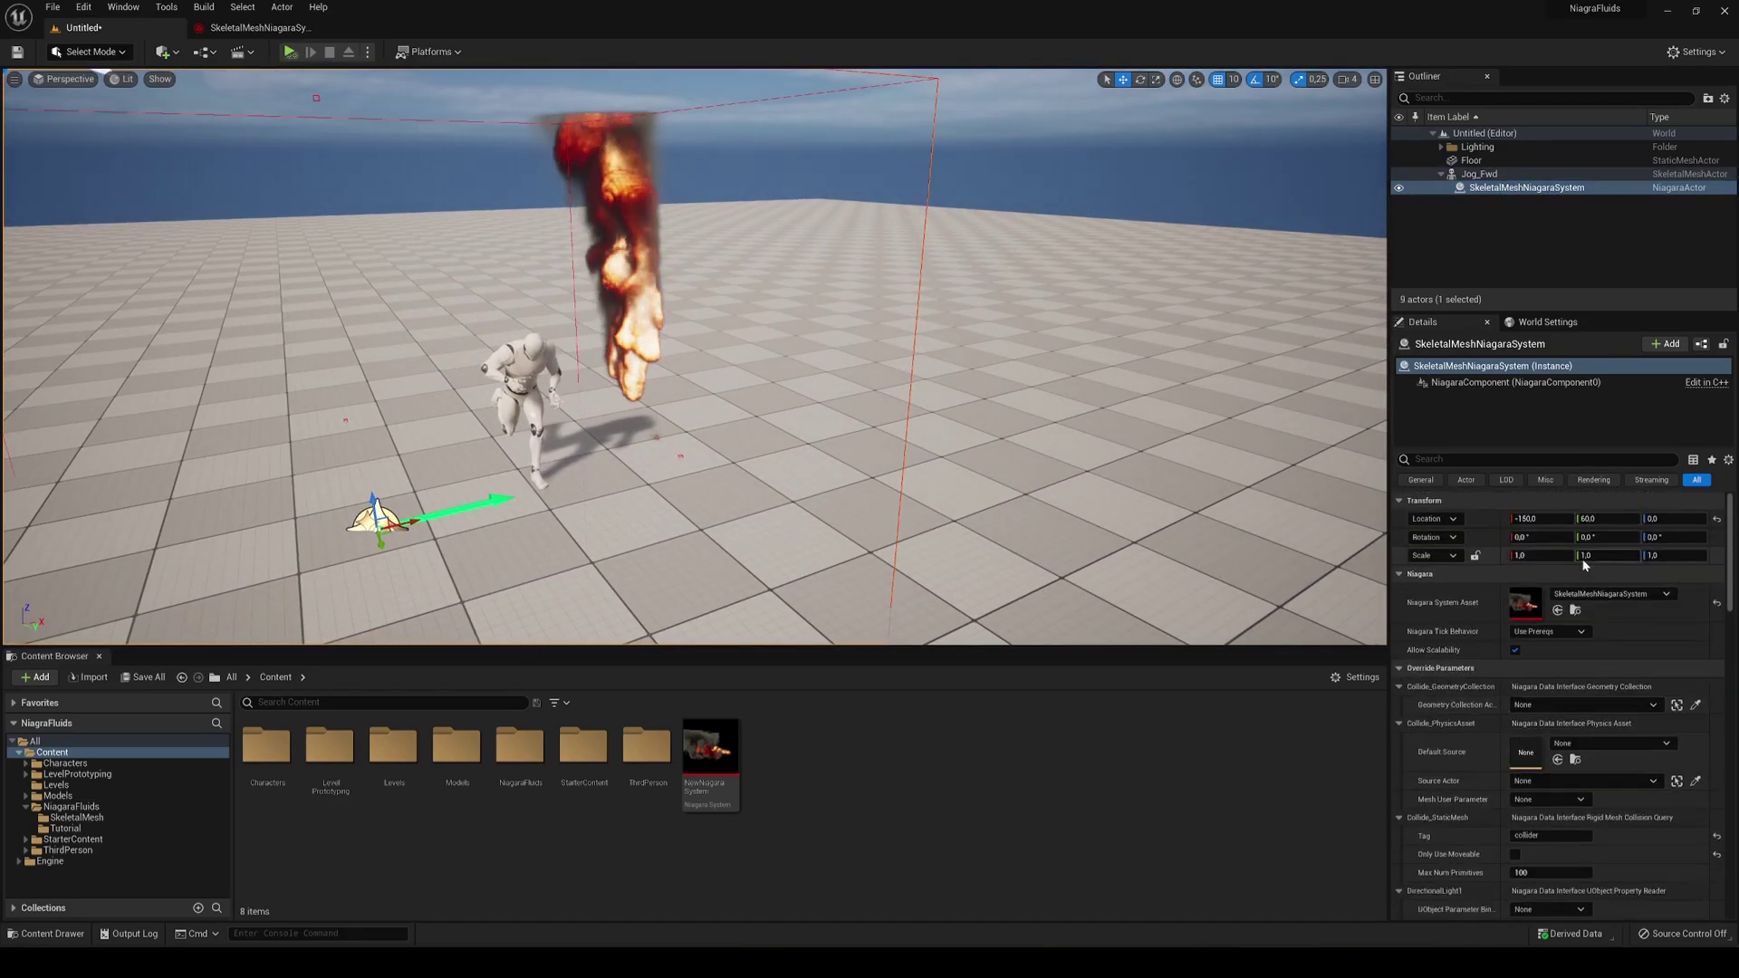
left_click(1717, 519)
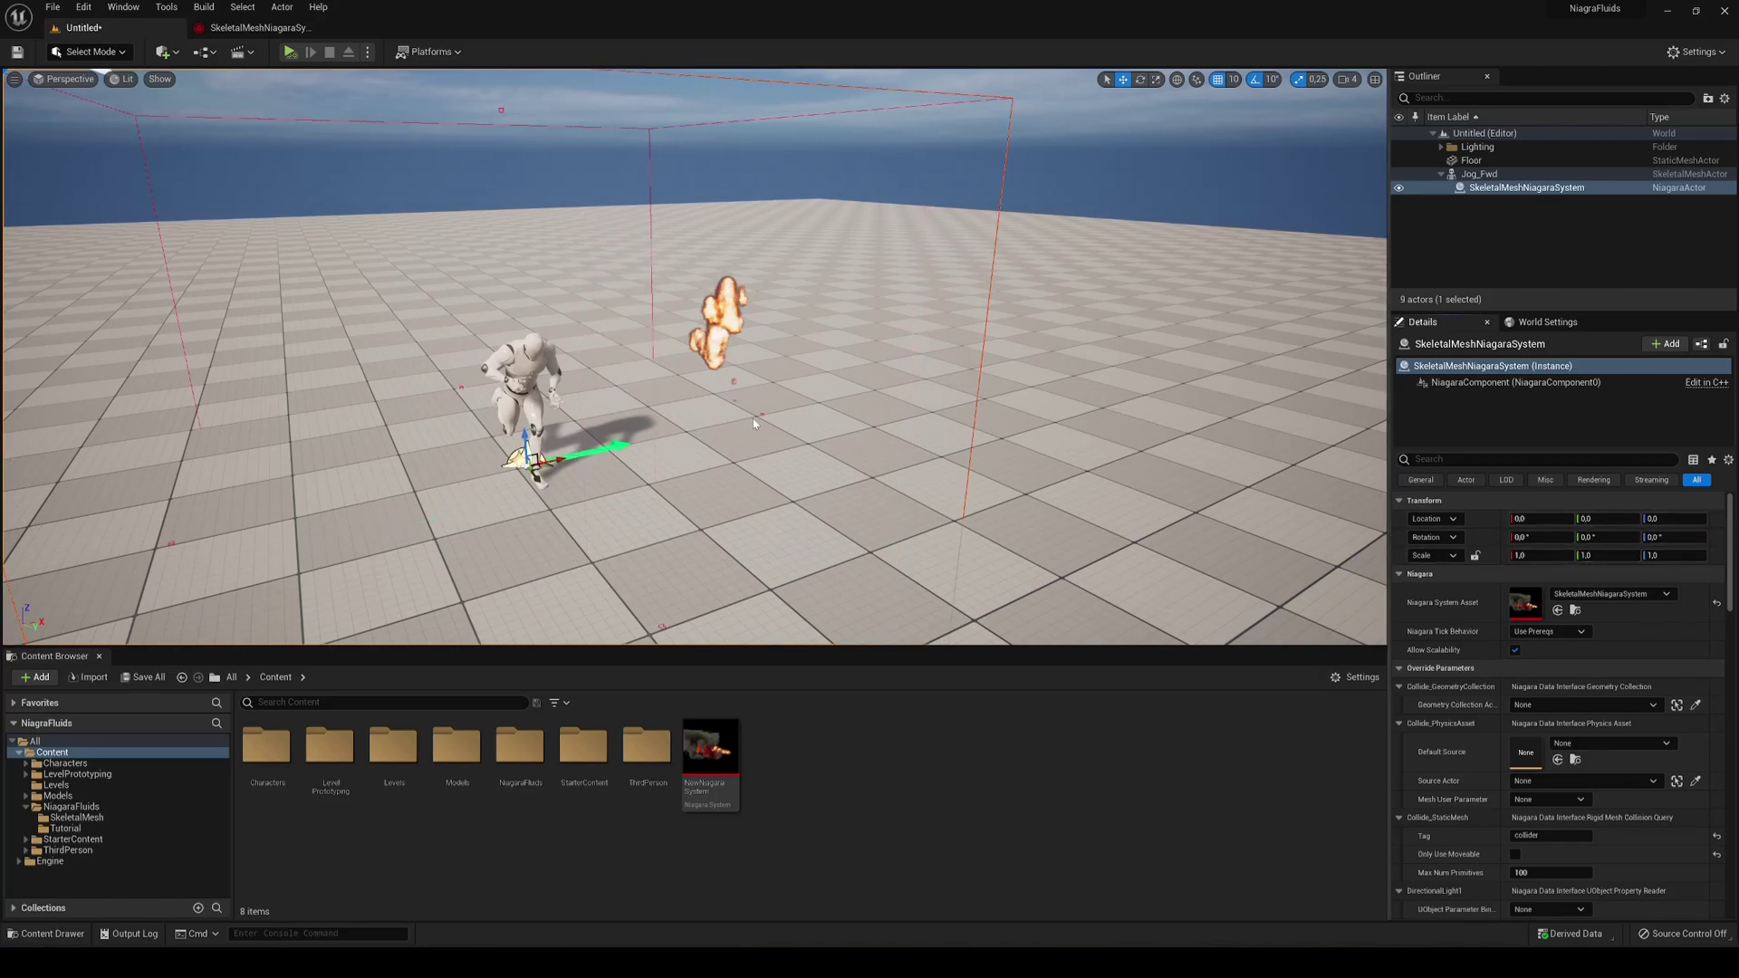
left_click_drag(603, 450, 719, 487, "shift")
right_click_drag(719, 487, 714, 513)
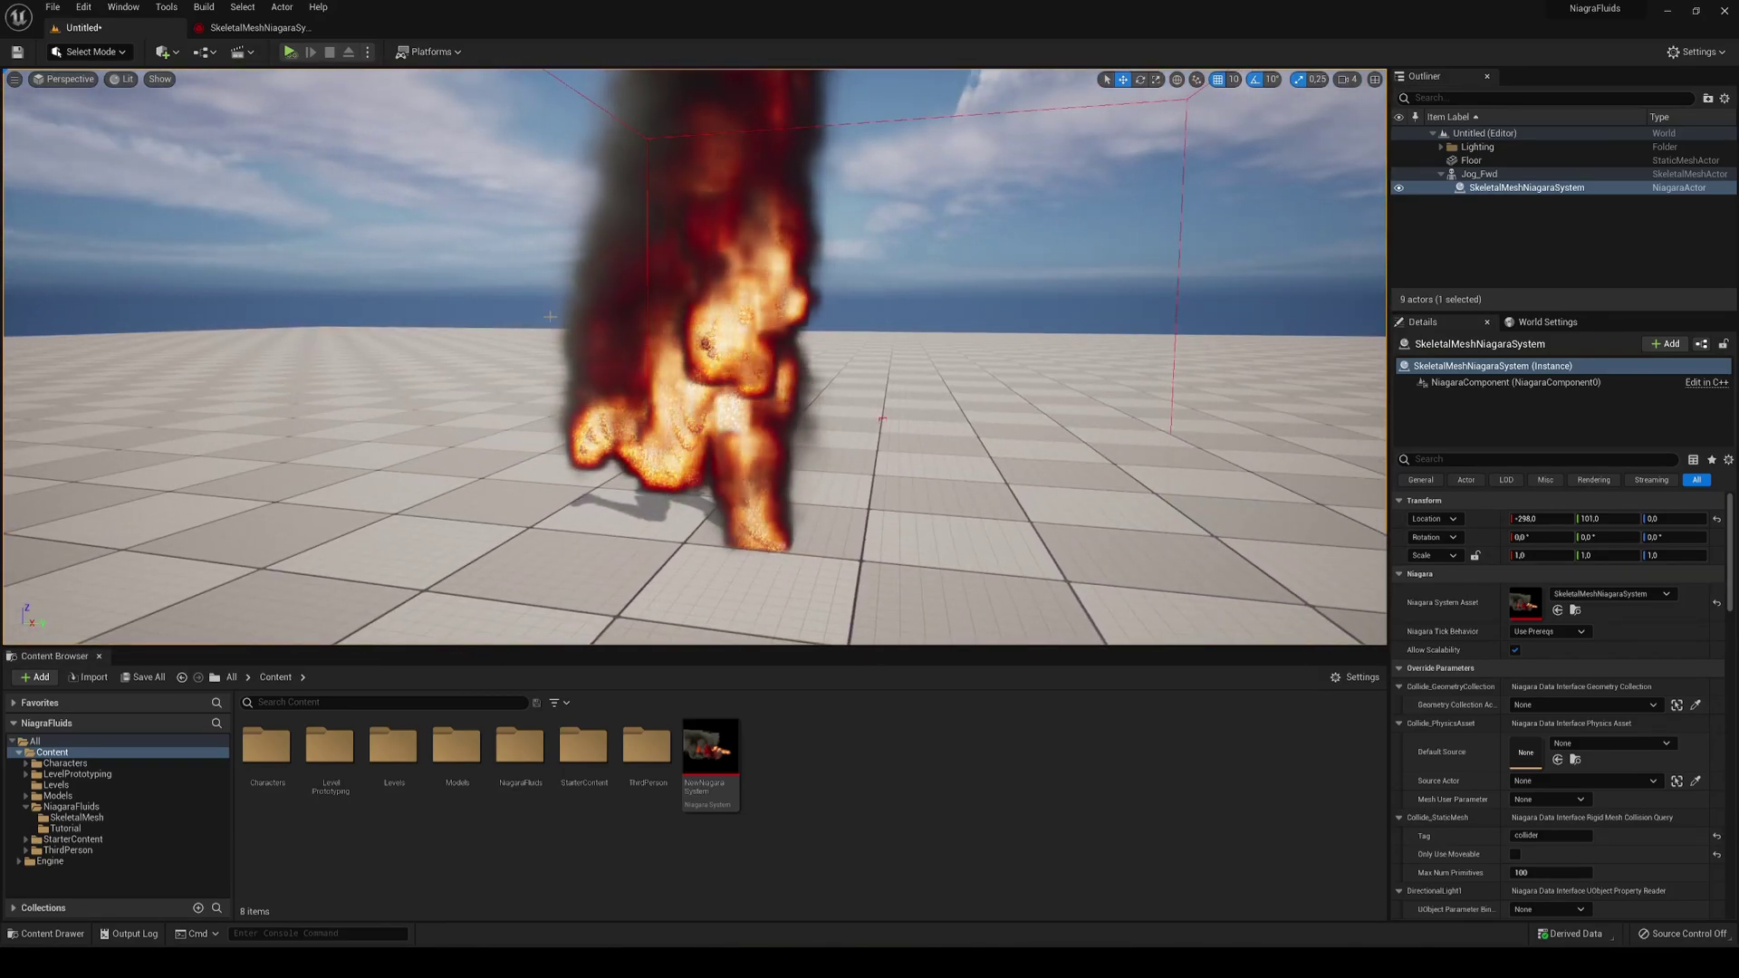
- Simulate the level to examine the fire on the running mannequin, and stop the simulation
left_click(309, 52)
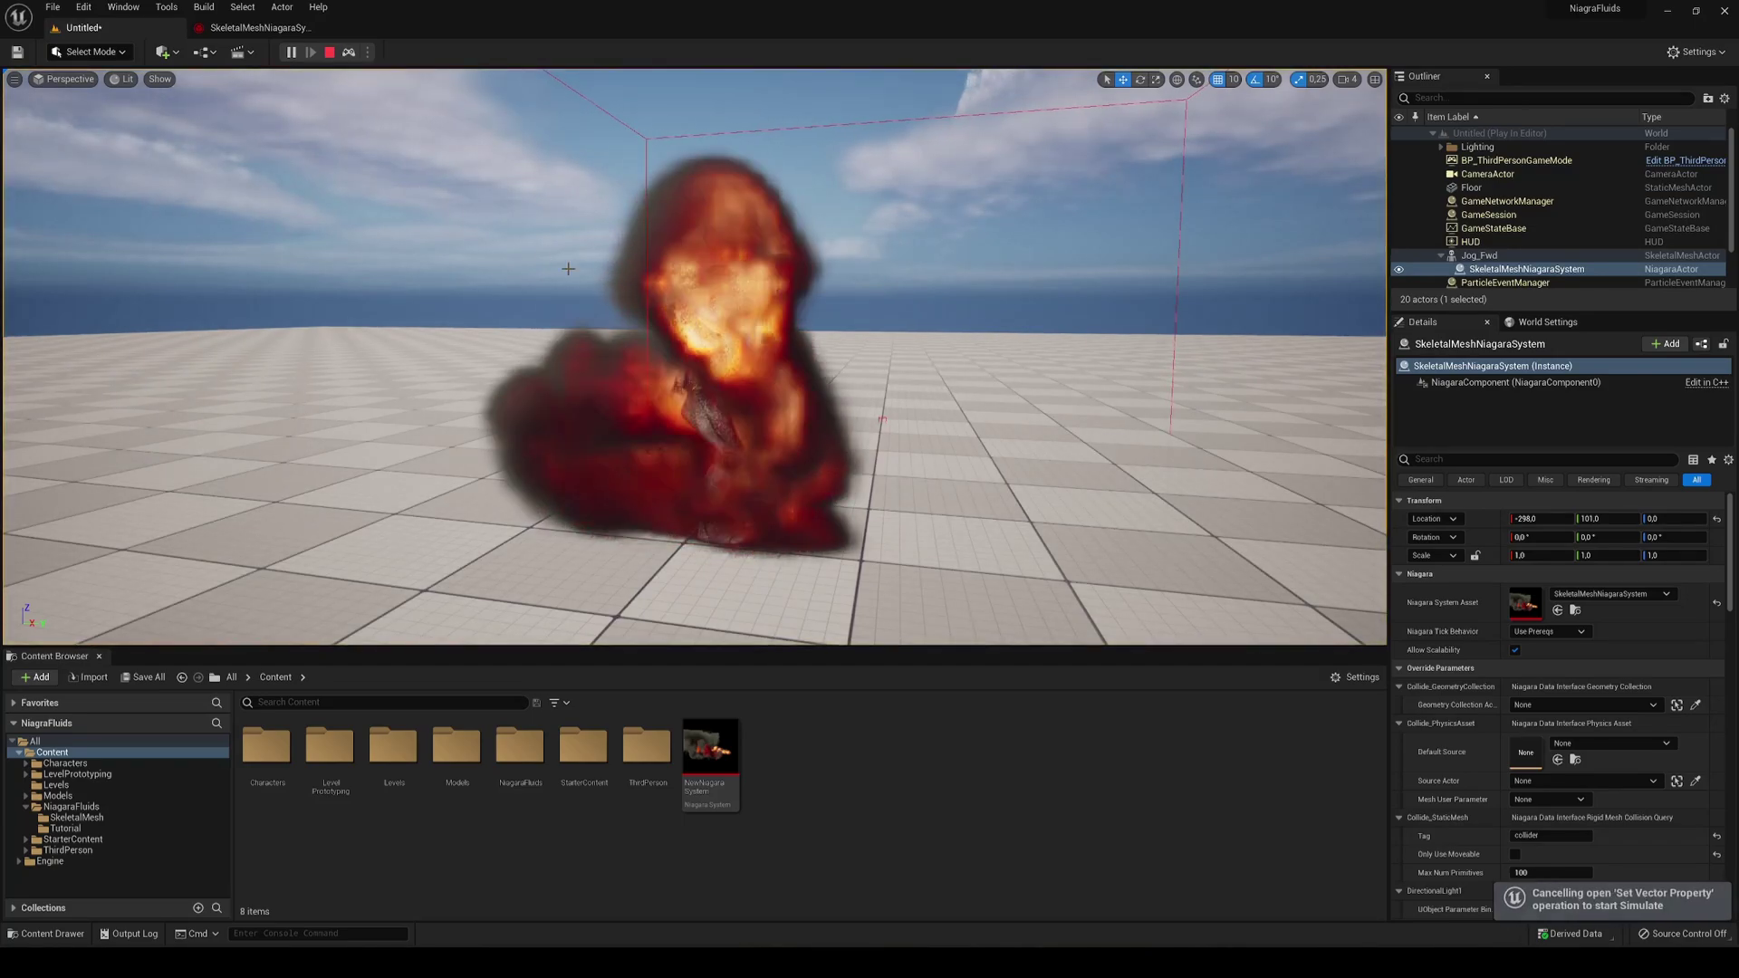
right_click_drag(628, 434, 628, 434)
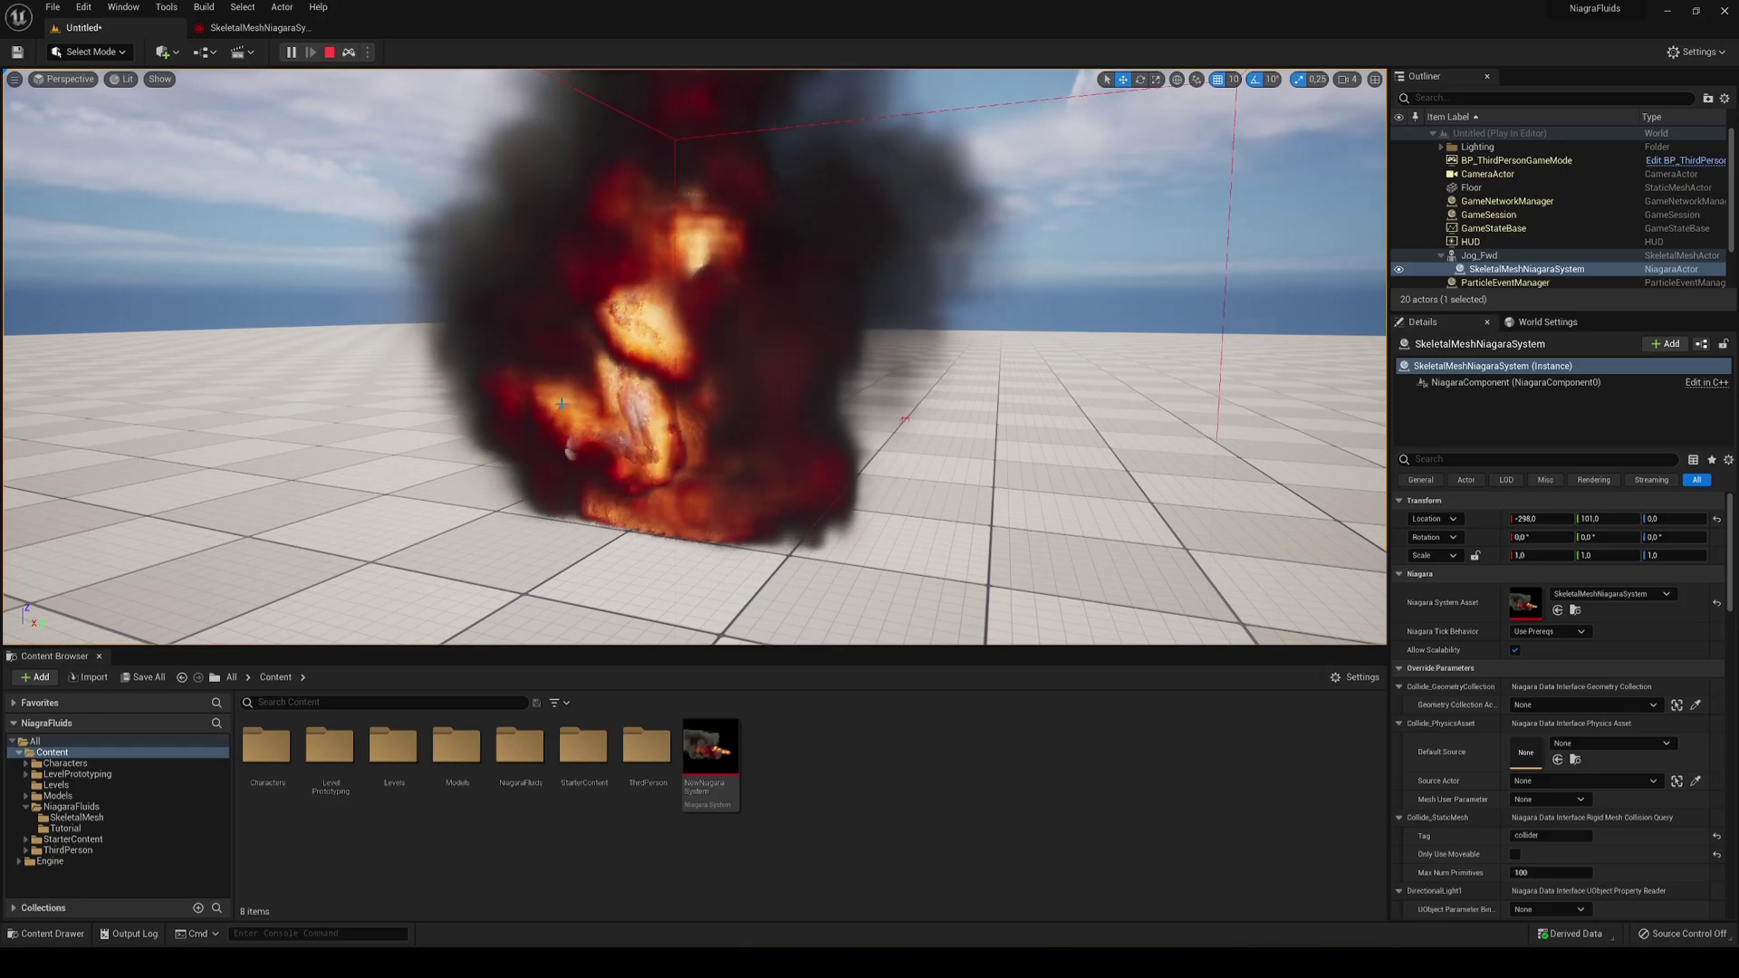
left_click(330, 52)
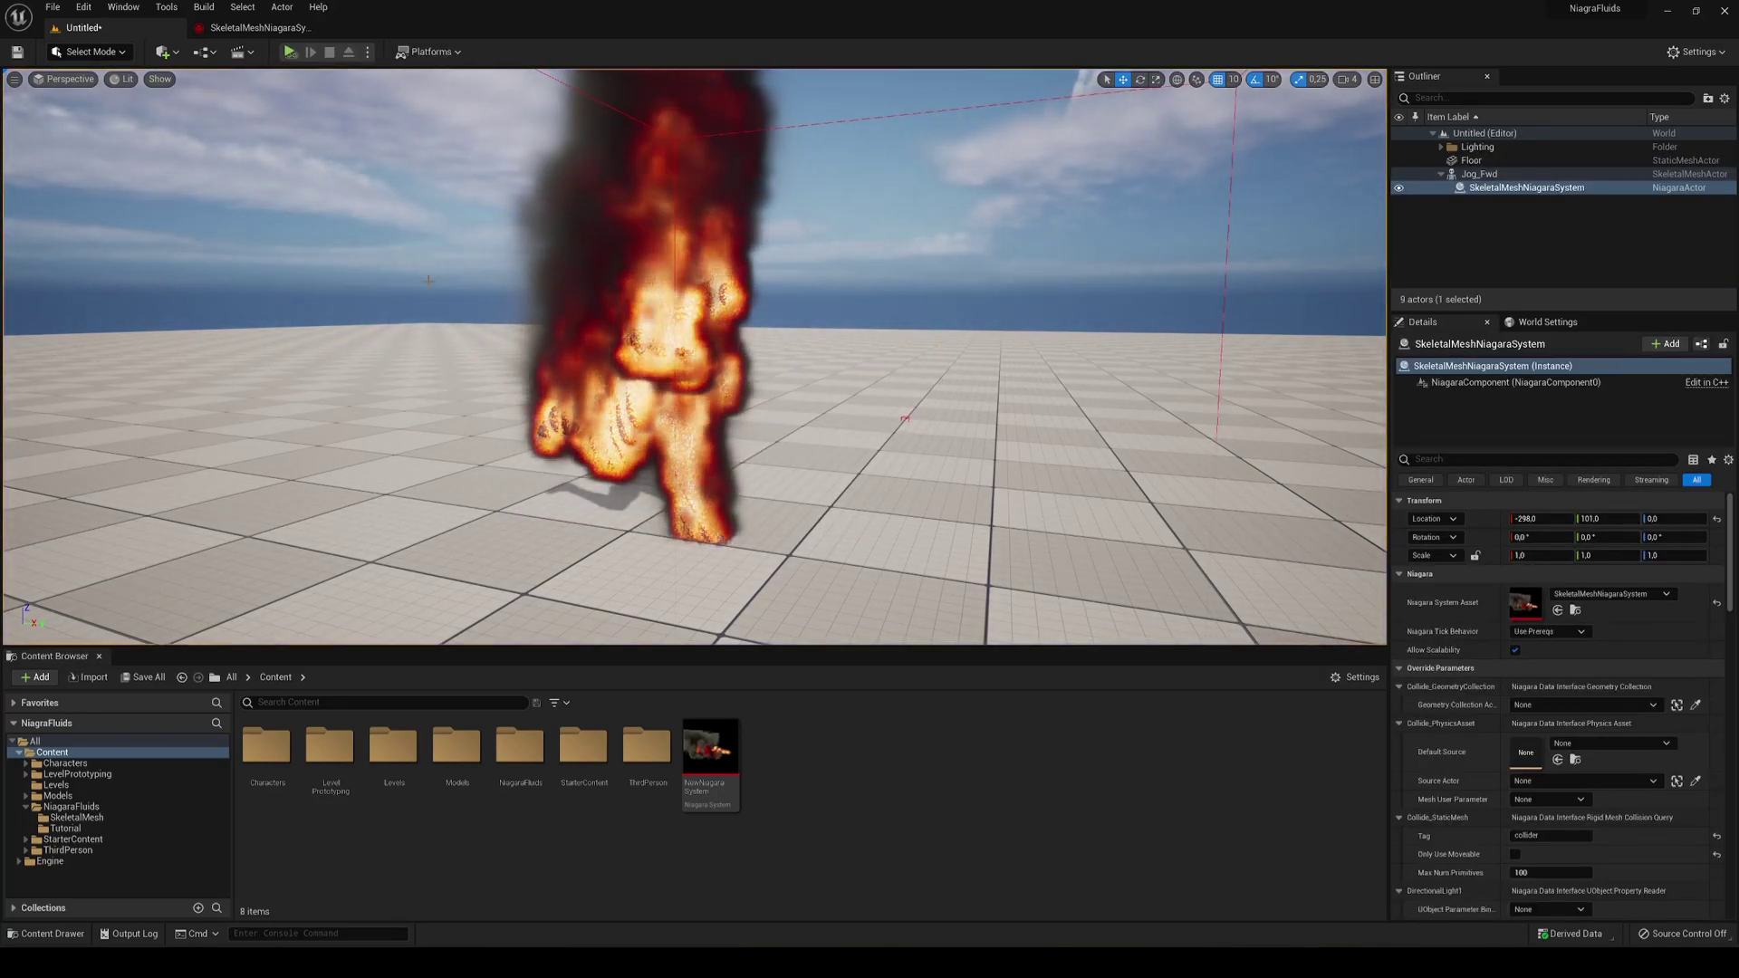
- In SkeletalMeshNiagaraSystem, set Lifetime Max of ParticleSourceEmitter's Initialize Particle module to 0,1
key("ctrl+e")
scroll(815, 295, "down", 2)
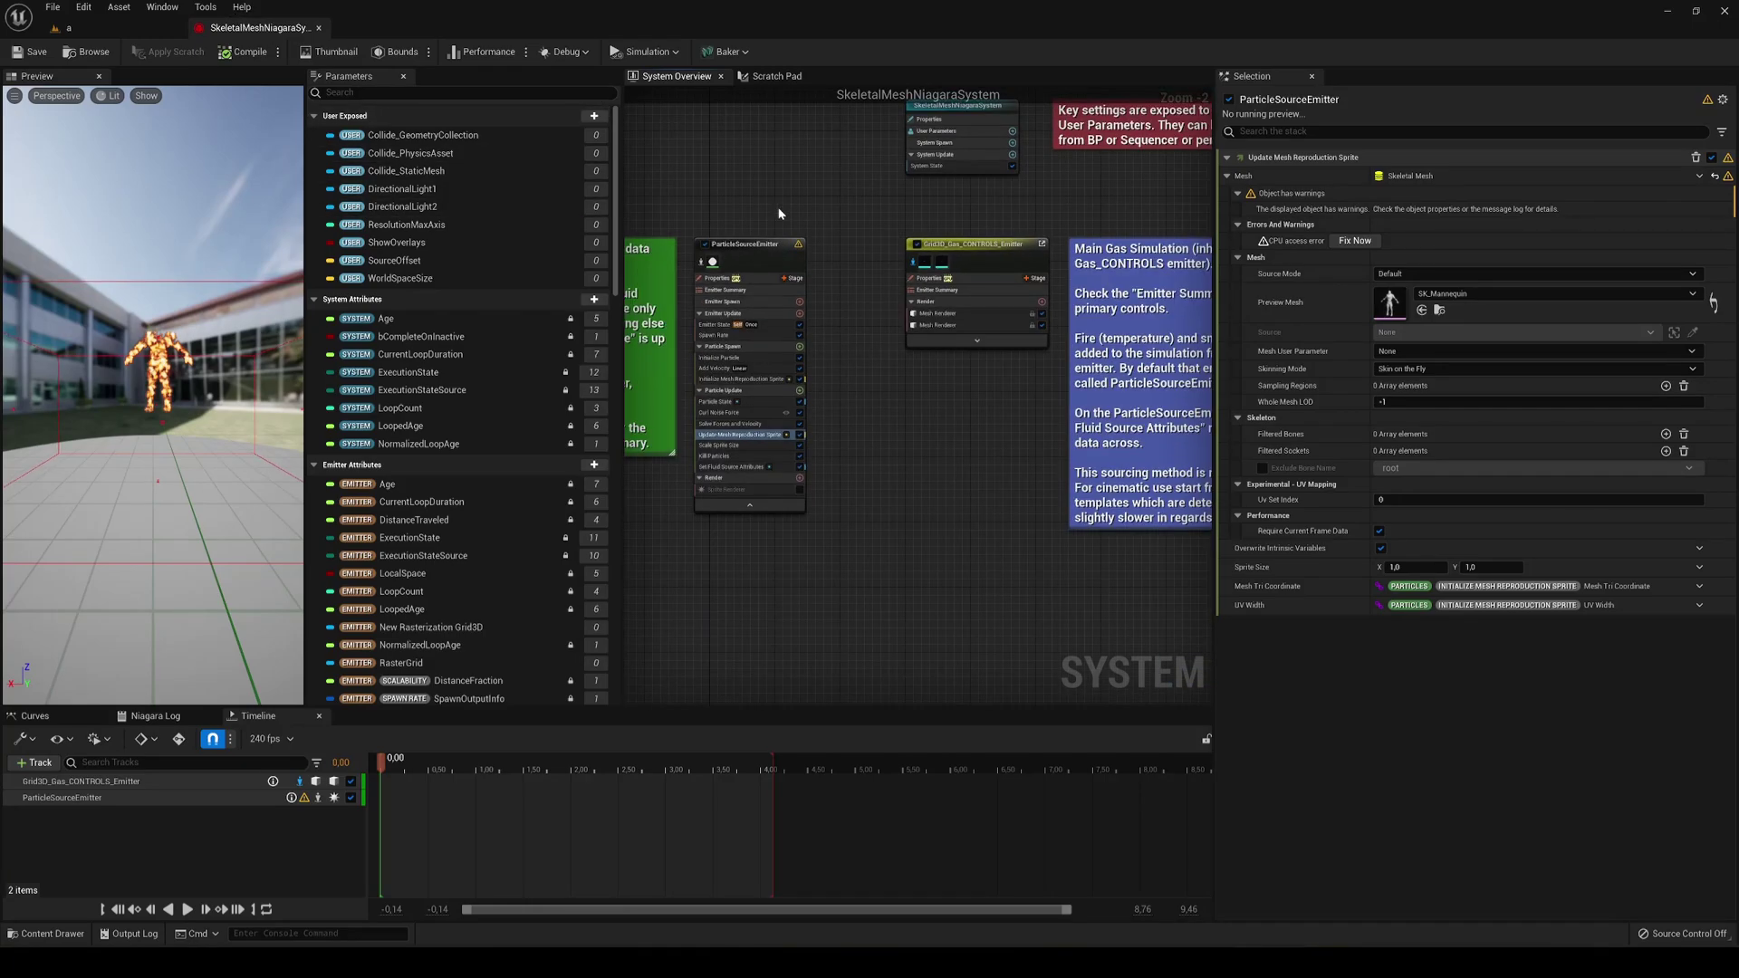
key("Home")
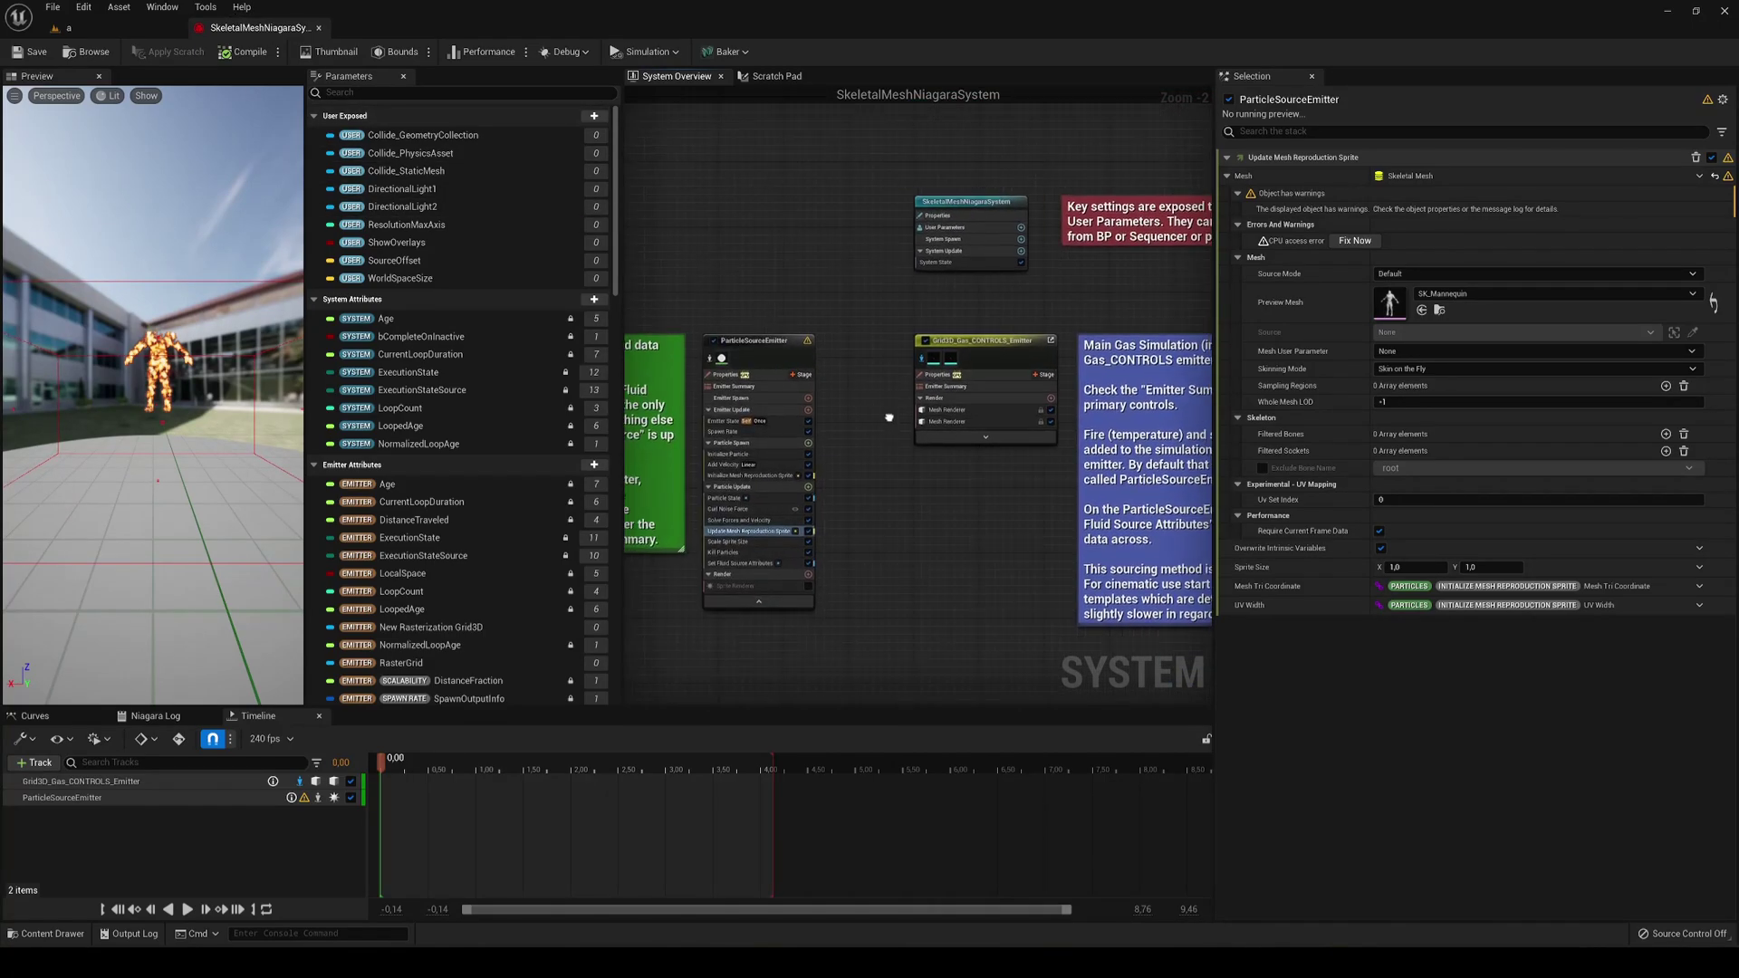
left_click(752, 453)
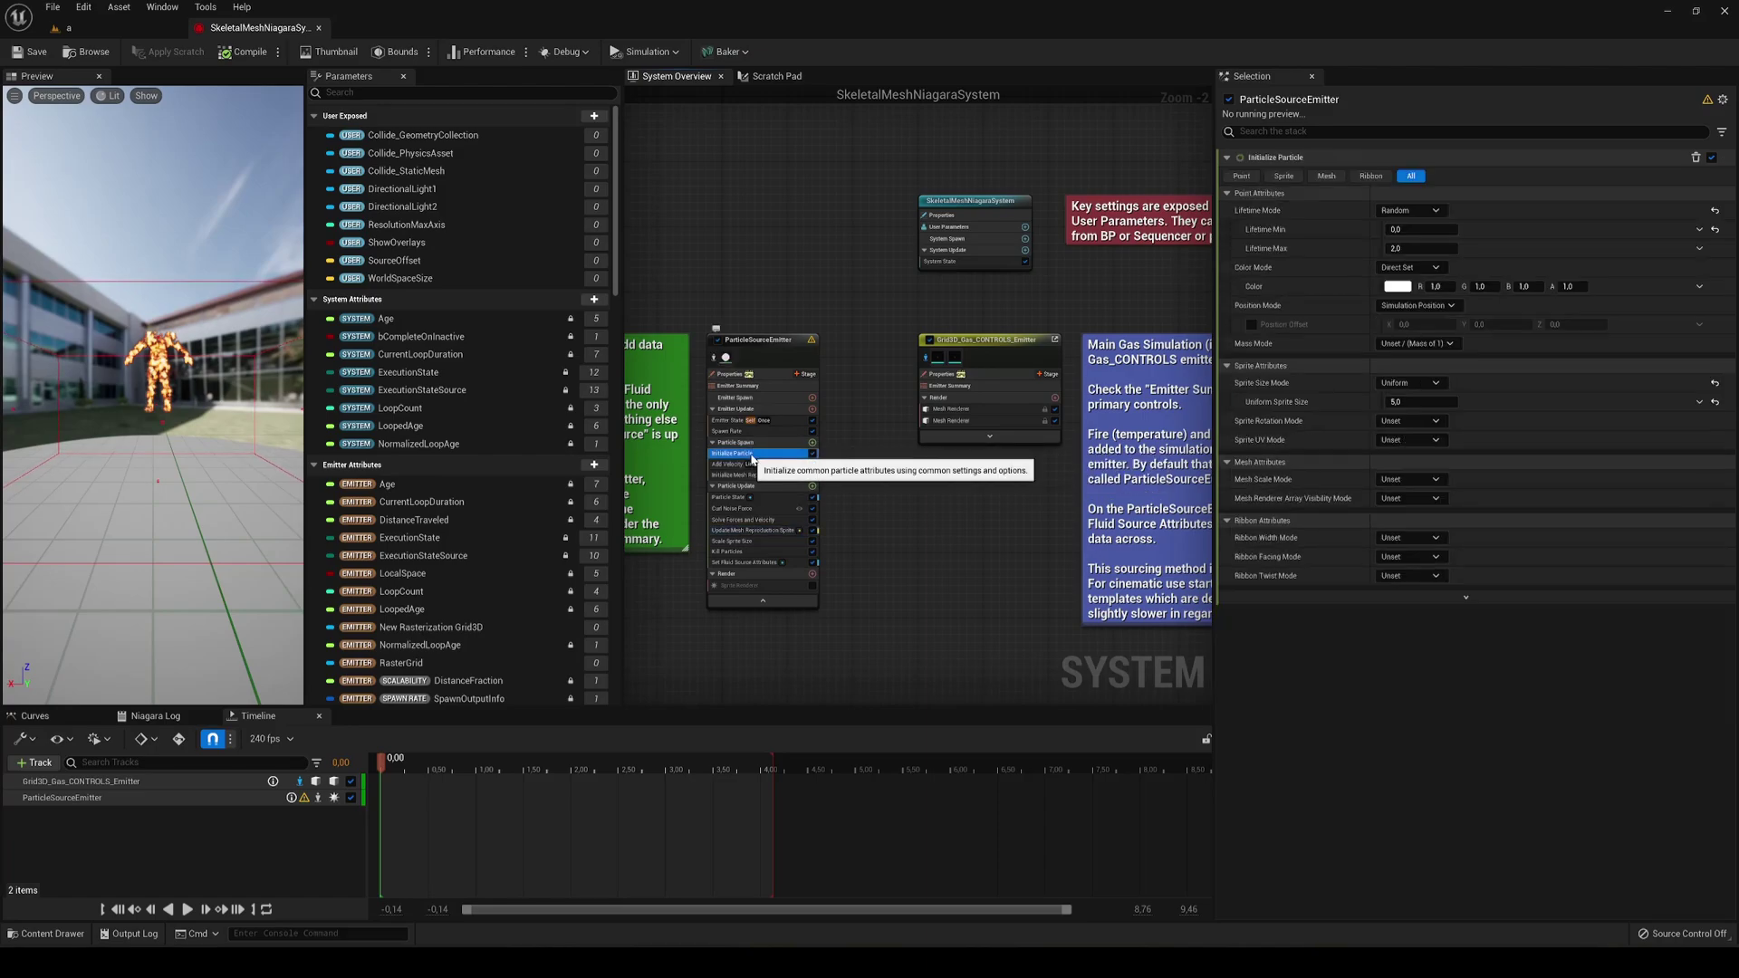
left_click(1423, 248)
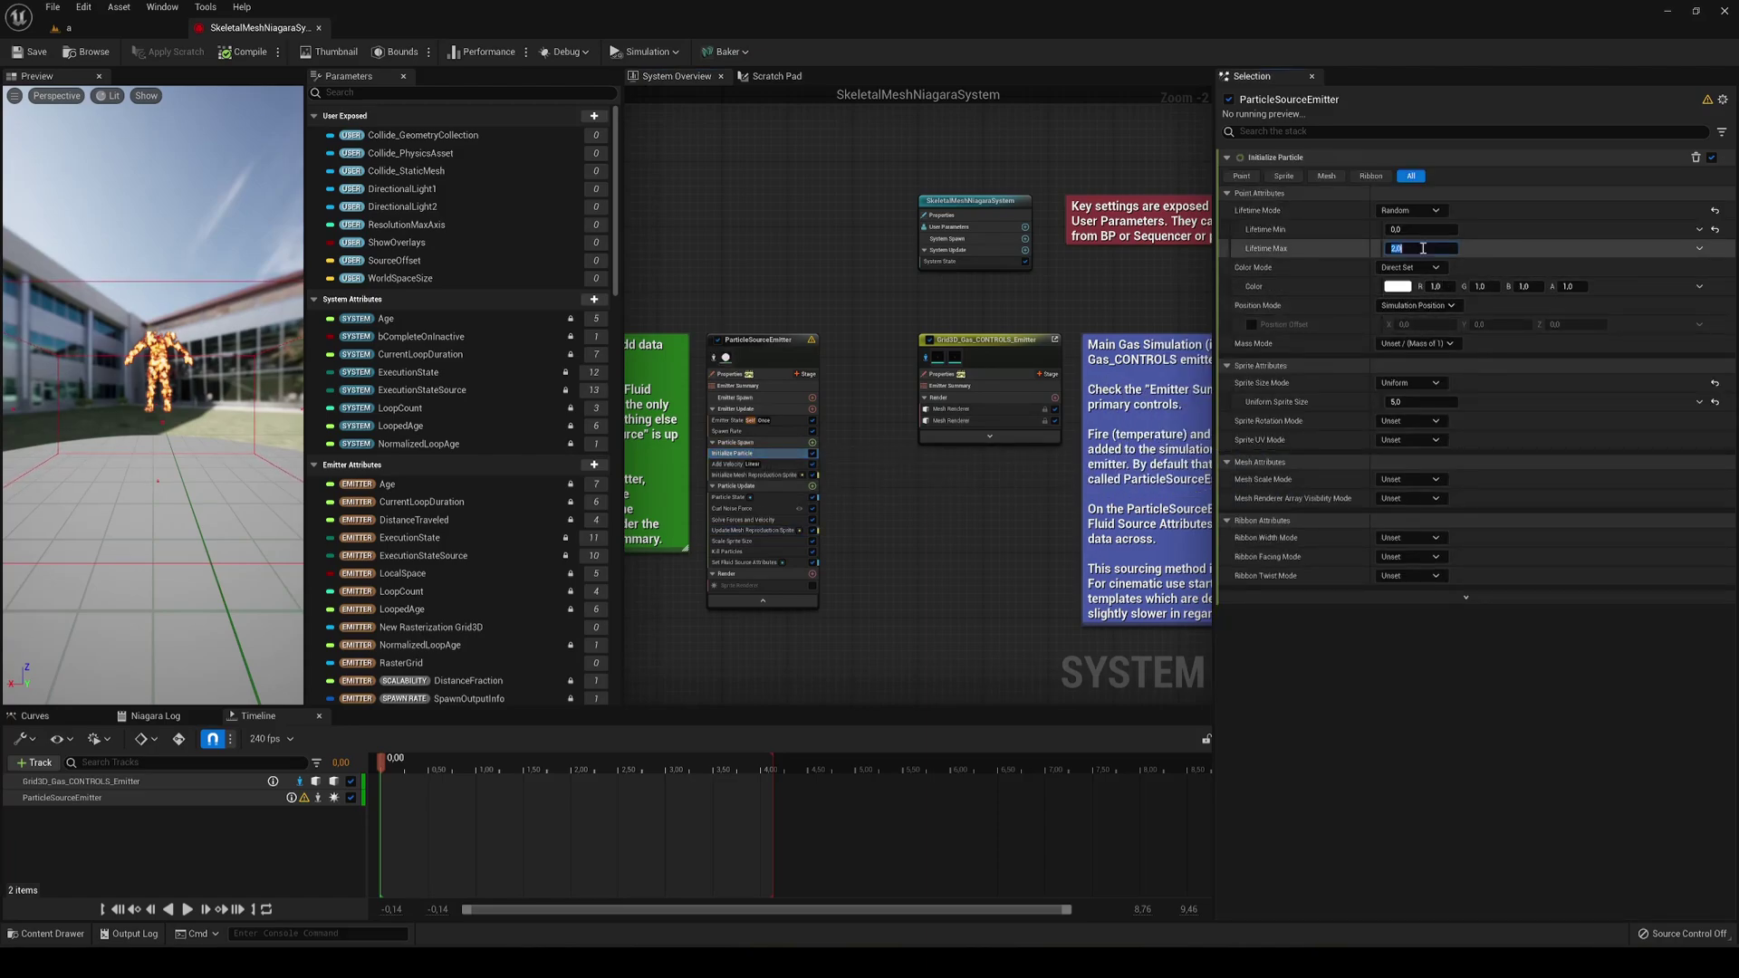
type("0,1")
key("Return")
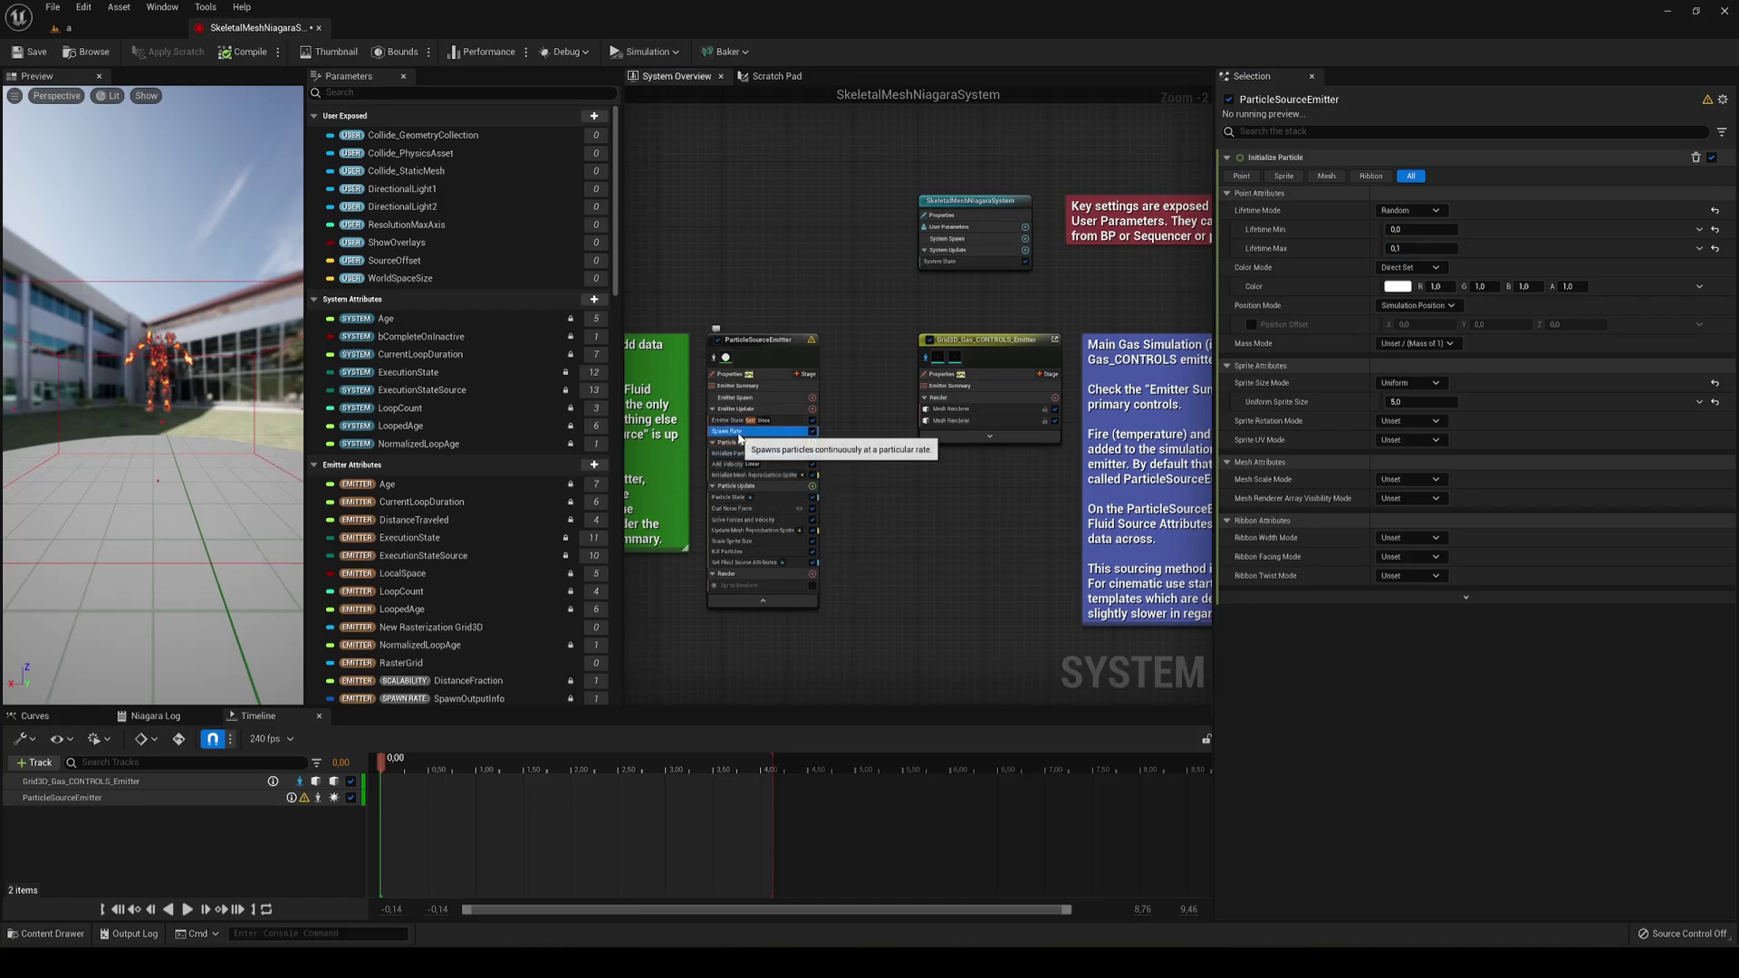
- Set ParticleSourceEmitter's SpawnRate to 7000,0, then simulate the level to check the fire and stop the simulation
left_click(736, 431)
left_click(1394, 178)
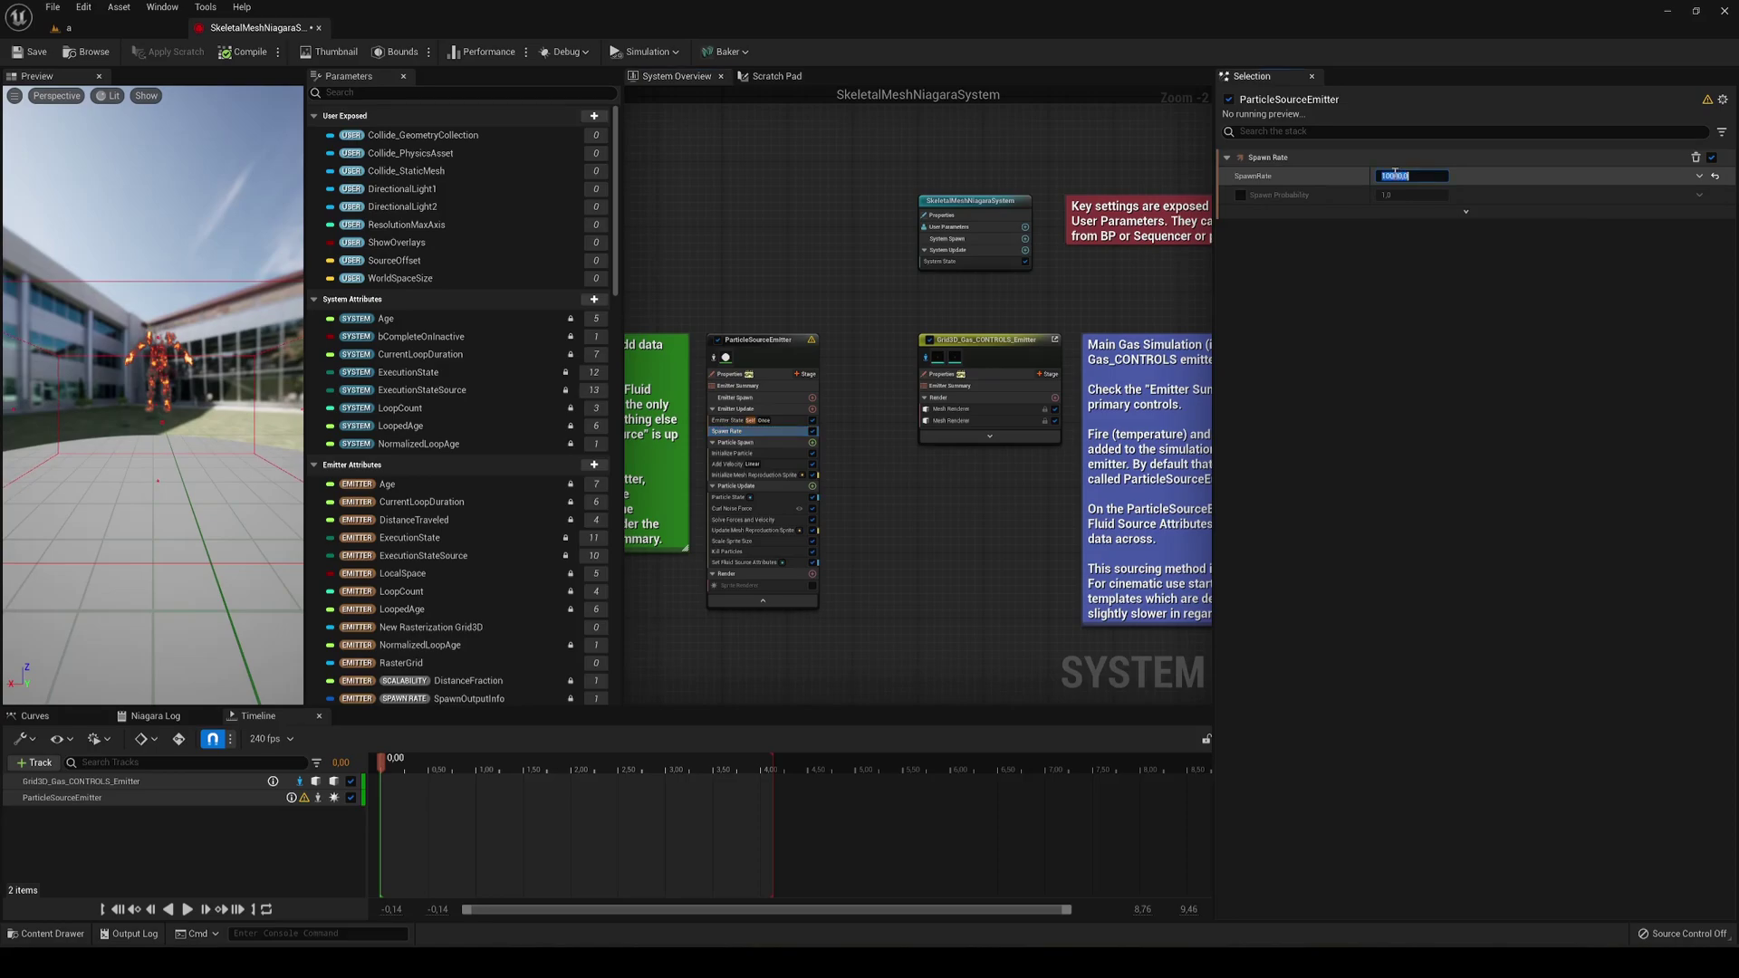
left_click(1391, 177)
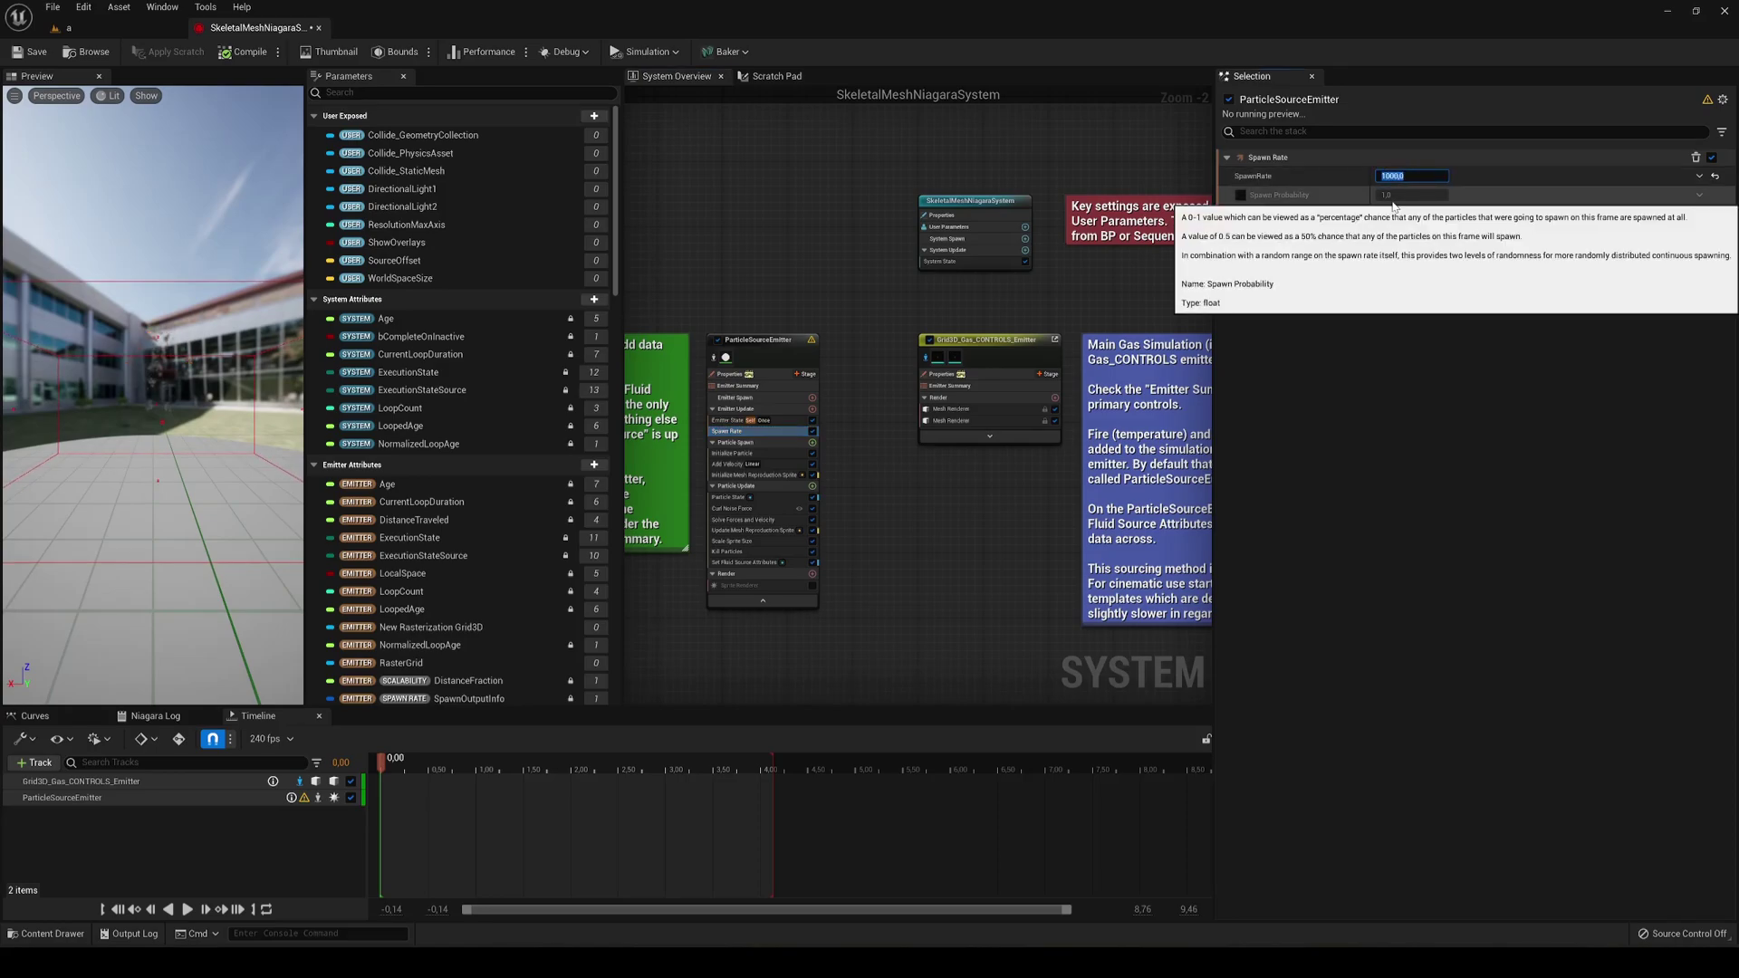
left_click(1383, 176)
right_click(1384, 175)
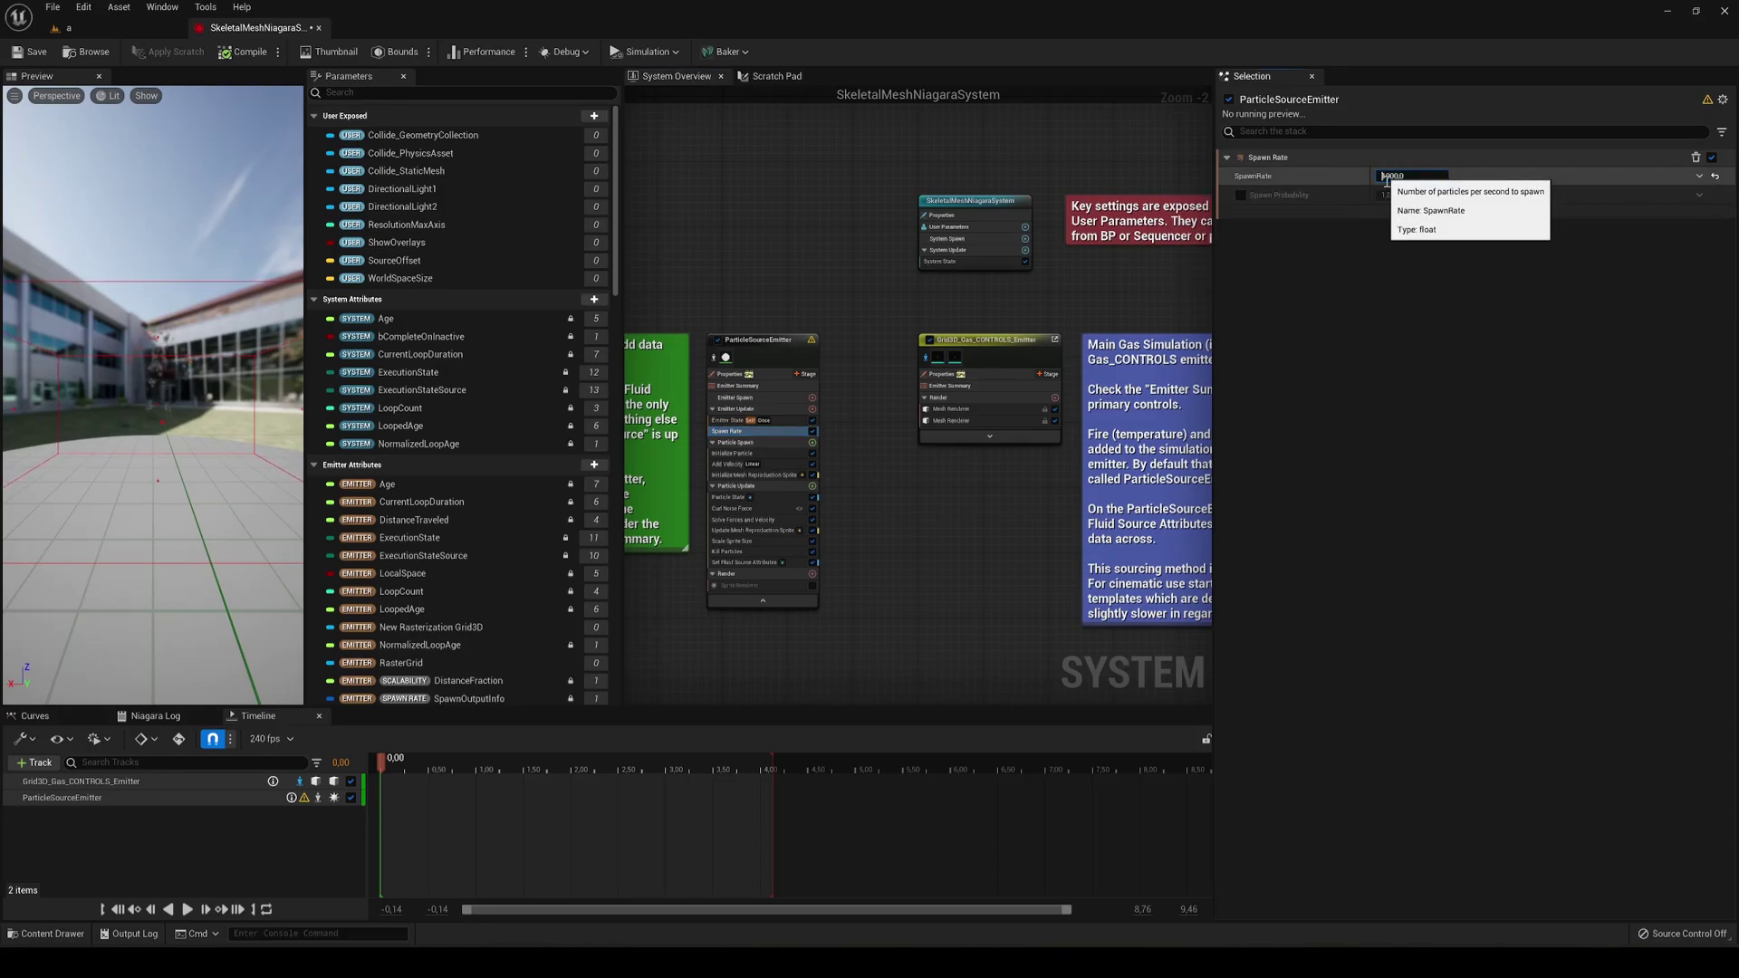
left_click(1394, 224)
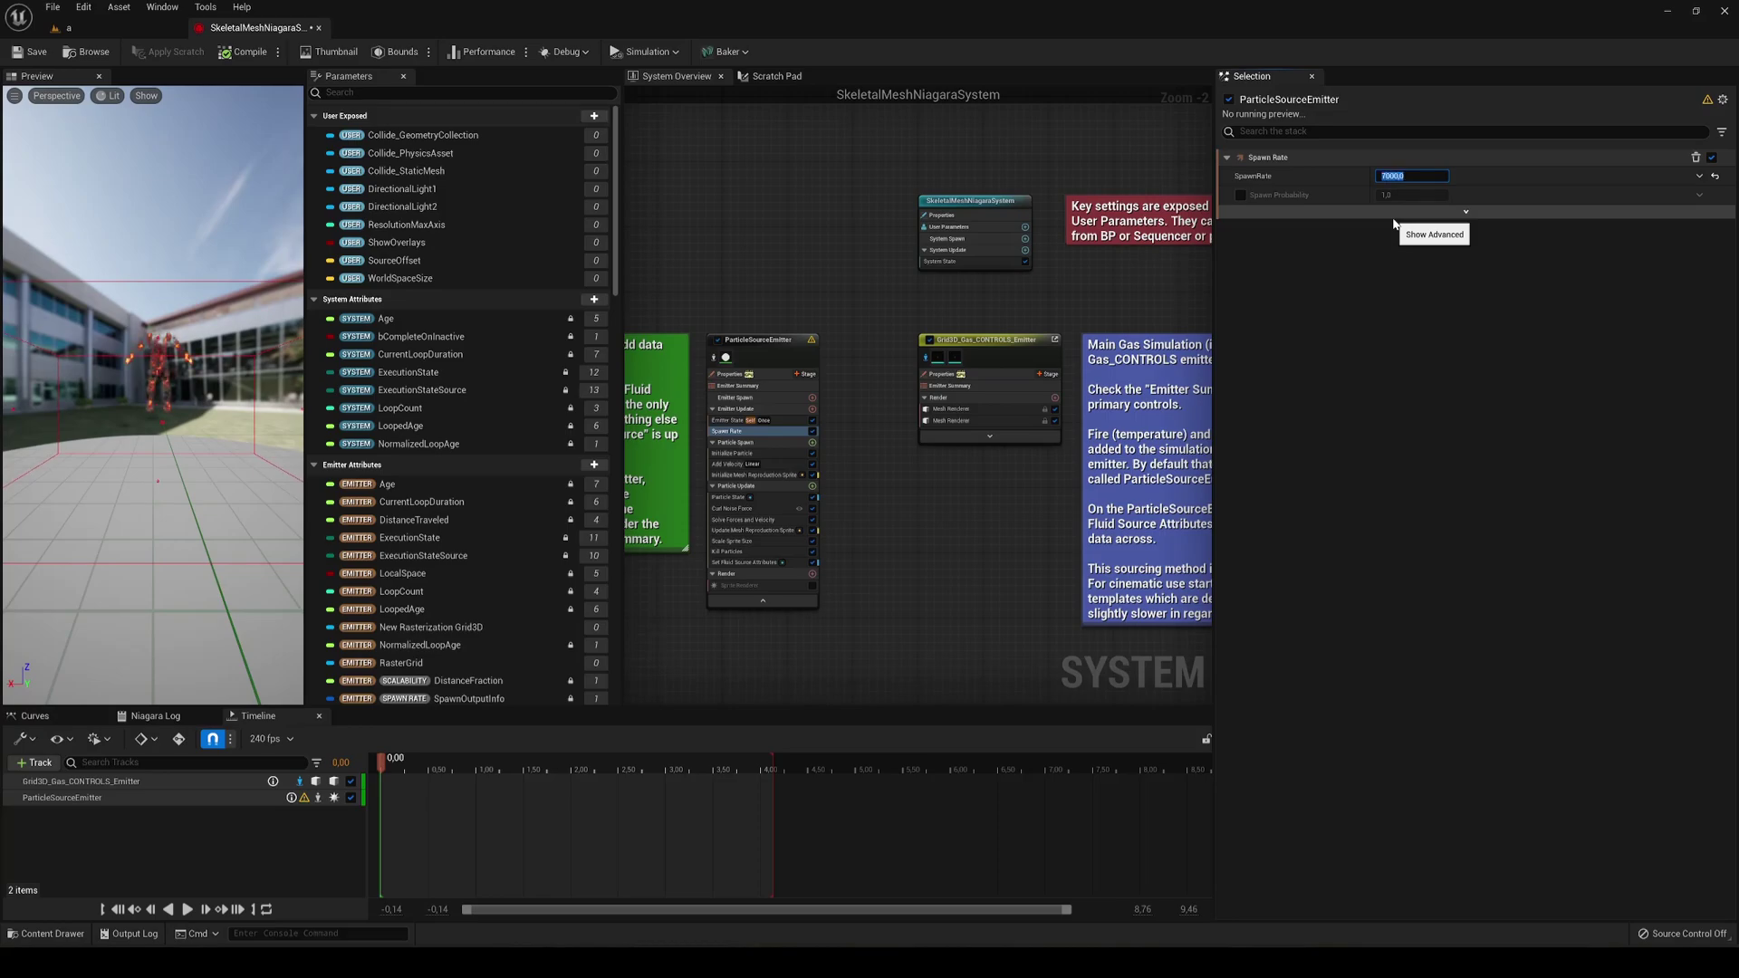
key("Return")
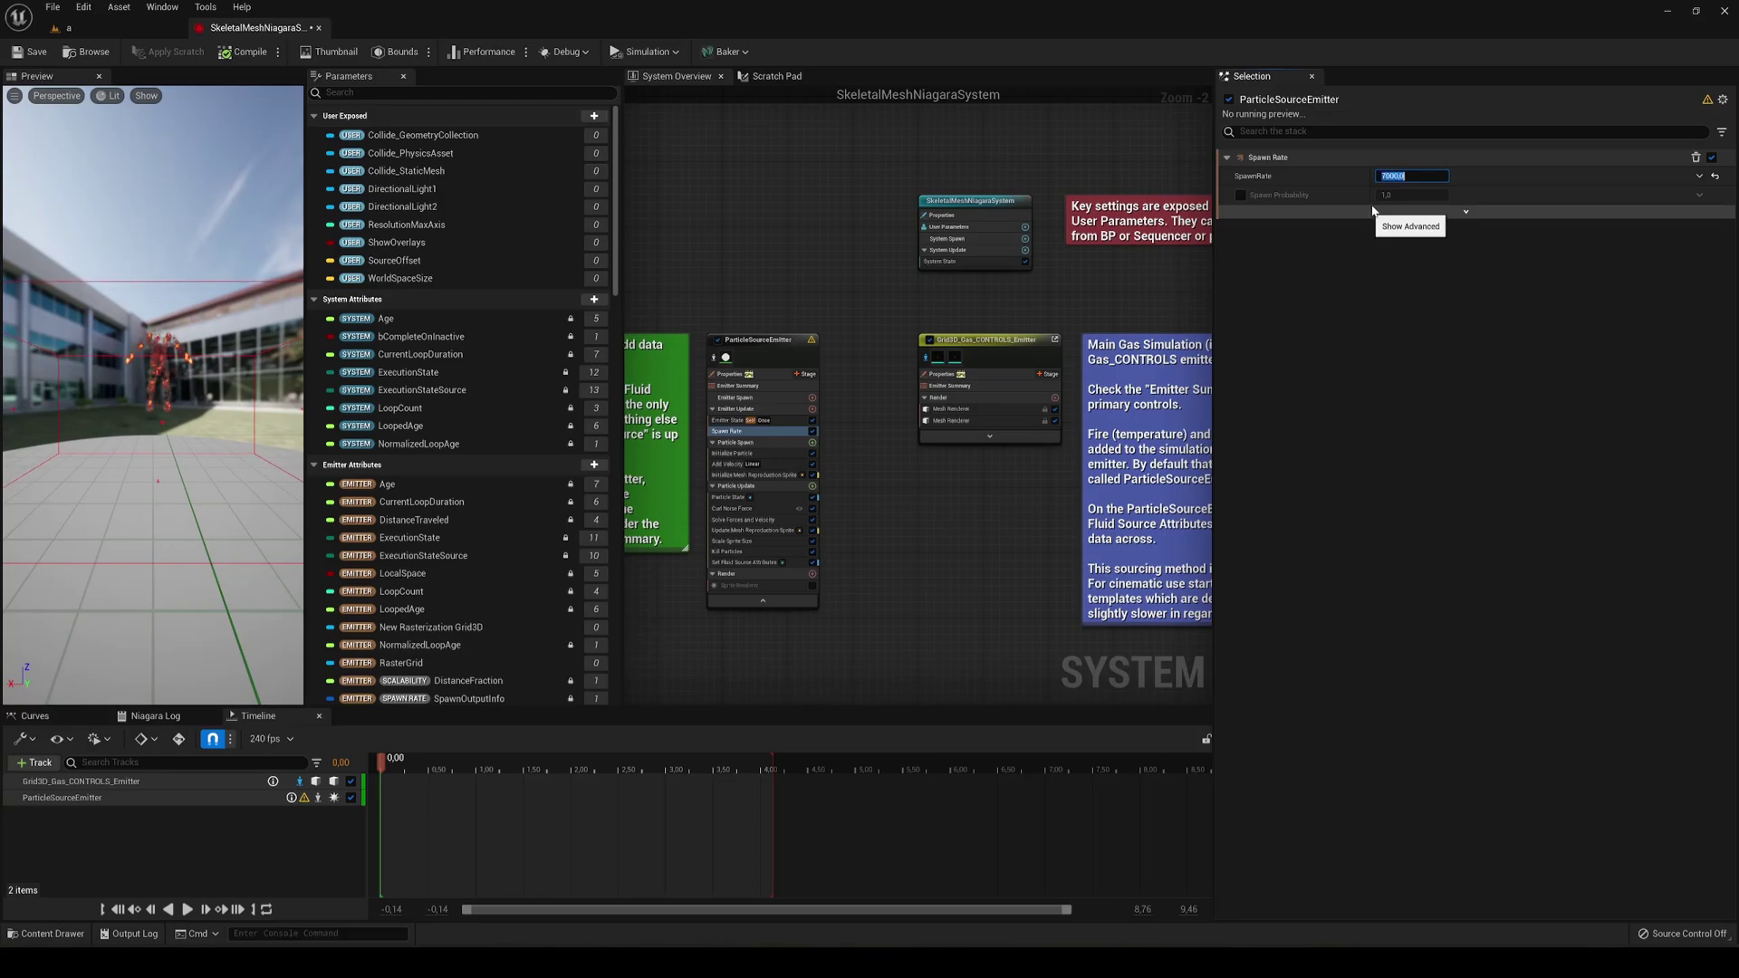
left_click(86, 29)
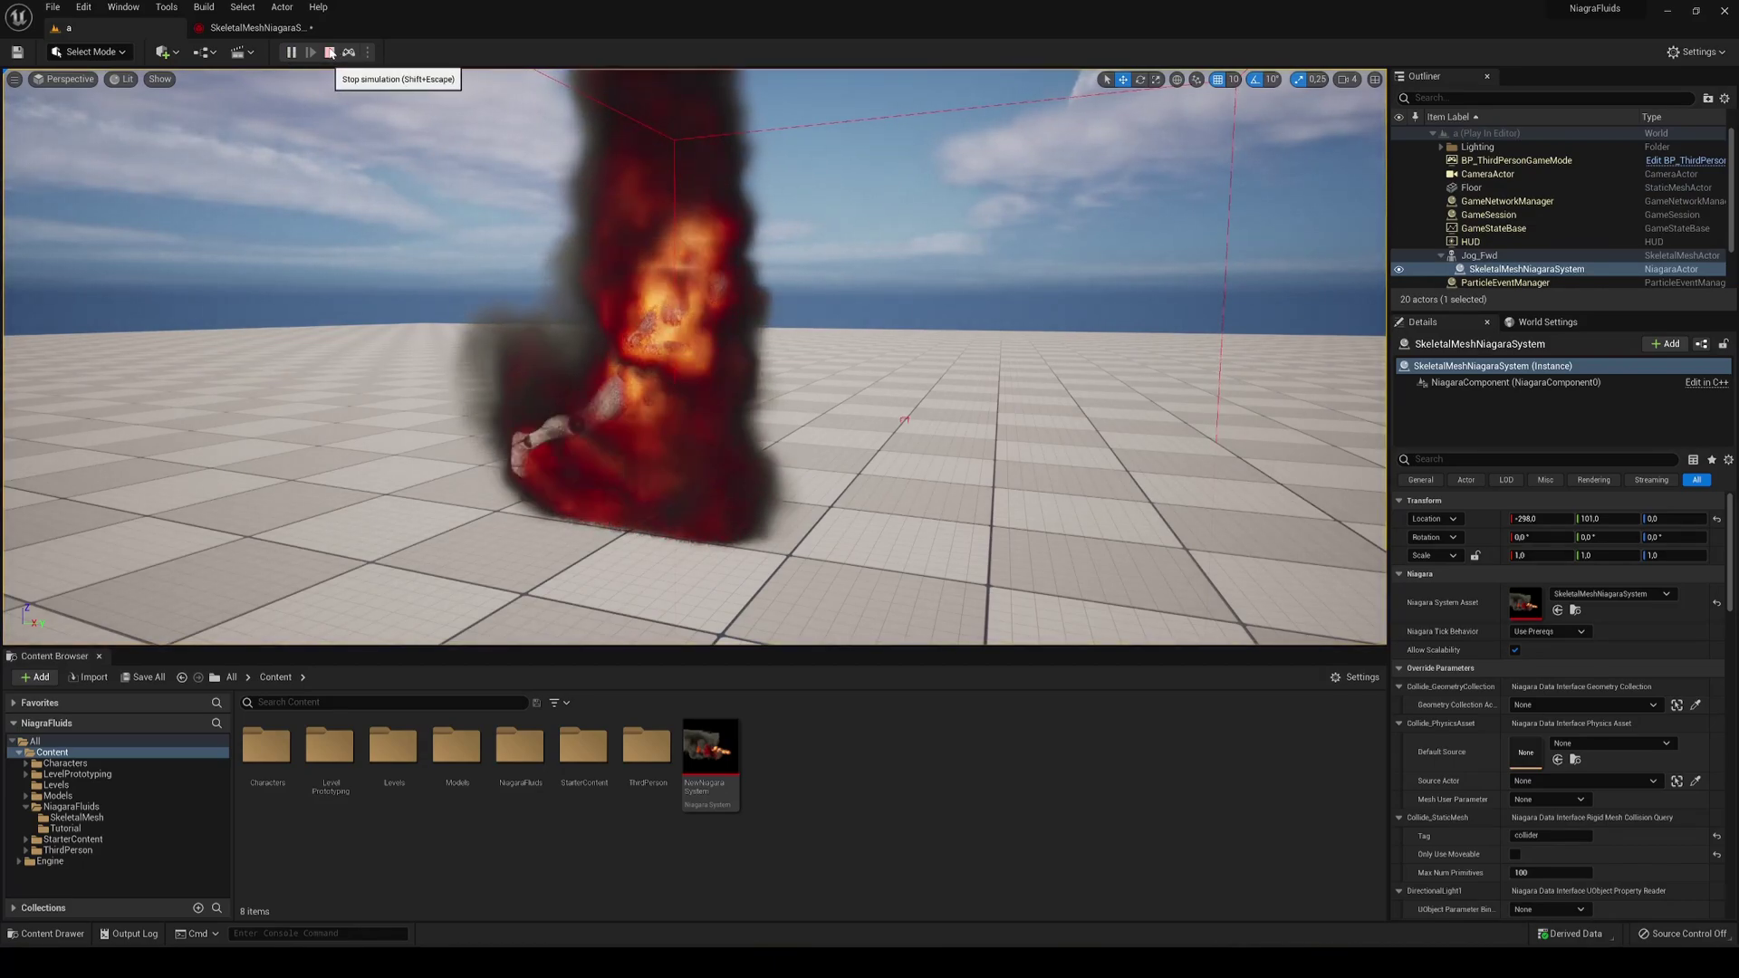
left_click(330, 52)
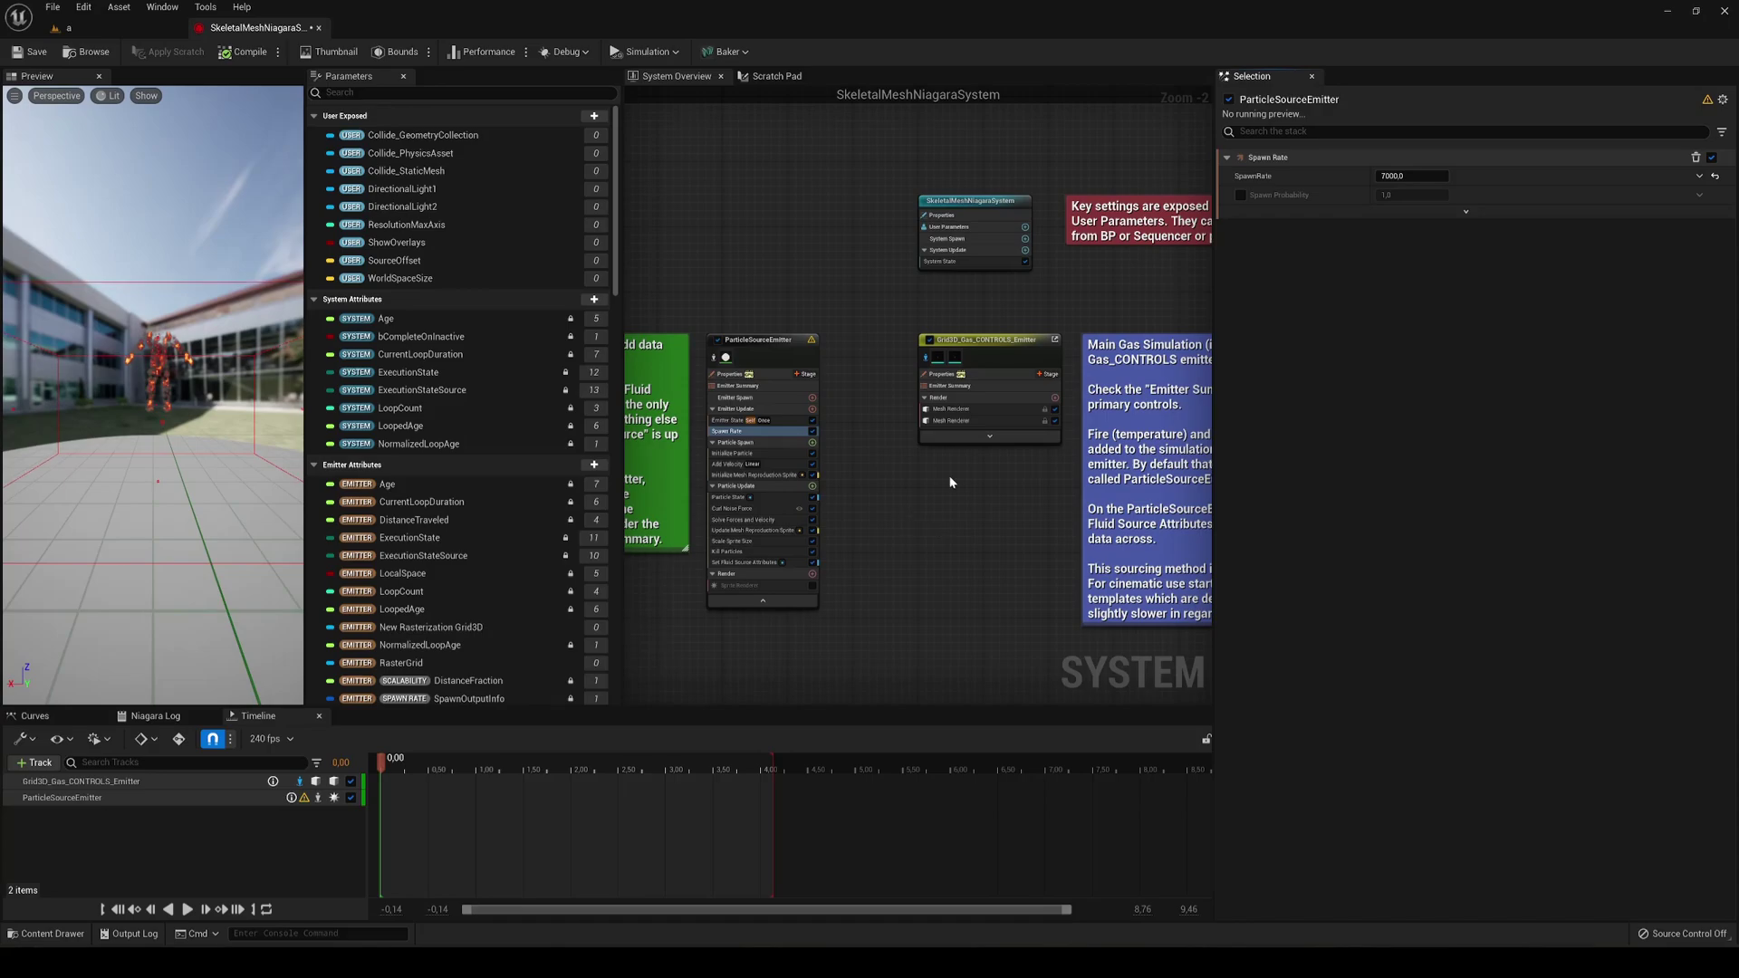
- On Grid3D_Gas_CONTROLS_Emitter, set Density Mult to 20,0 and Velocity Mult to 0,1, and preview the fire in the level
left_click(980, 348)
right_click_drag(946, 507, 878, 531)
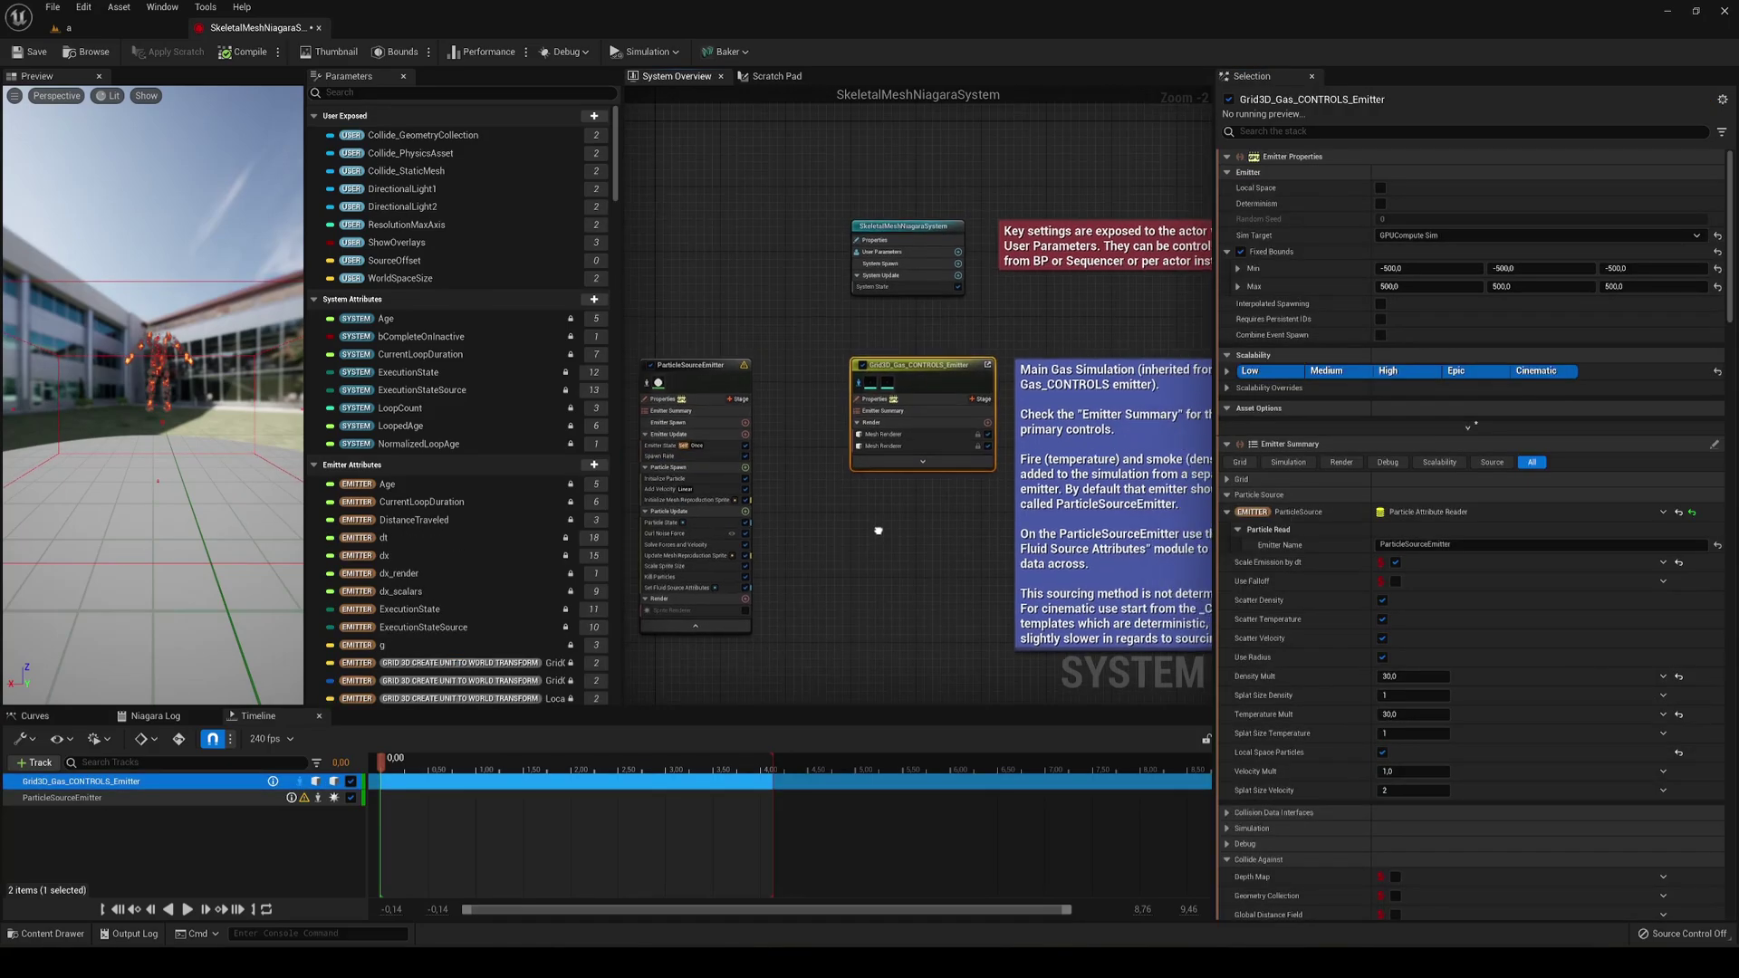
scroll(1280, 611, "down", 2)
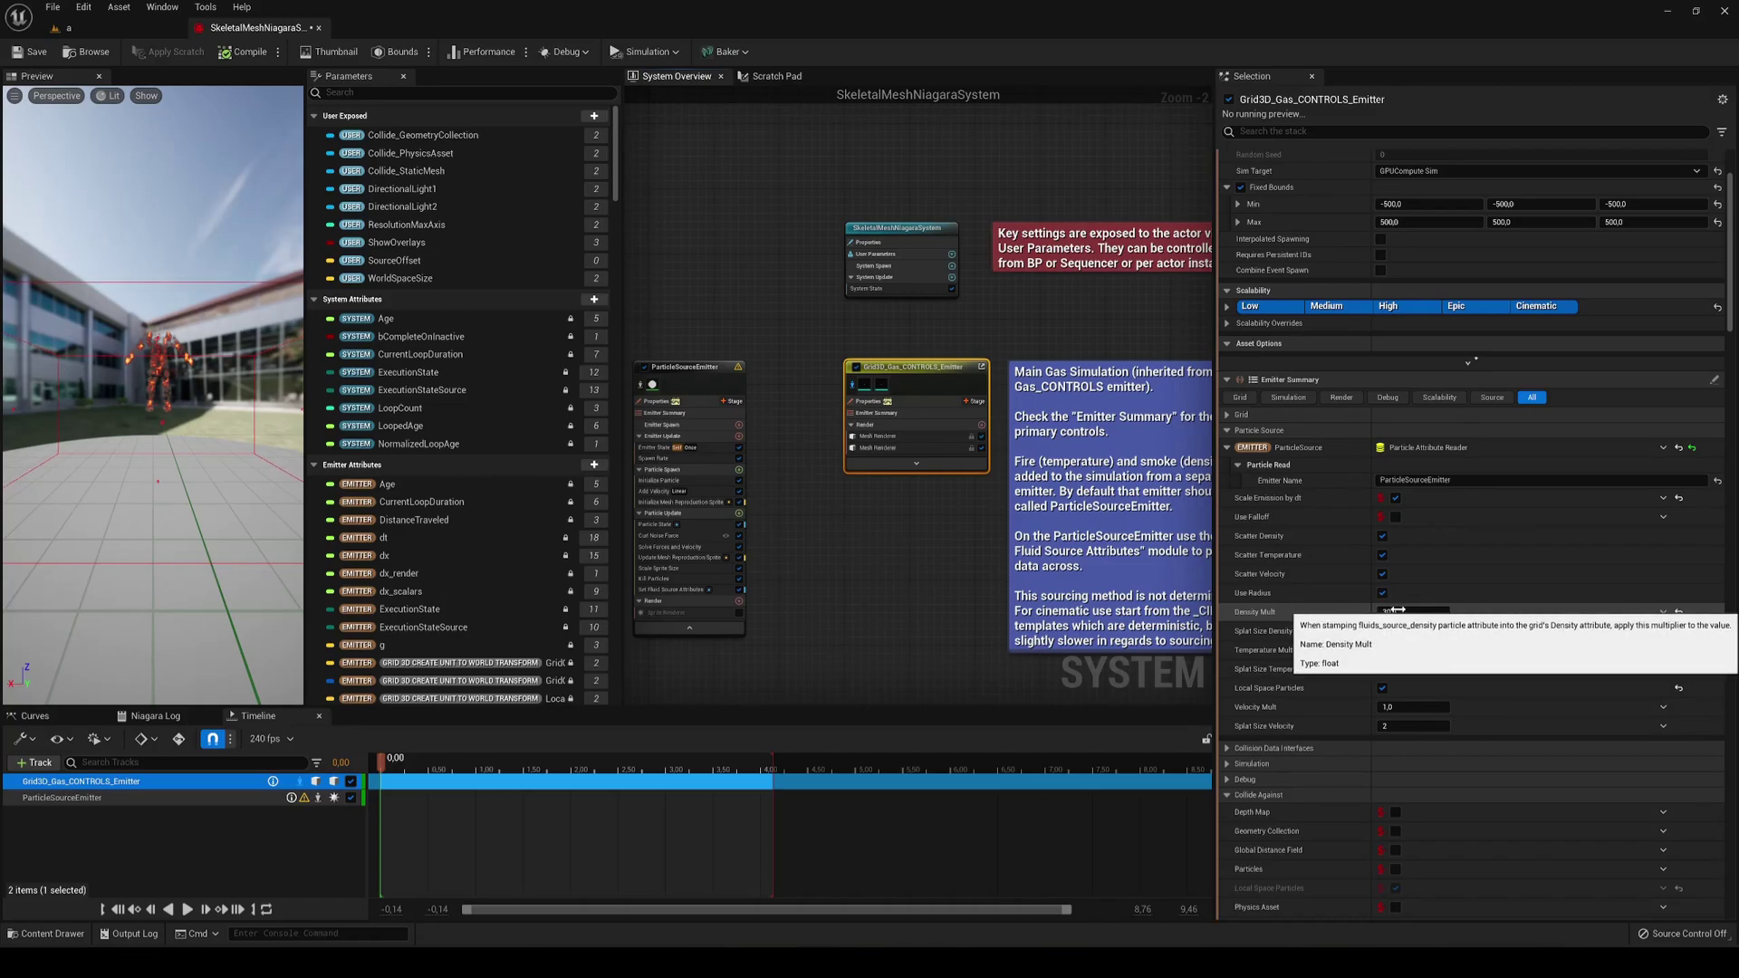
left_click(1398, 612)
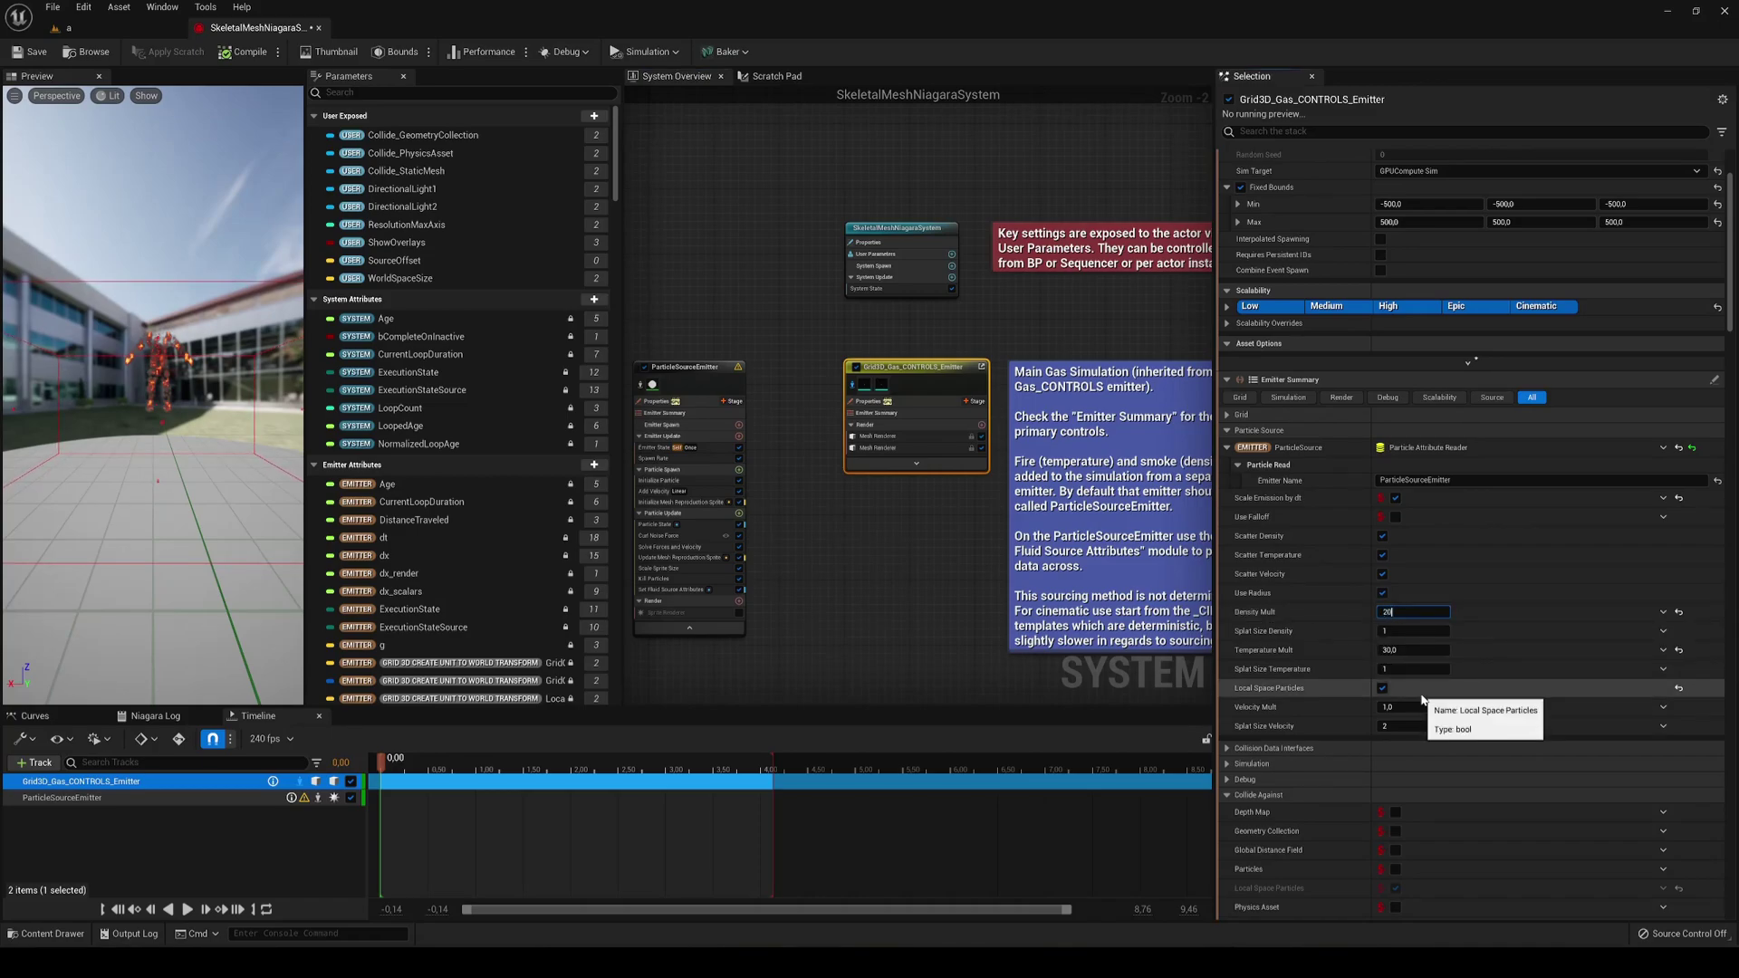
scroll(1324, 605, "down", 5)
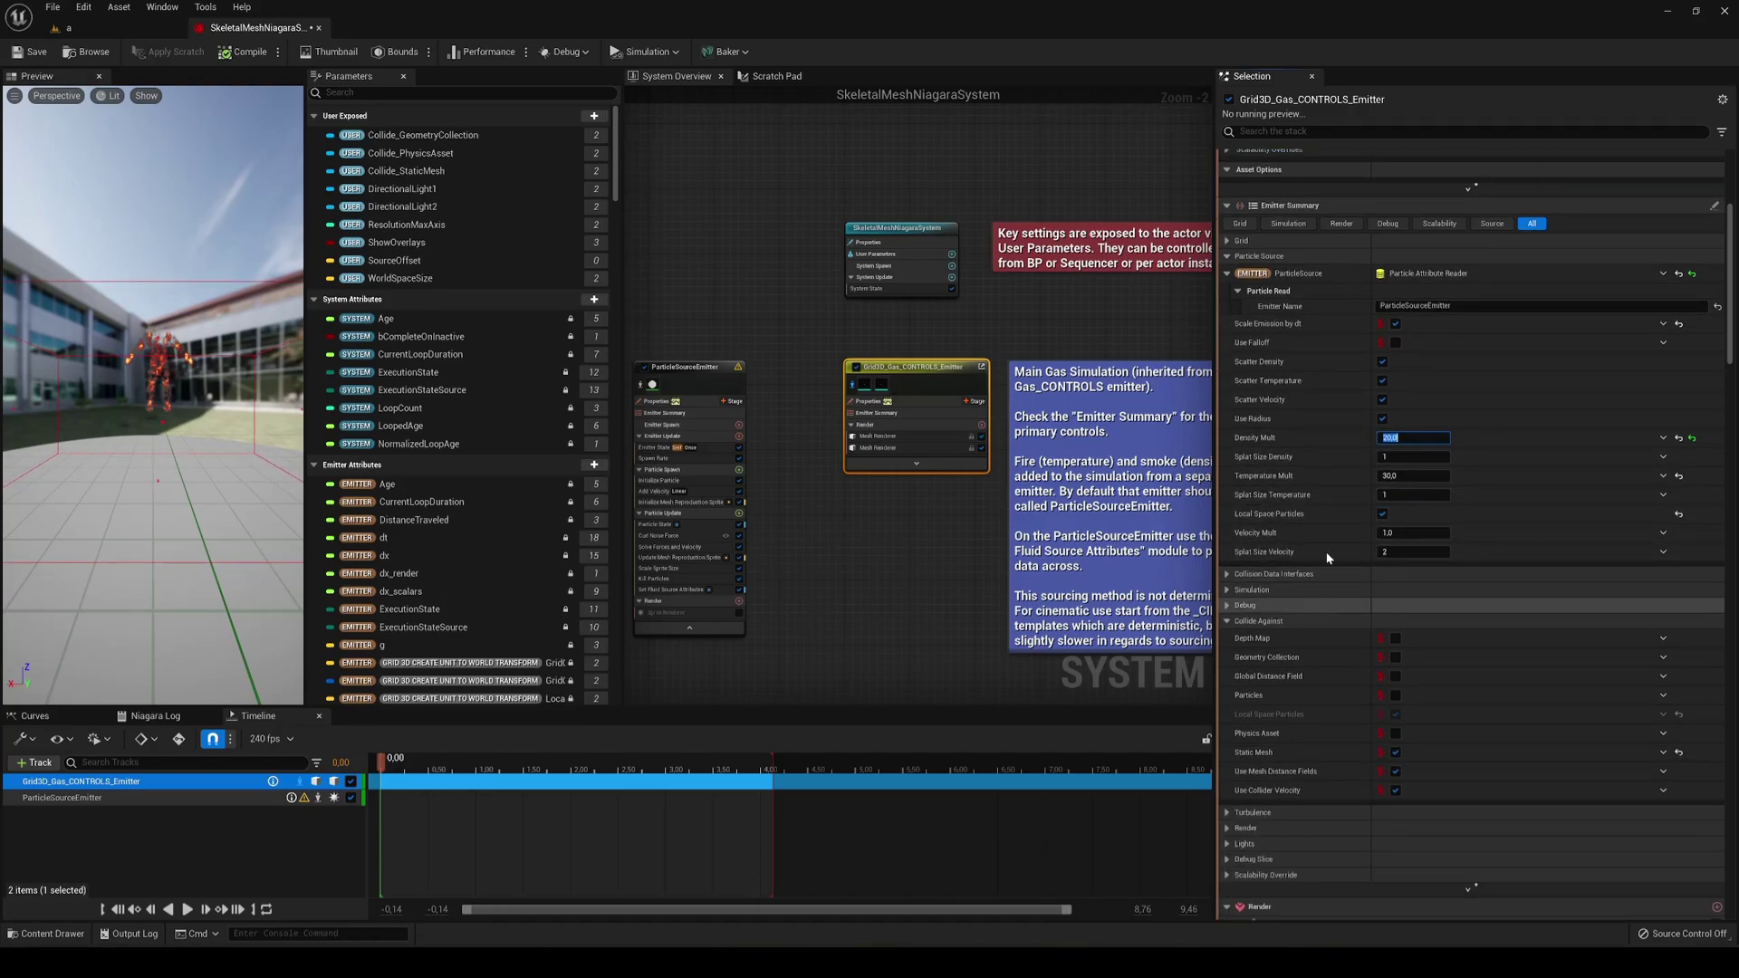
scroll(1327, 552, "down", 3)
left_click(1400, 402)
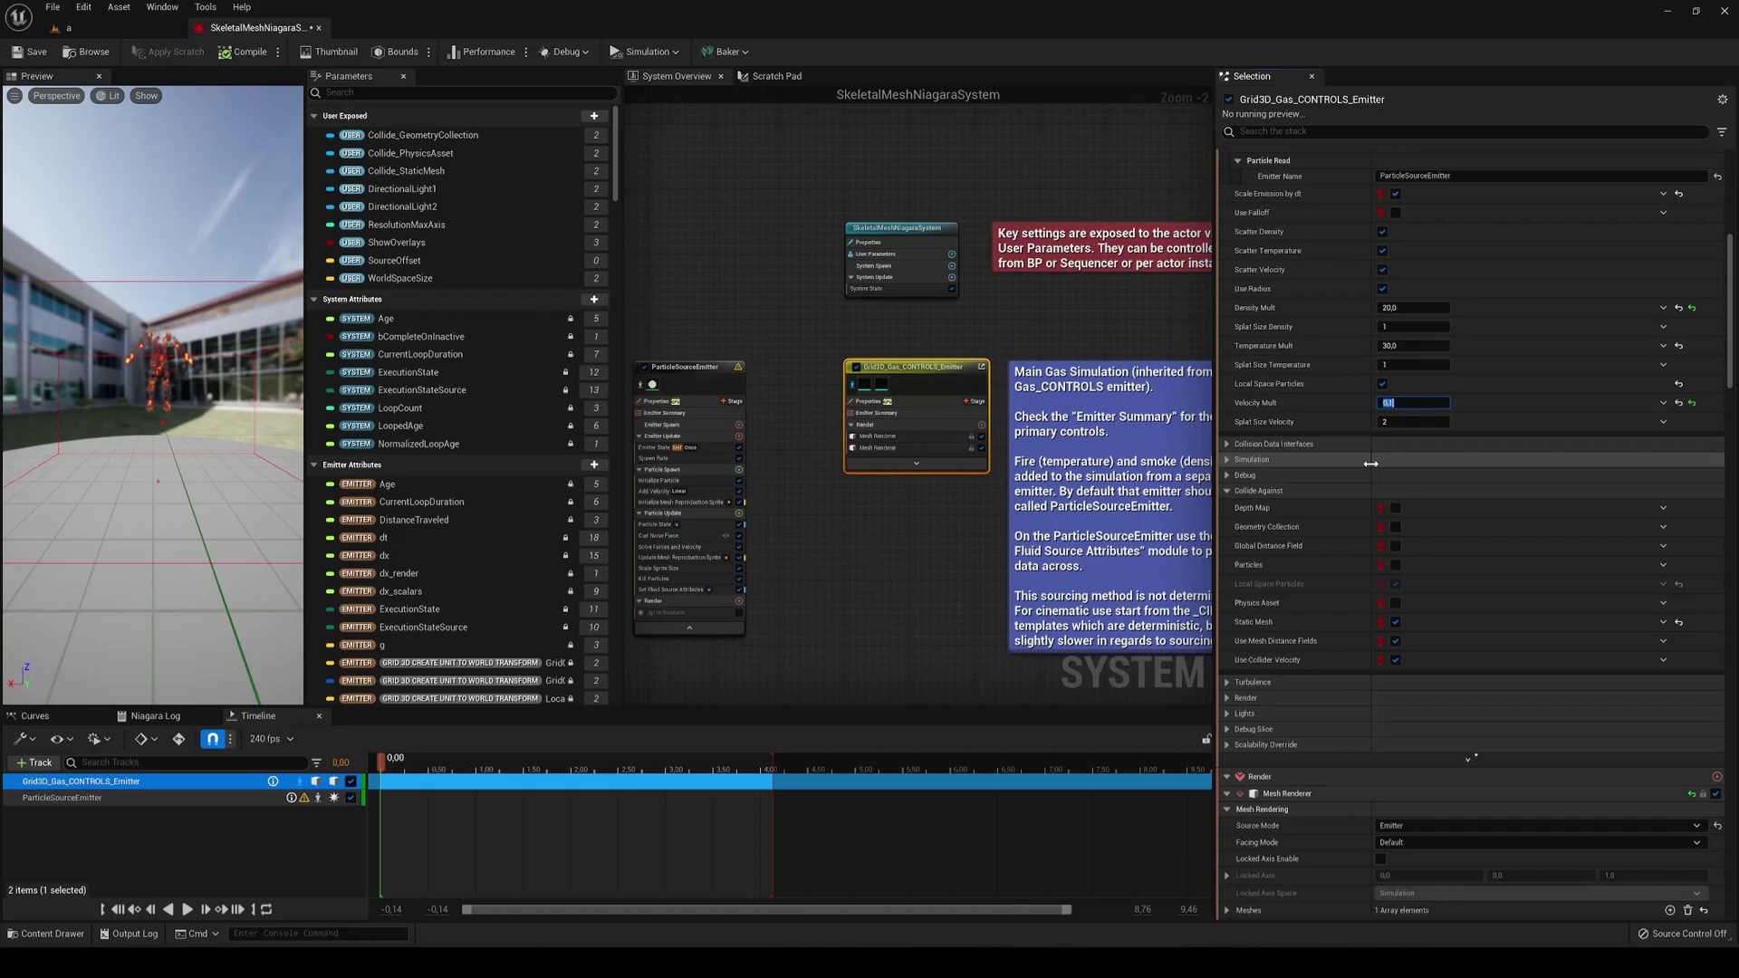
left_click(71, 27)
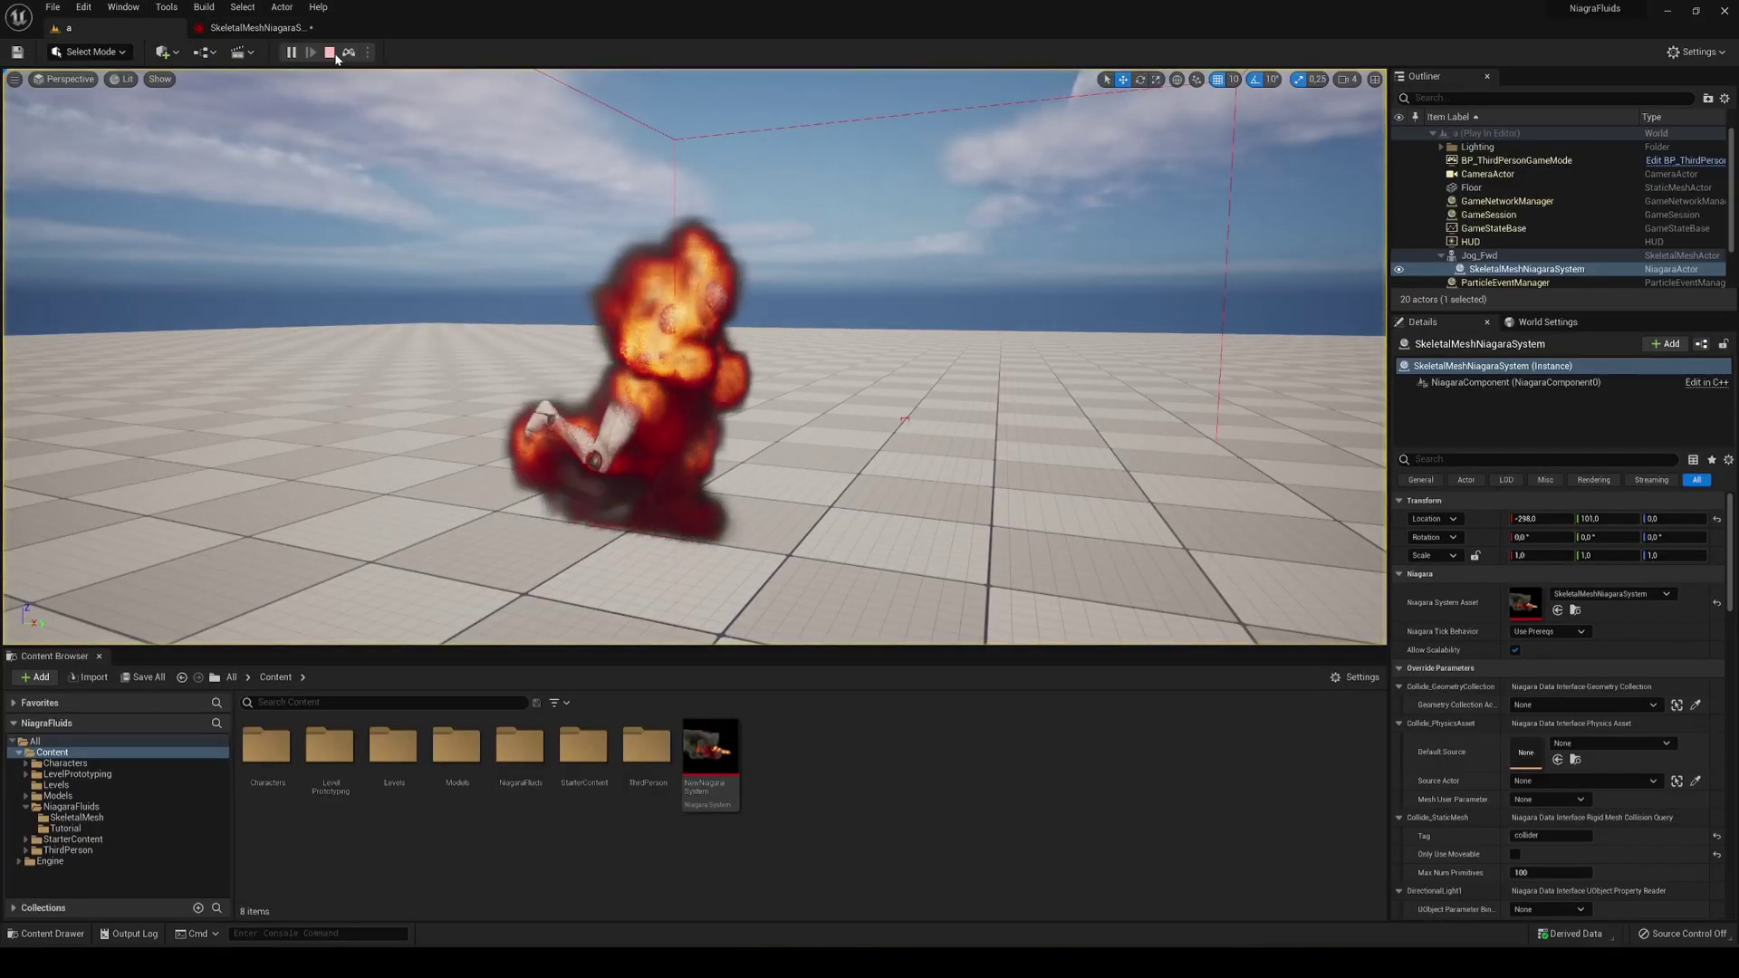
- Disable the Add Velocity and Curl Noise Force modules of ParticleSourceEmitter in SkeletalMeshNiagaraSystem
left_click(258, 28)
scroll(806, 413, "up", 2)
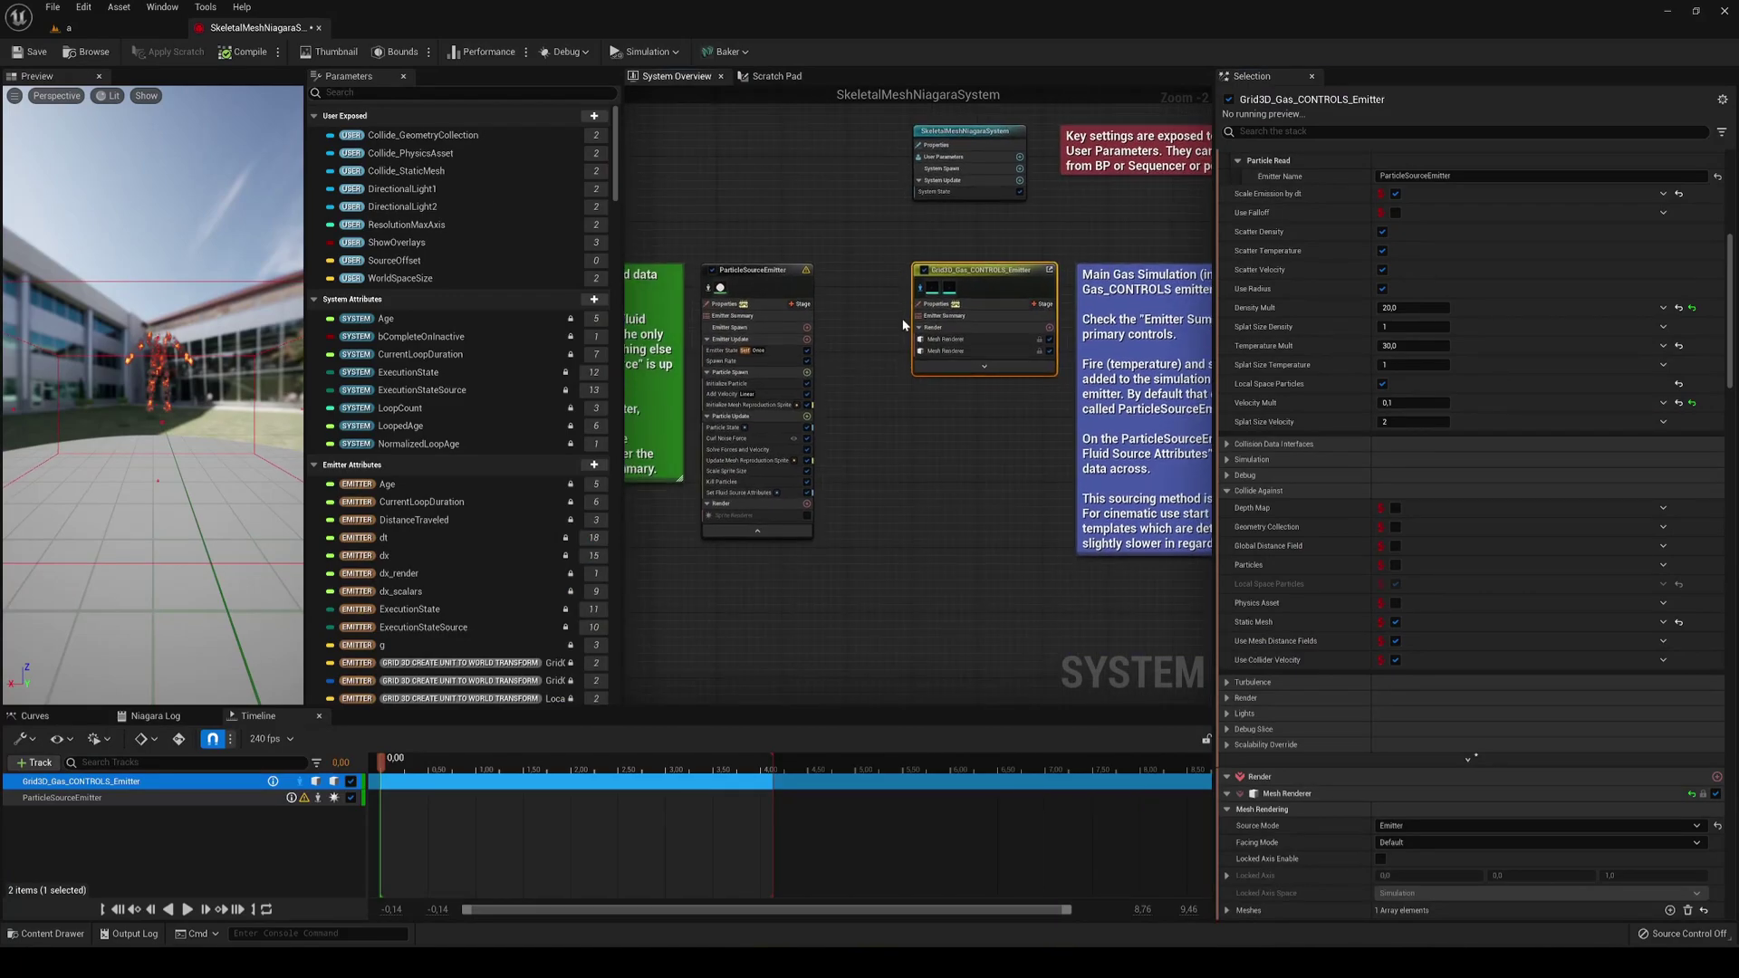
left_click(757, 390)
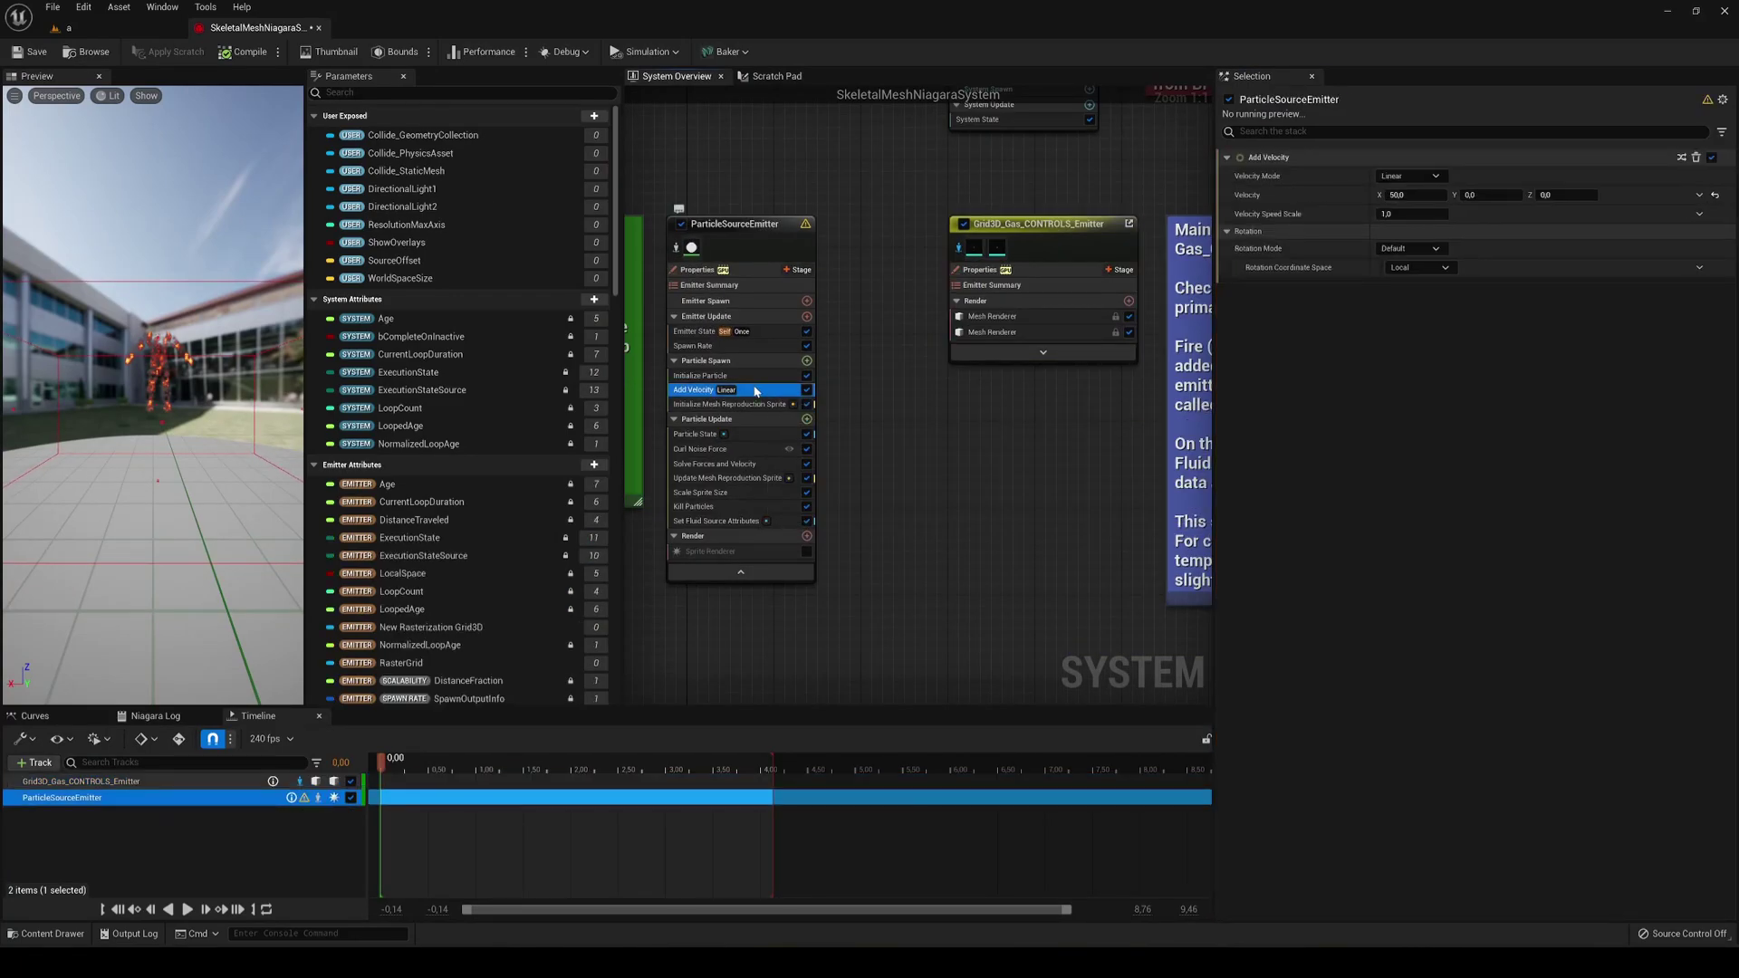
left_click(807, 390)
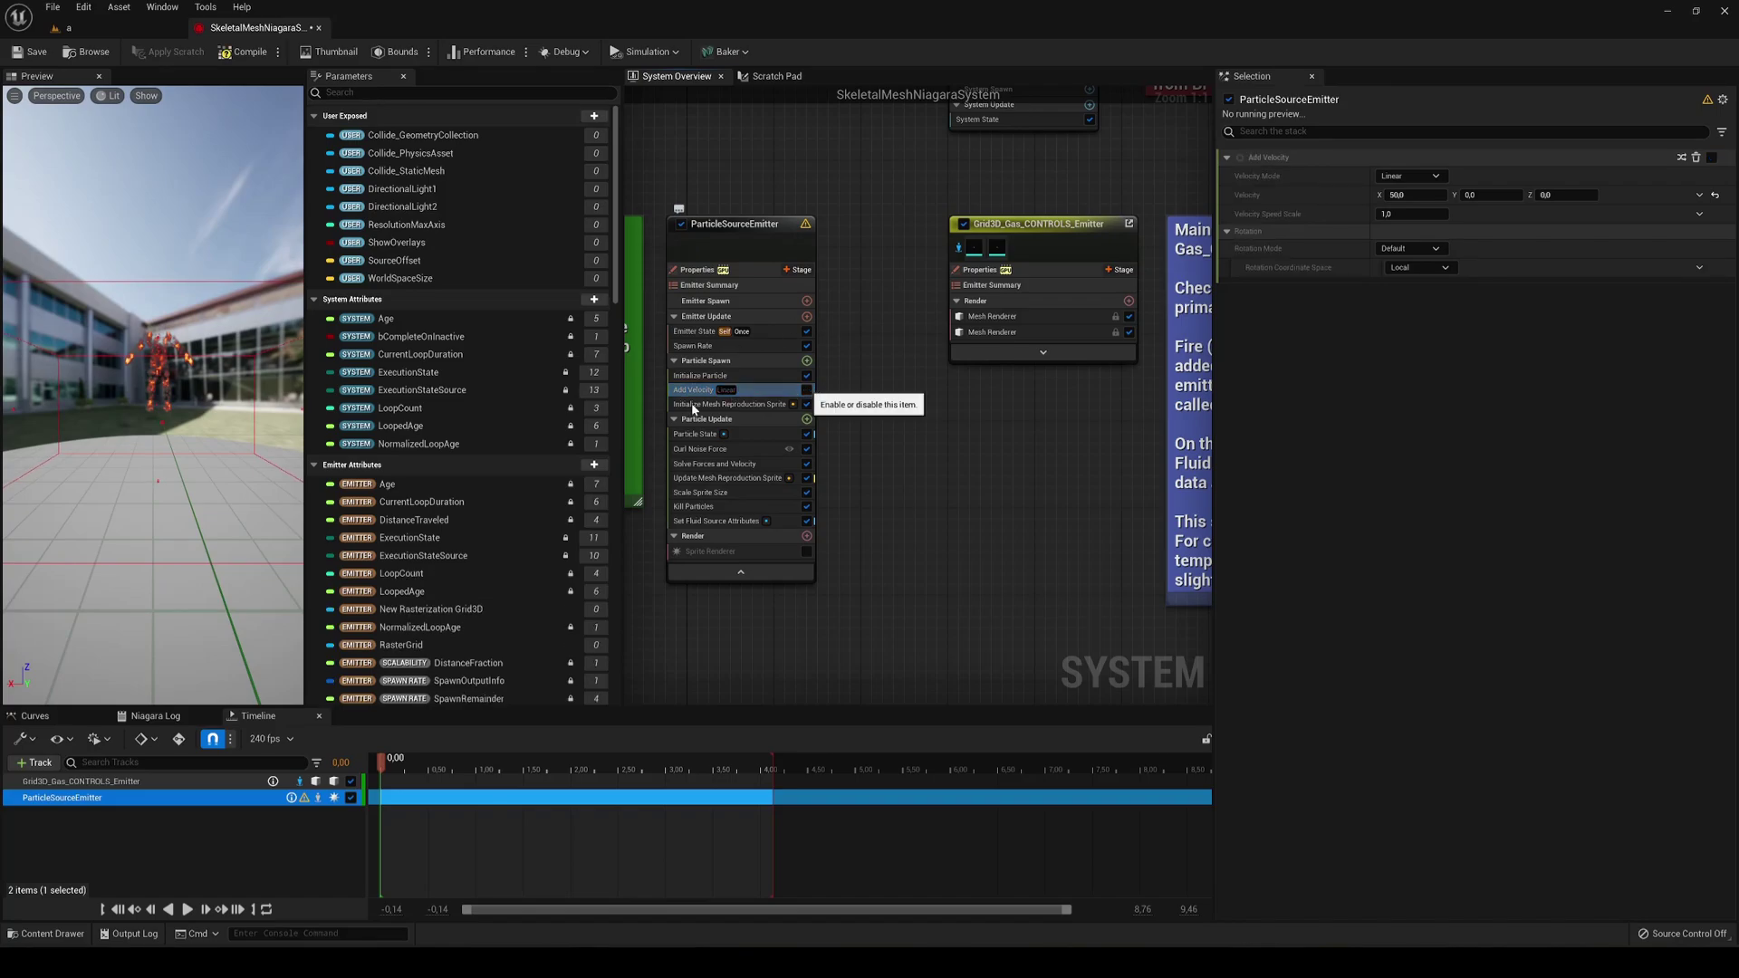
left_click(749, 451)
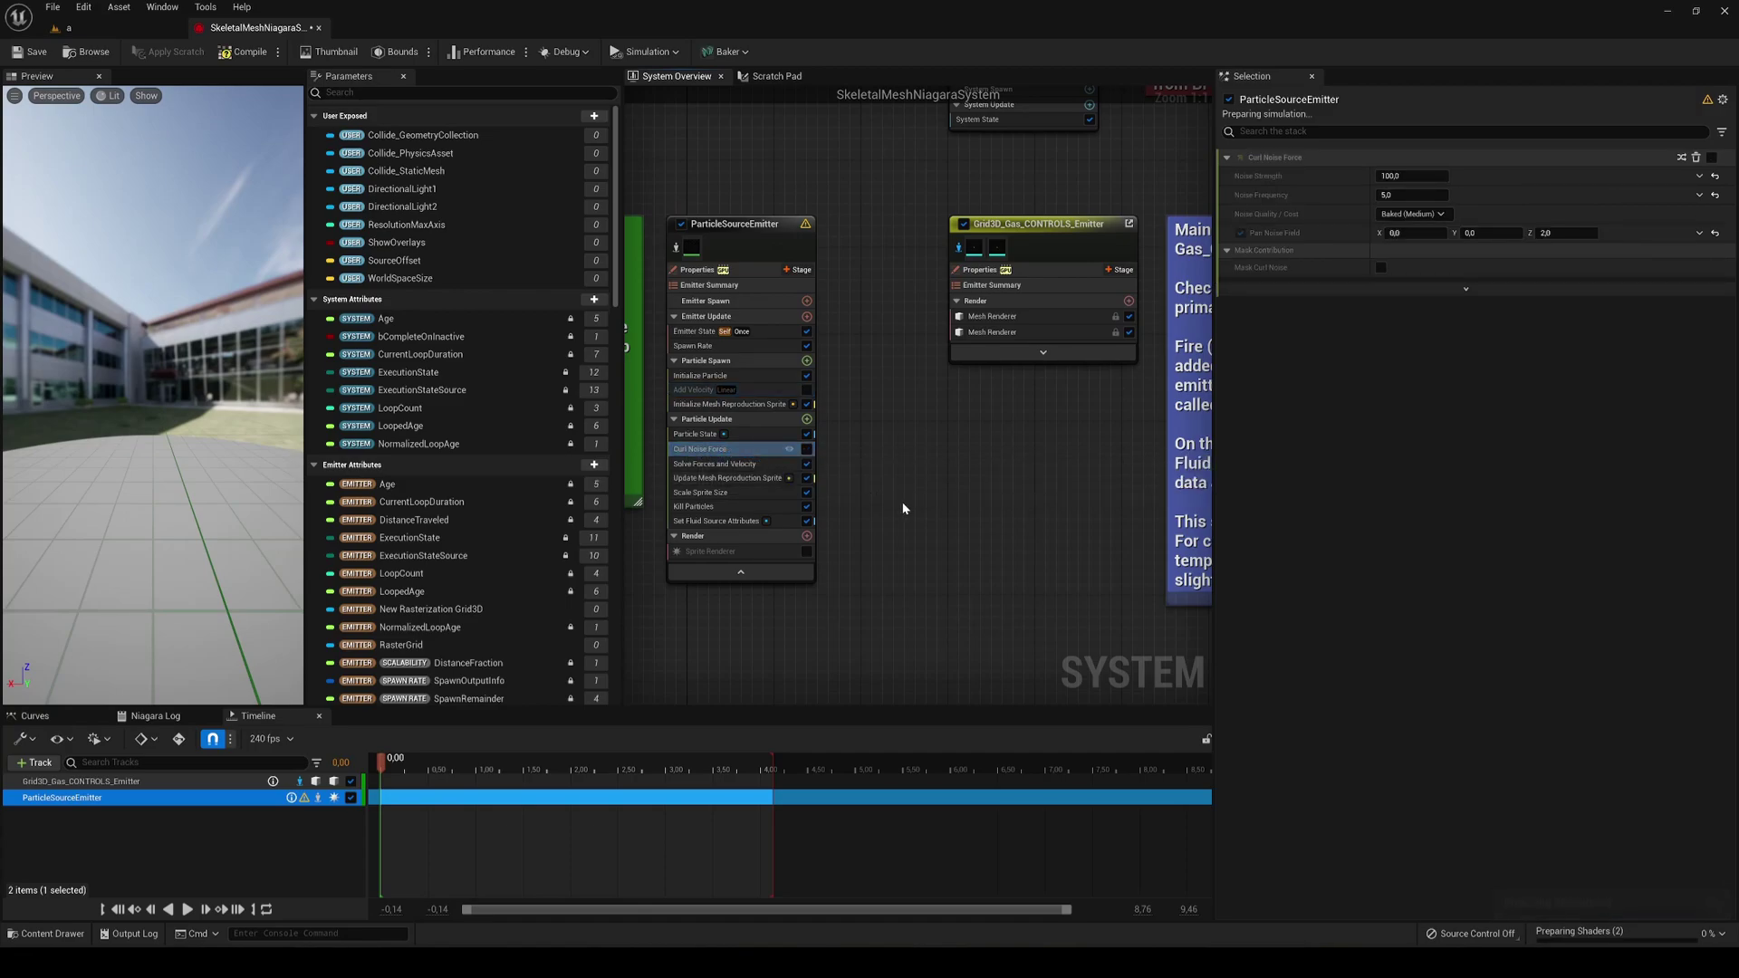
- Find the Gravity setting of Grid3D_Gas_CONTROLS_Emitter and set its Y value to 500,0
left_click(1051, 229)
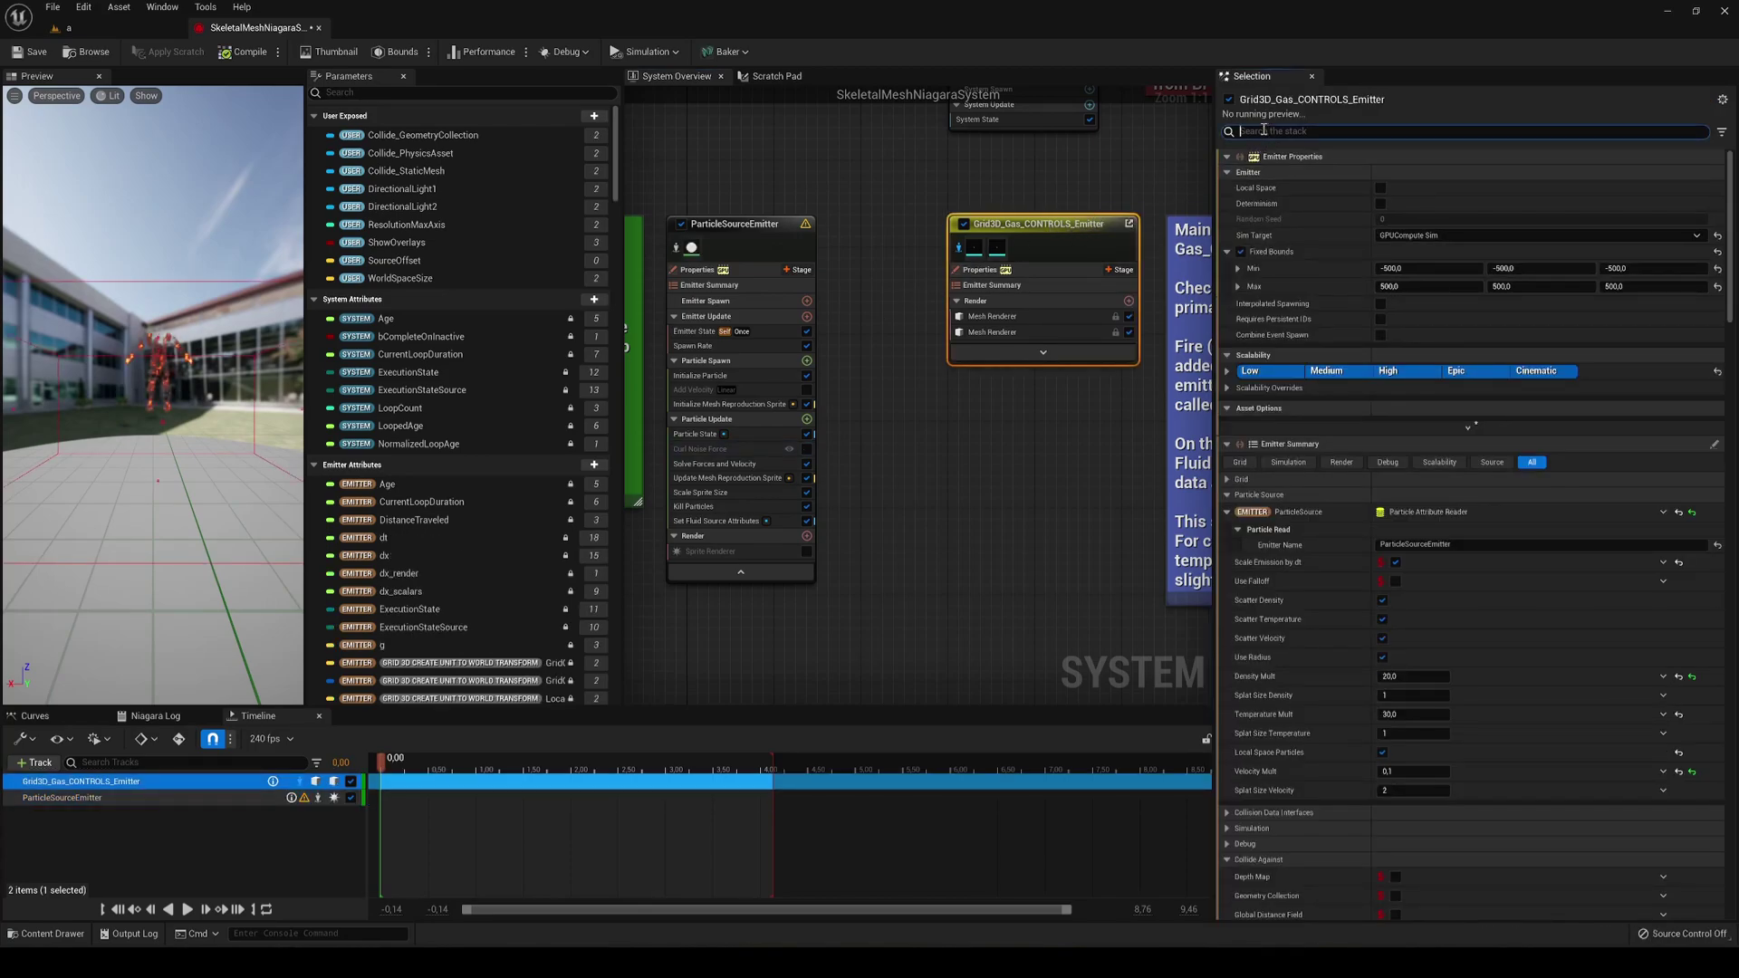
left_click(1264, 130)
type("gravity")
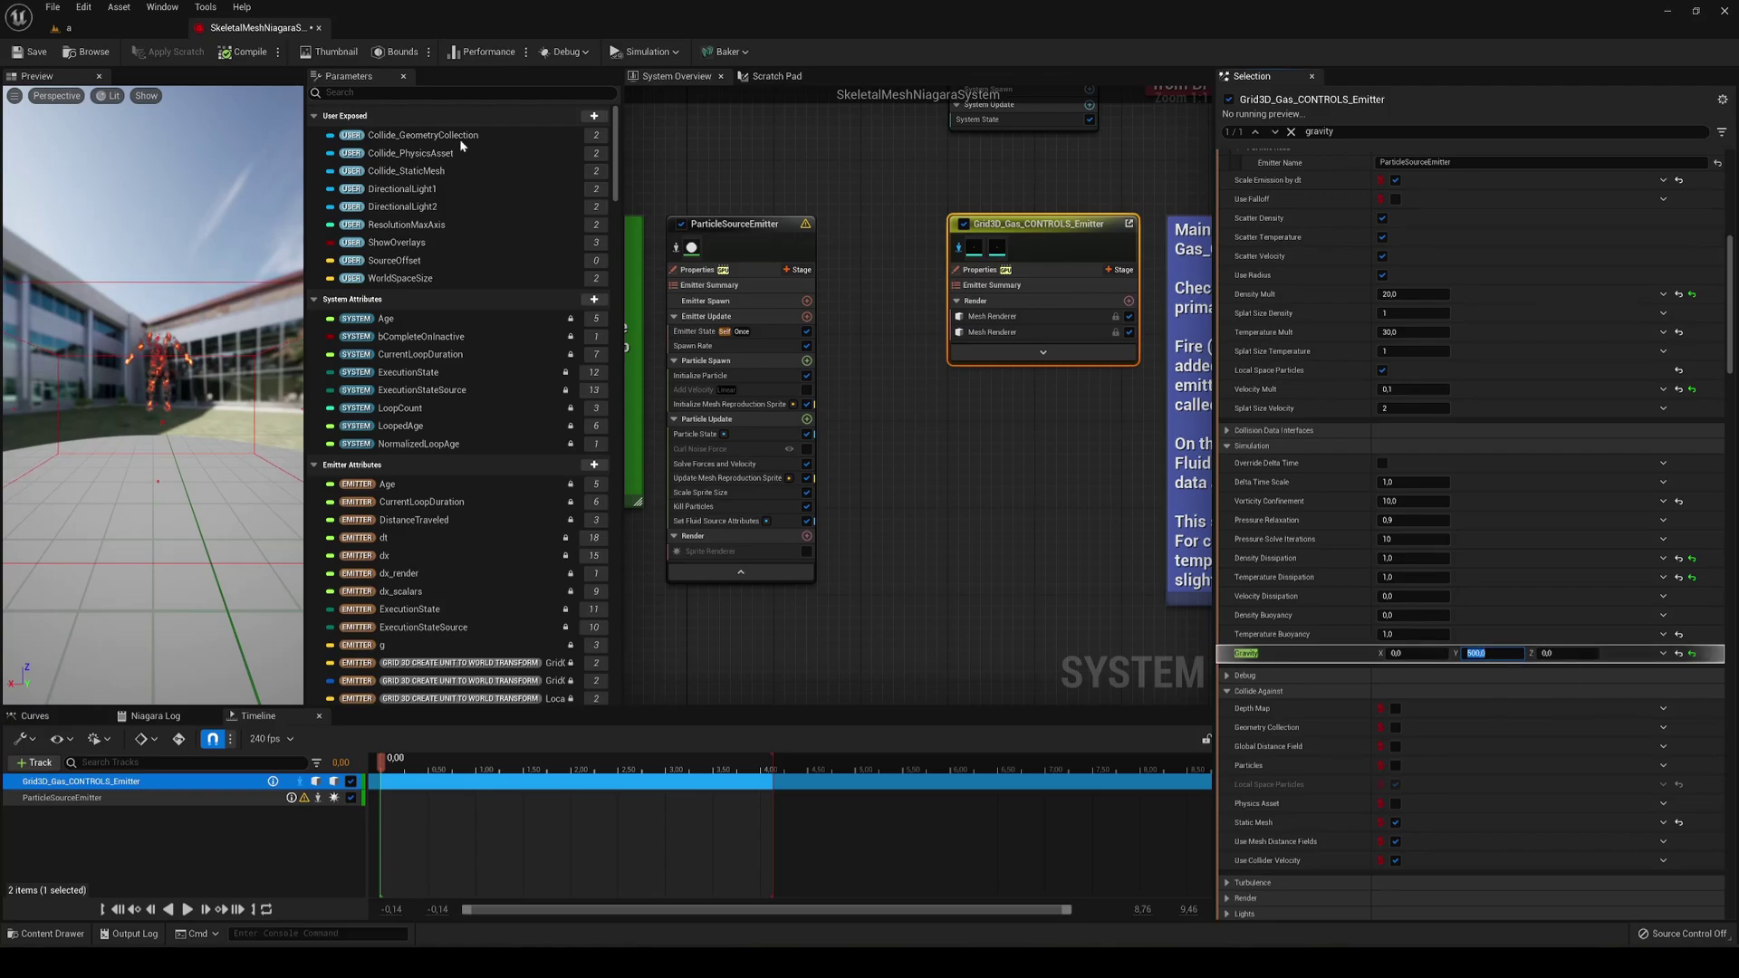
- Simulate the level to examine how the fire and smoke trail behind the running mannequin, and stop the simulation
left_click(105, 31)
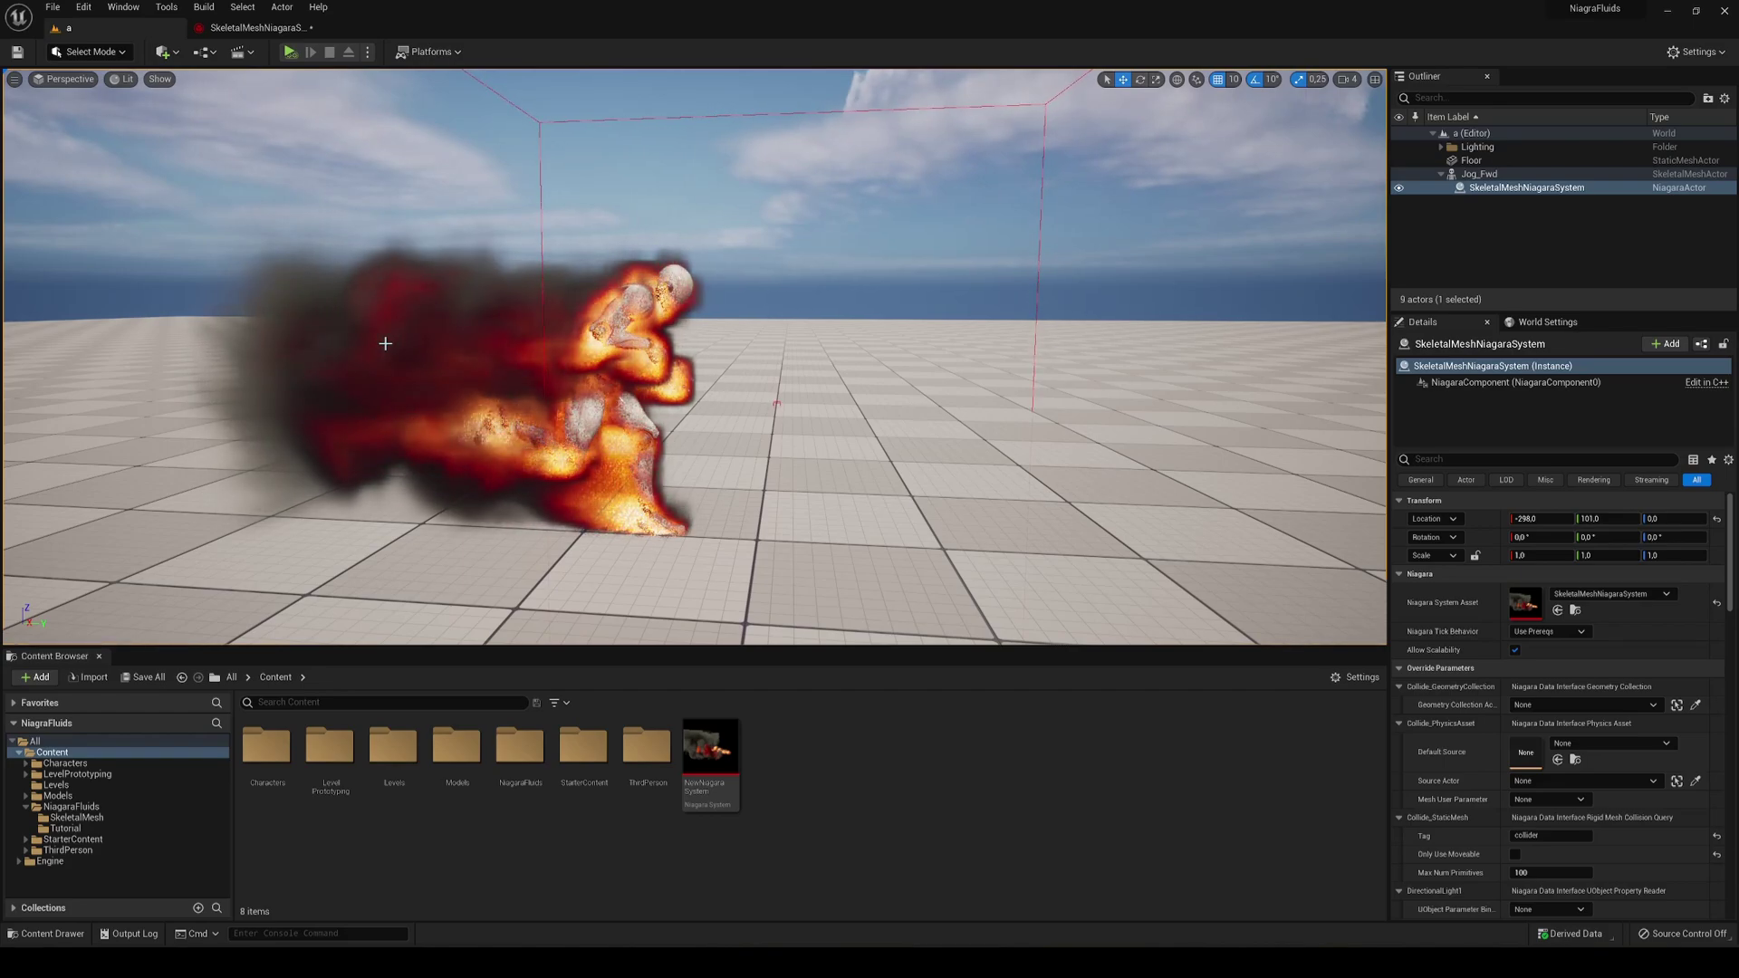
left_click(288, 52)
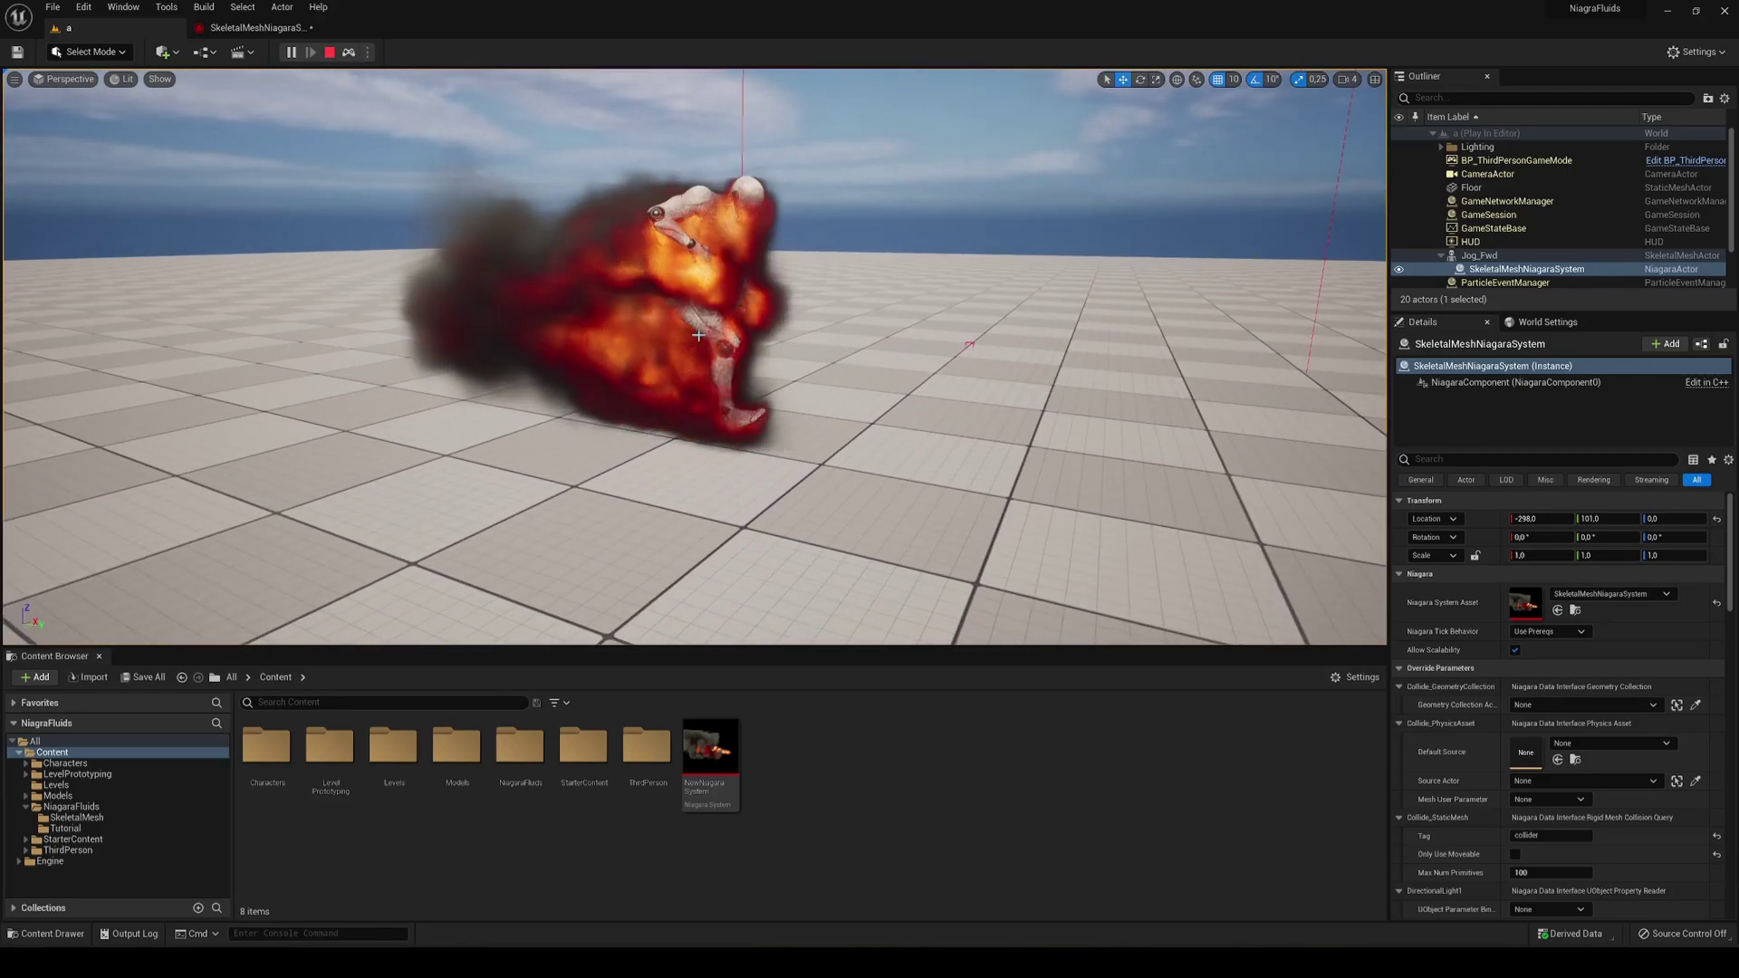
key("Escape")
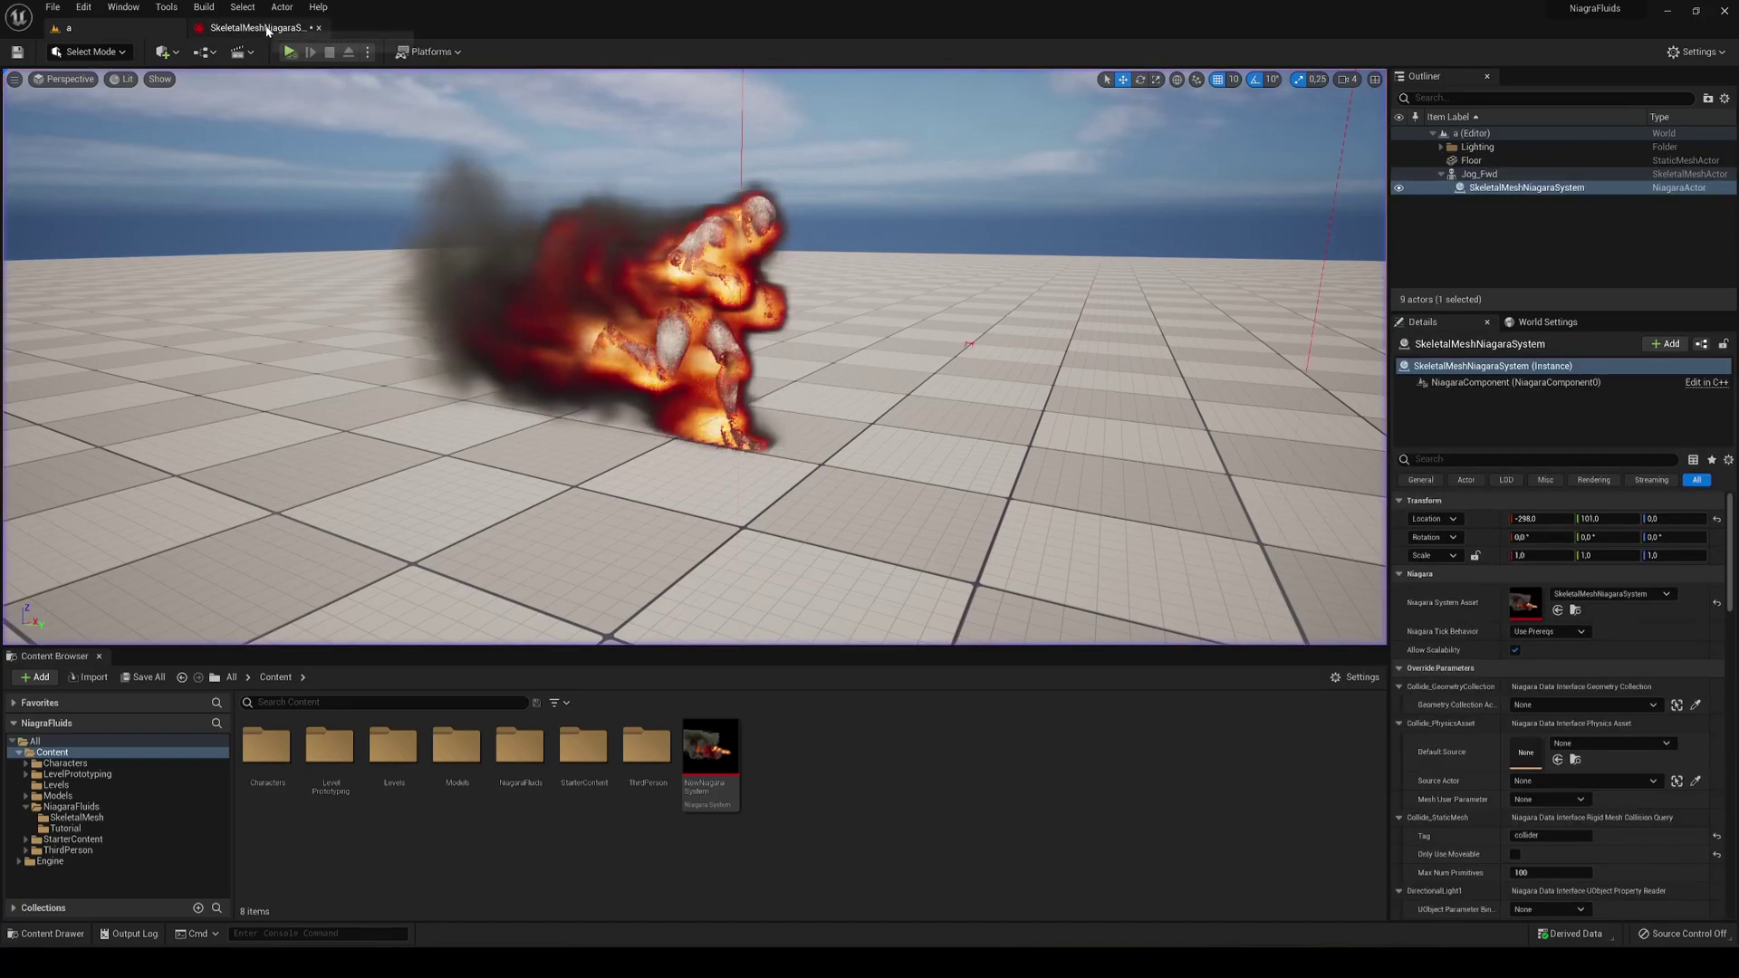
- Return to SkeletalMeshNiagaraSystem and open the Update Mesh Reproduction Sprite module of ParticleSourceEmitter
left_click(815, 509)
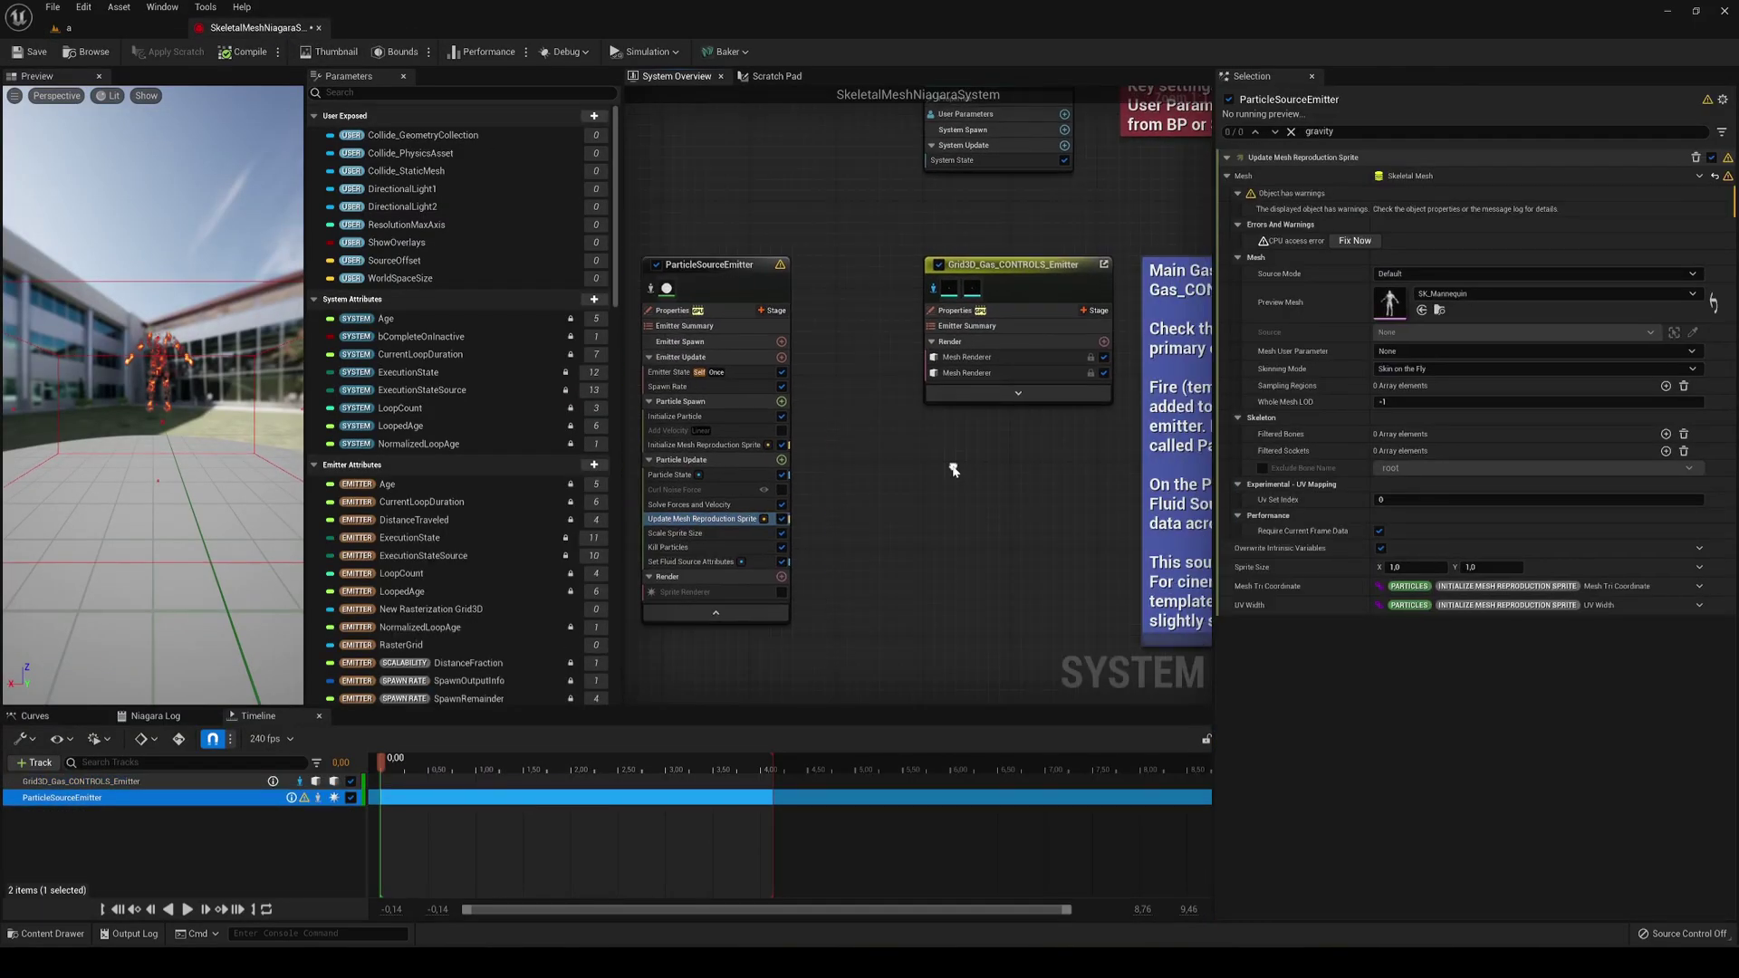